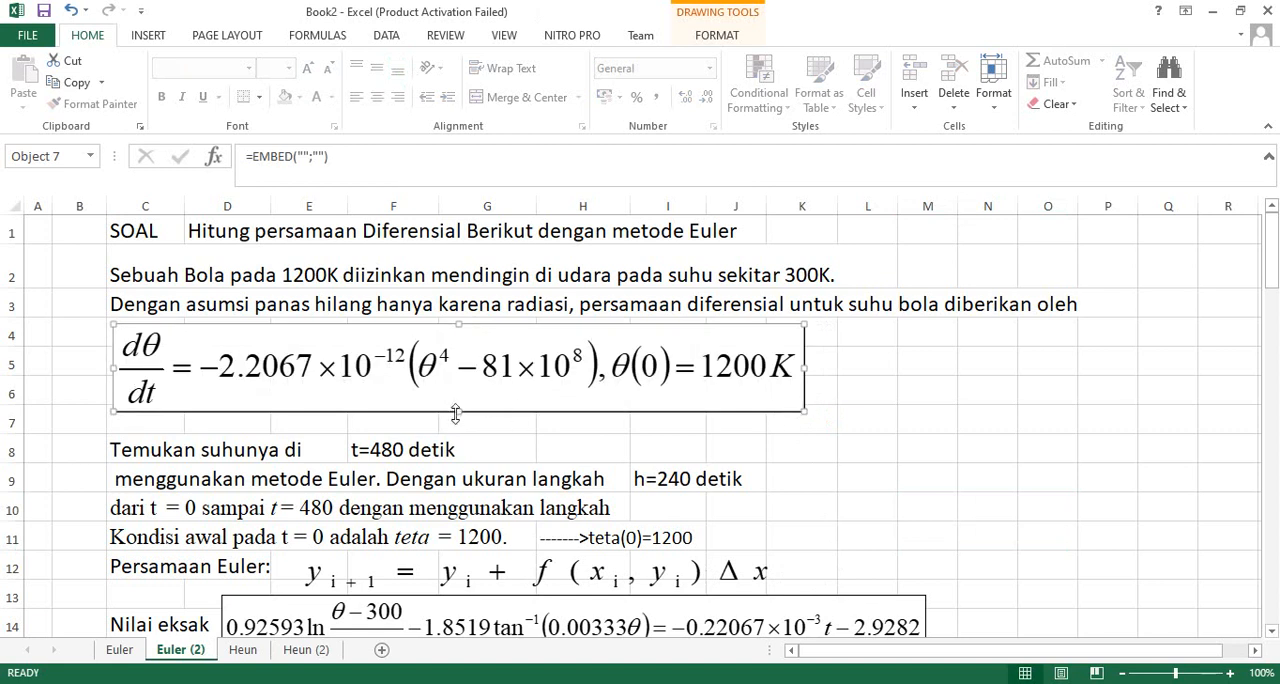
- Reduce the height of the differential equation object under the problem text and delete the empty row 7 below it
{"action": "left_click_drag", "start_coordinate": [461, 411], "coordinate": [465, 392]}
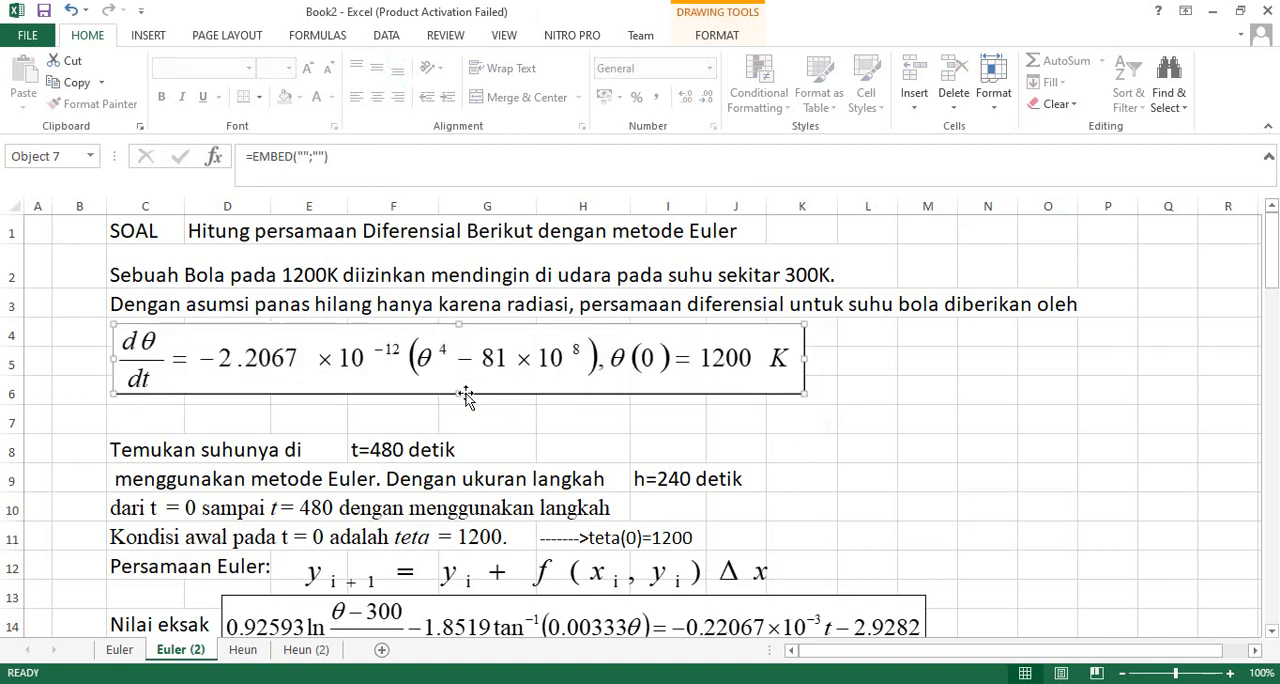
{"action": "left_click", "coordinate": [18, 421]}
{"action": "right_click", "coordinate": [18, 421]}
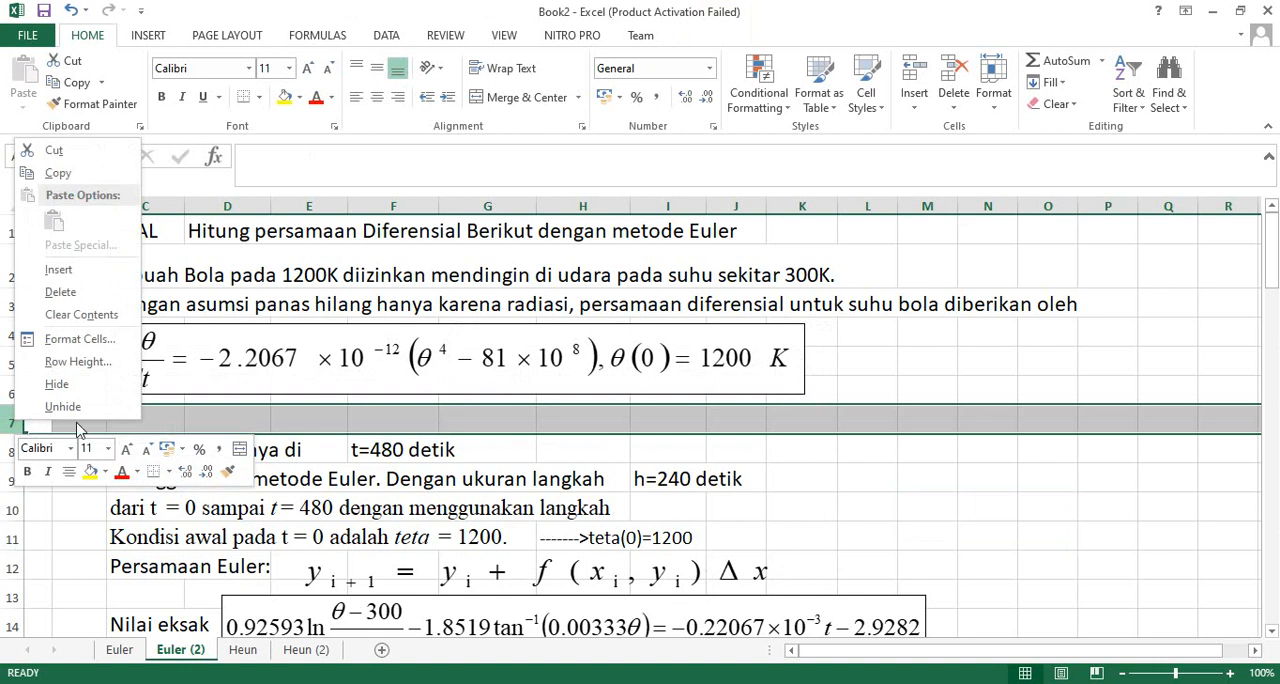
{"action": "left_click", "coordinate": [74, 292]}
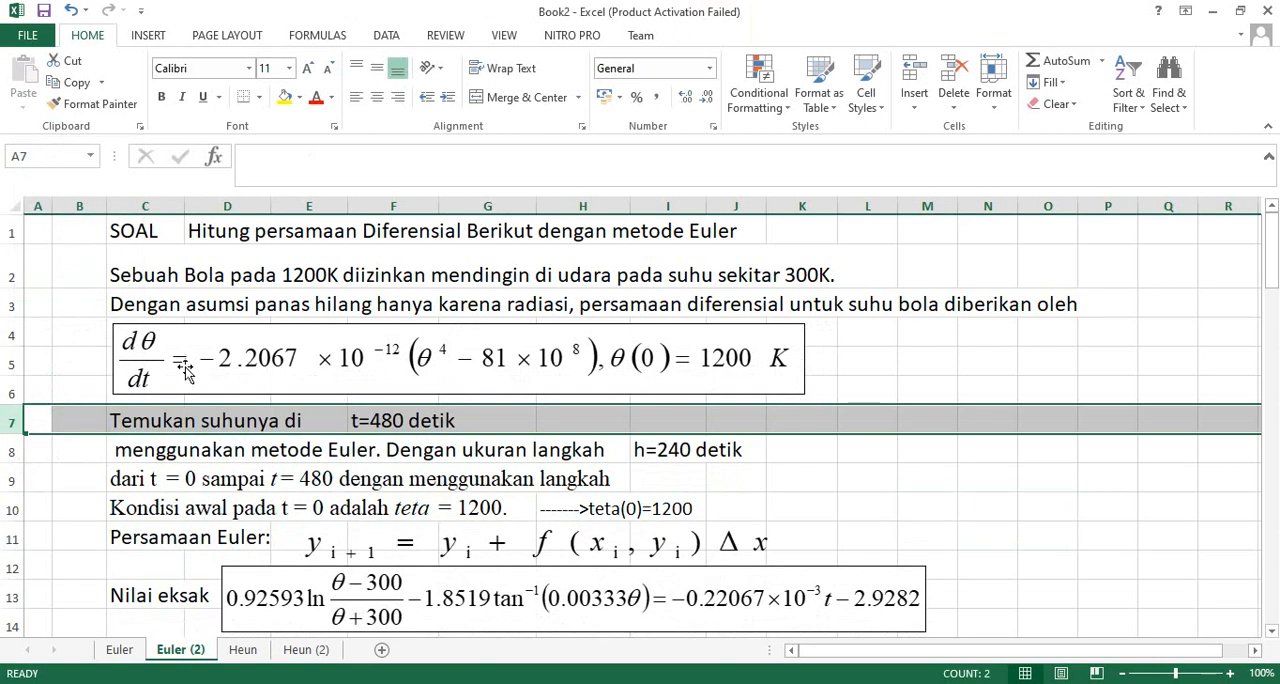
- Narrow the differential equation object in rows 4–6 and the Euler equation object beside "Persamaan Euler:"
{"action": "left_click", "coordinate": [530, 390]}
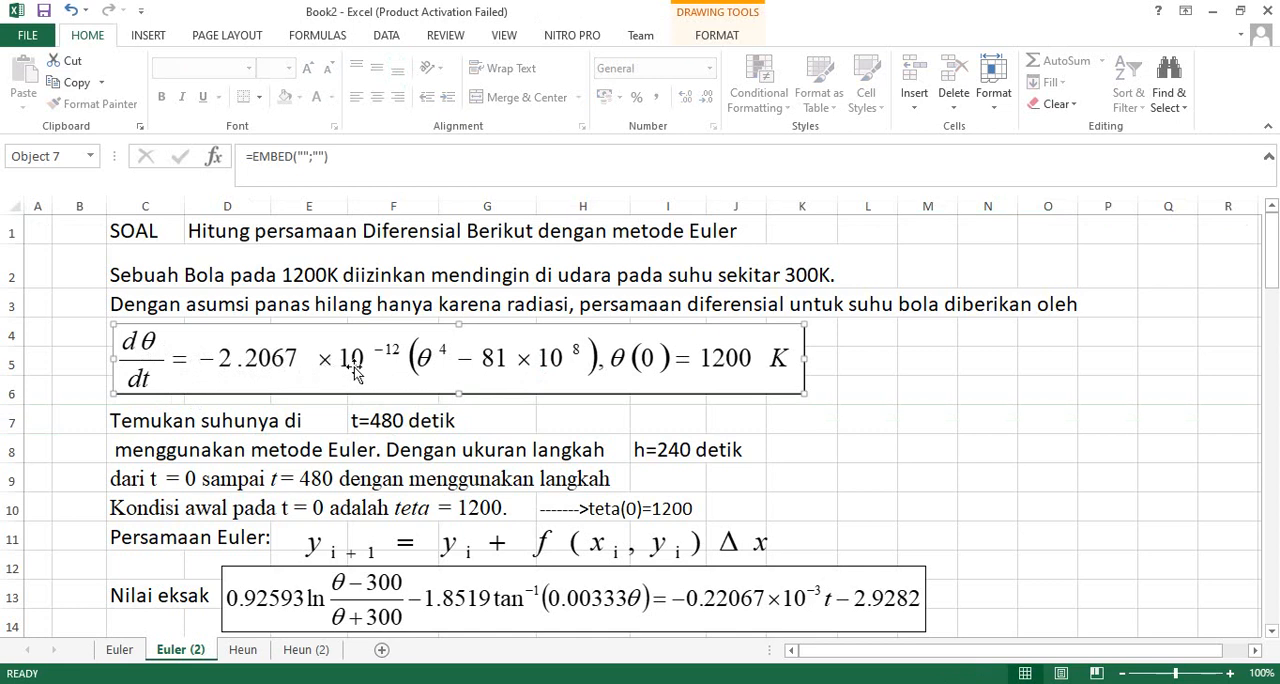
{"action": "left_click_drag", "start_coordinate": [805, 358], "coordinate": [778, 357]}
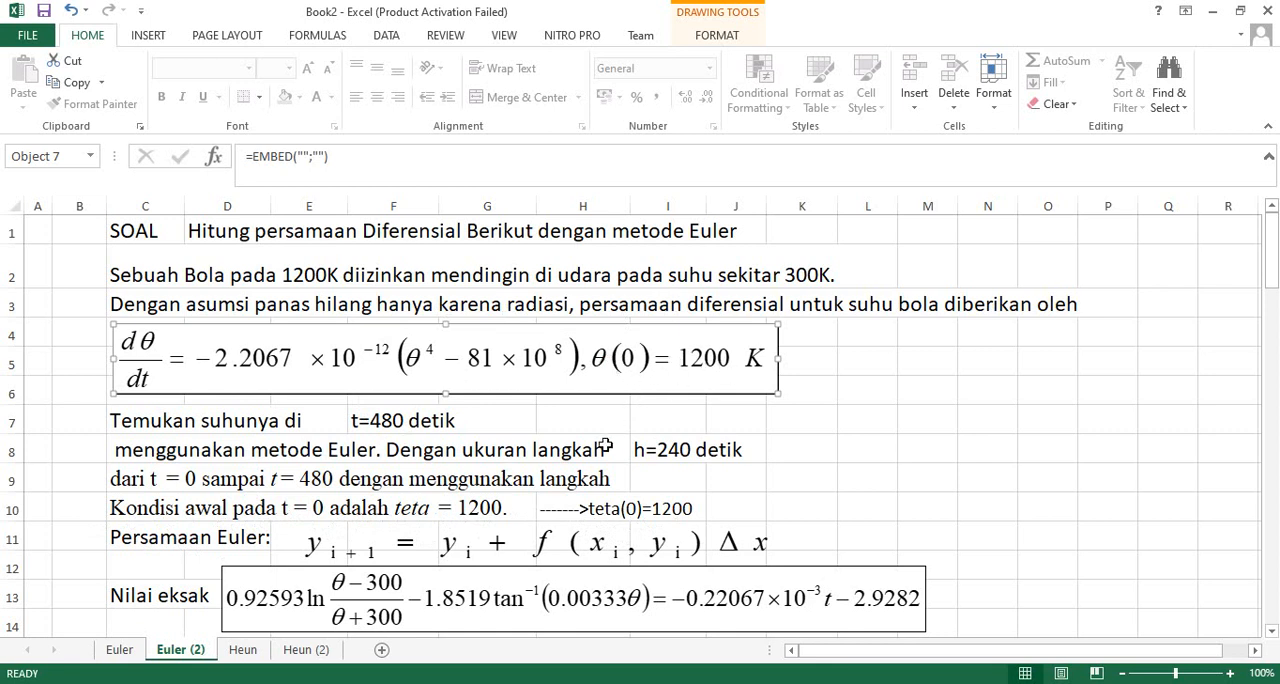
{"action": "left_click", "coordinate": [392, 552]}
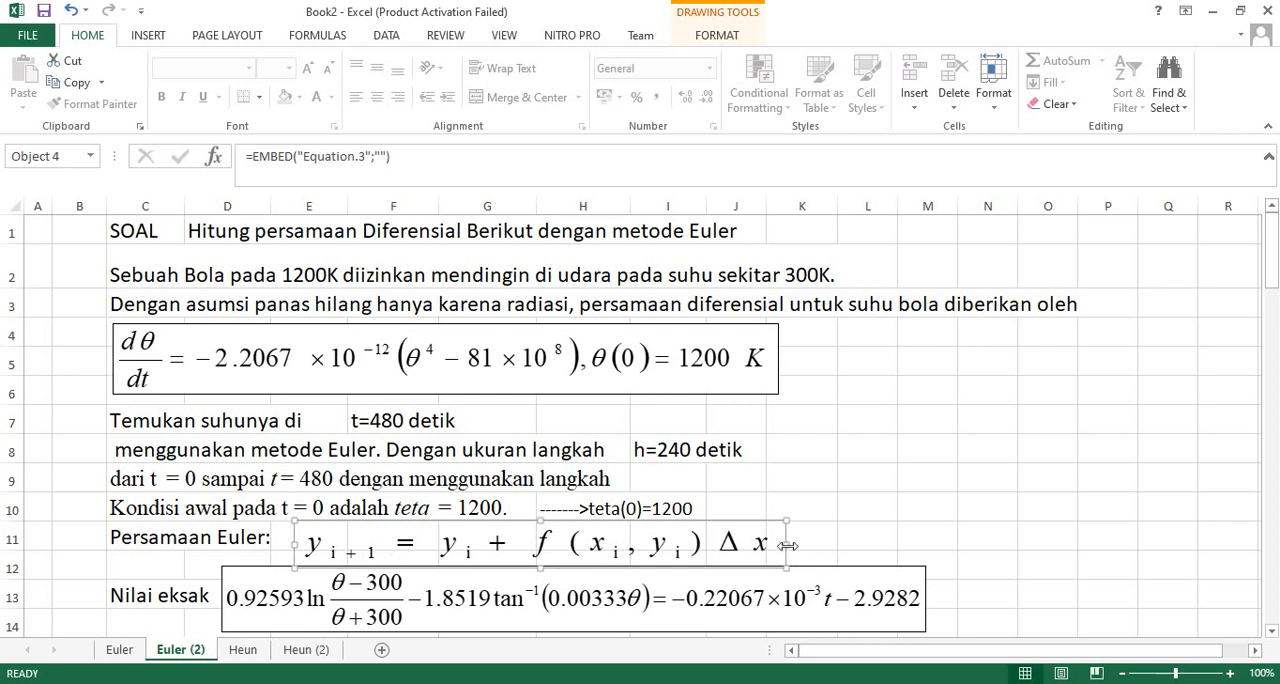
{"action": "left_click_drag", "start_coordinate": [787, 545], "coordinate": [683, 544]}
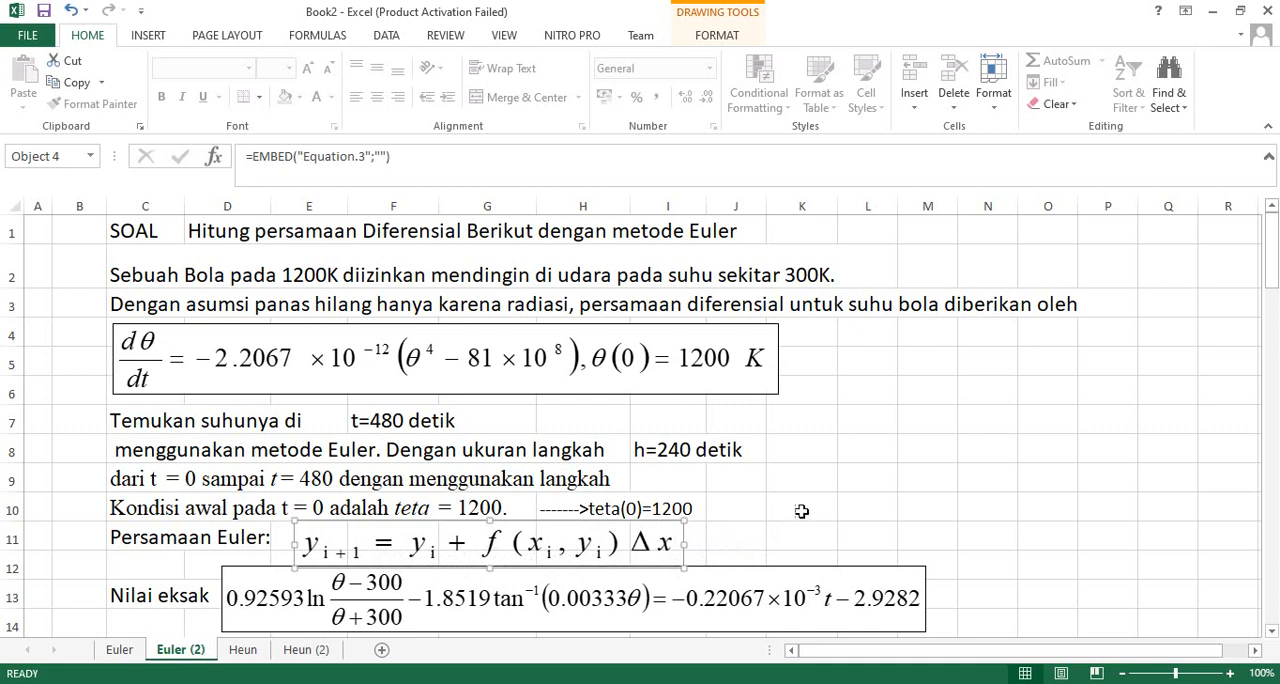
- Clear the contents of the three iteration rows C22:G24, keeping the table headers
{"action": "left_click", "coordinate": [1271, 631]}
{"action": "left_click", "coordinate": [1271, 631]}
{"action": "left_click", "coordinate": [1271, 631]}
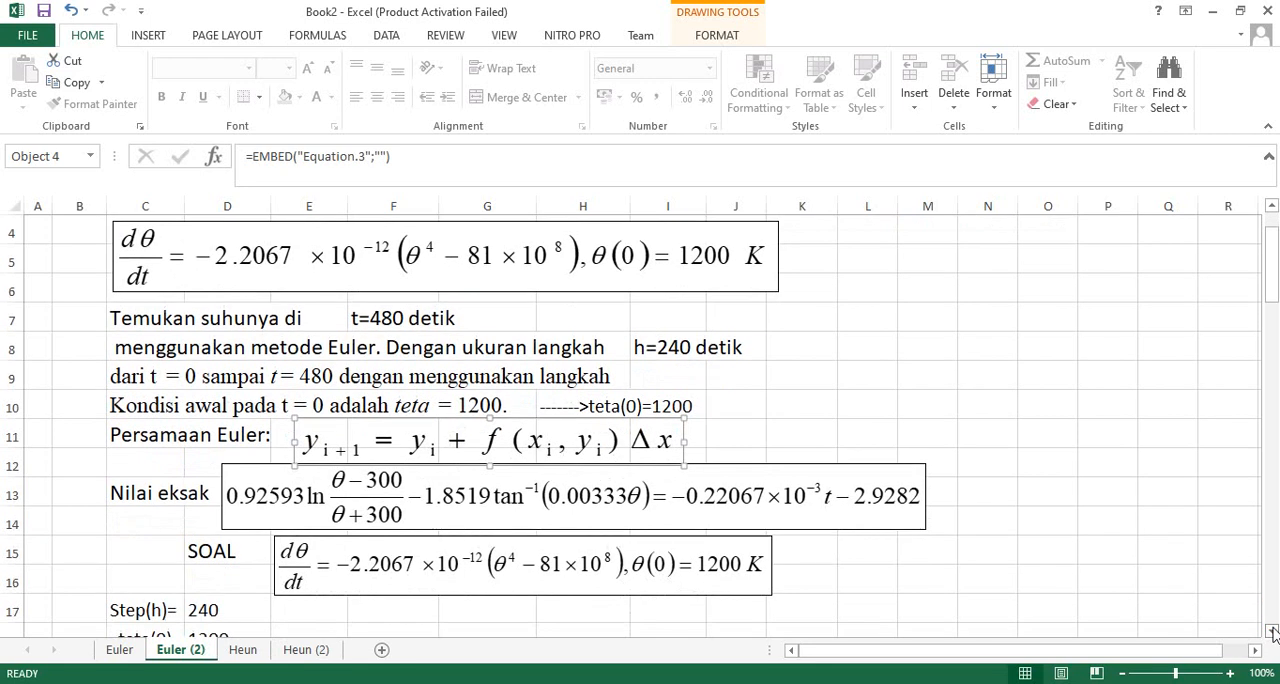
{"action": "left_click", "coordinate": [1271, 631]}
{"action": "left_click", "coordinate": [1271, 631]}
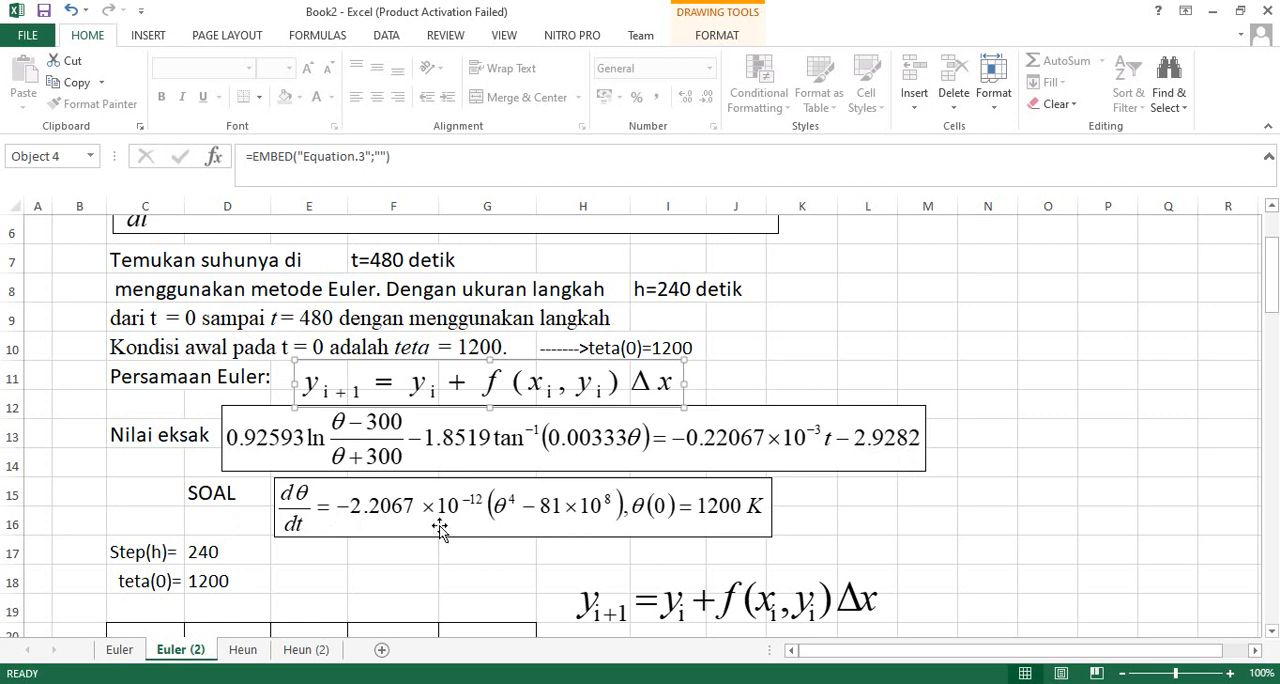
{"action": "scroll", "coordinate": [432, 495], "scroll_direction": "down", "scroll_amount": 2}
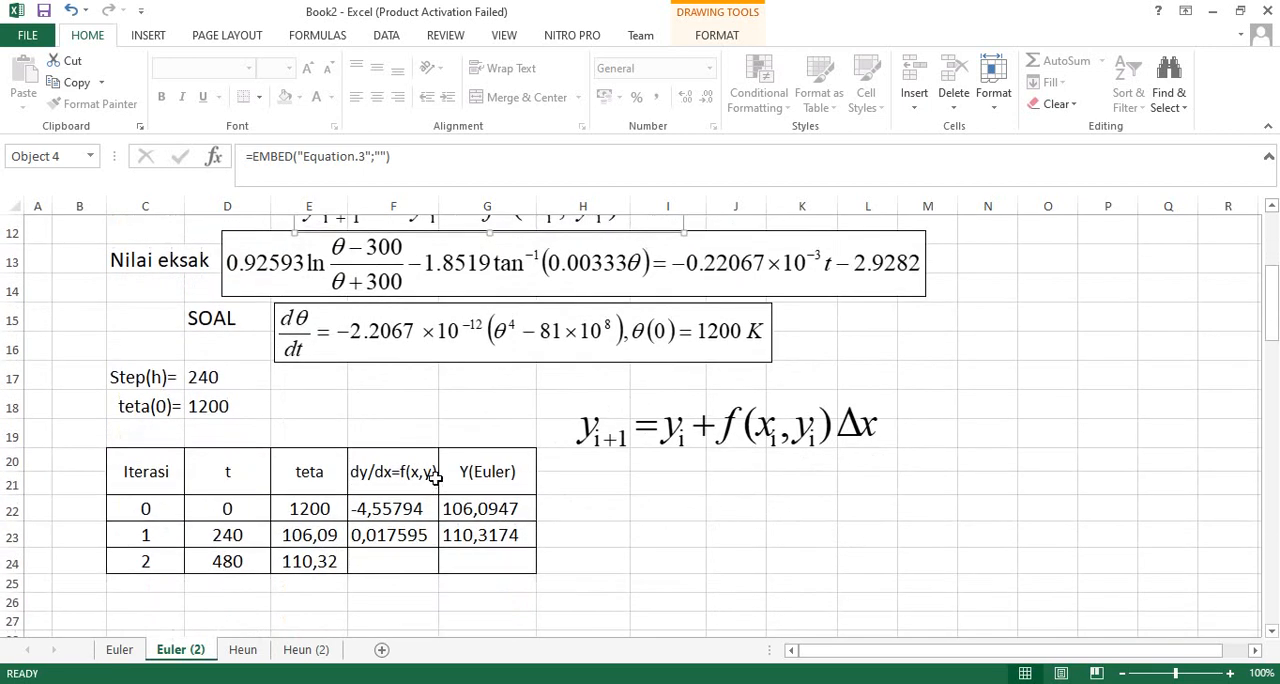
{"action": "left_click", "coordinate": [142, 379]}
{"action": "left_click", "coordinate": [223, 382]}
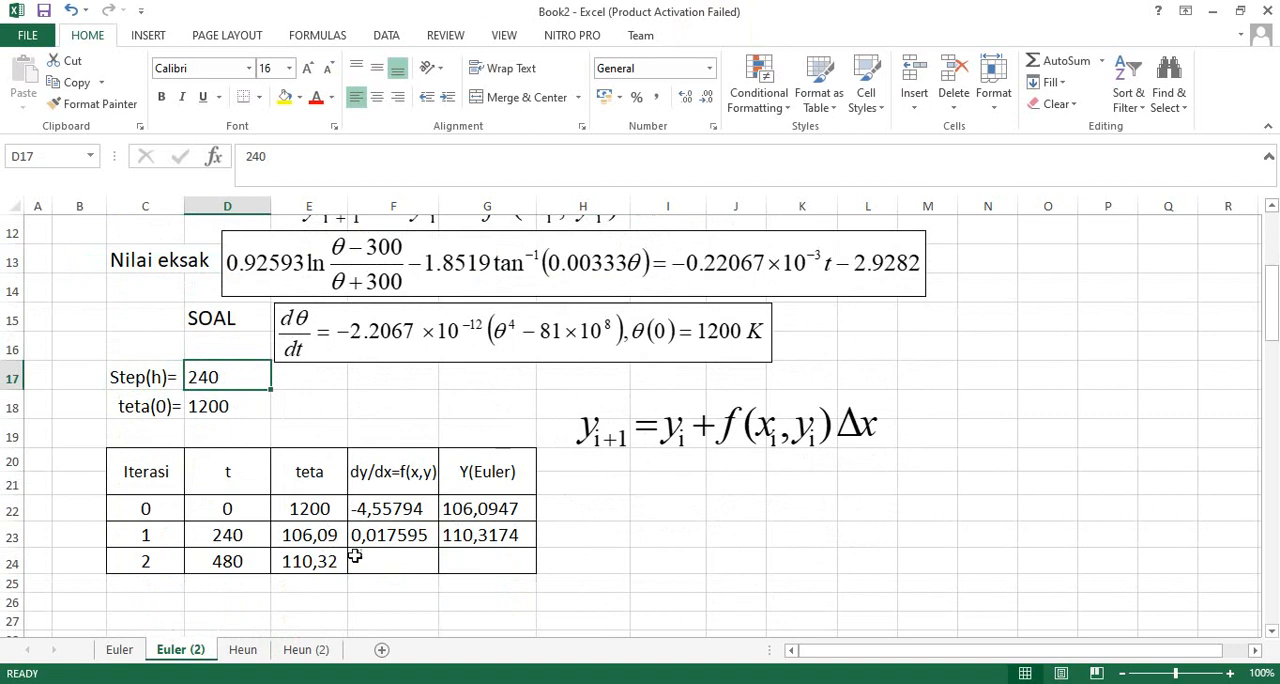
{"action": "left_click", "coordinate": [152, 481]}
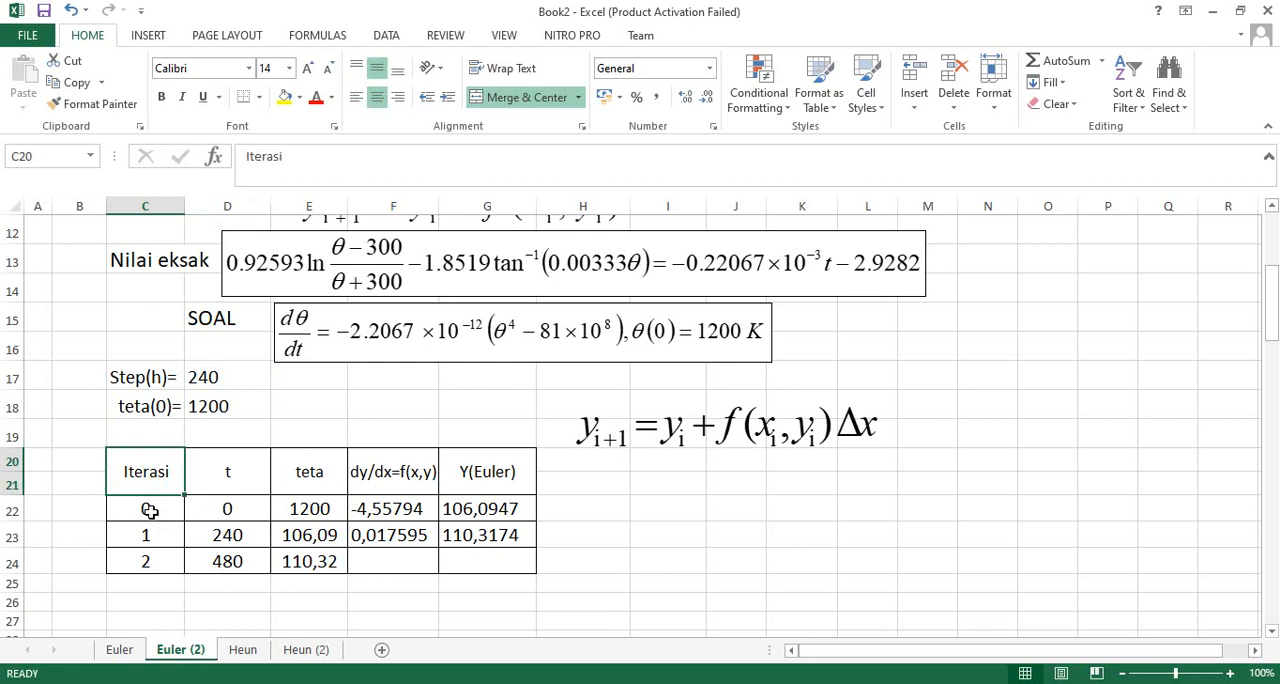
{"action": "left_click_drag", "start_coordinate": [149, 511], "coordinate": [490, 553]}
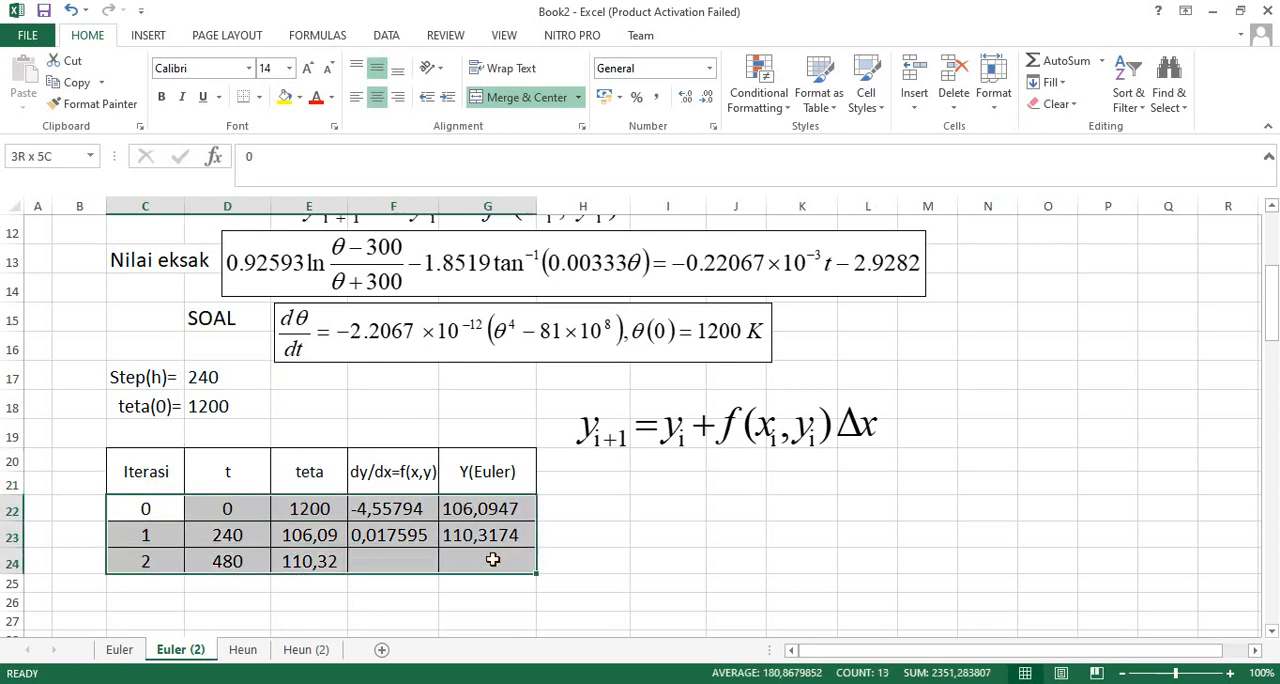
{"action": "key", "text": "Delete"}
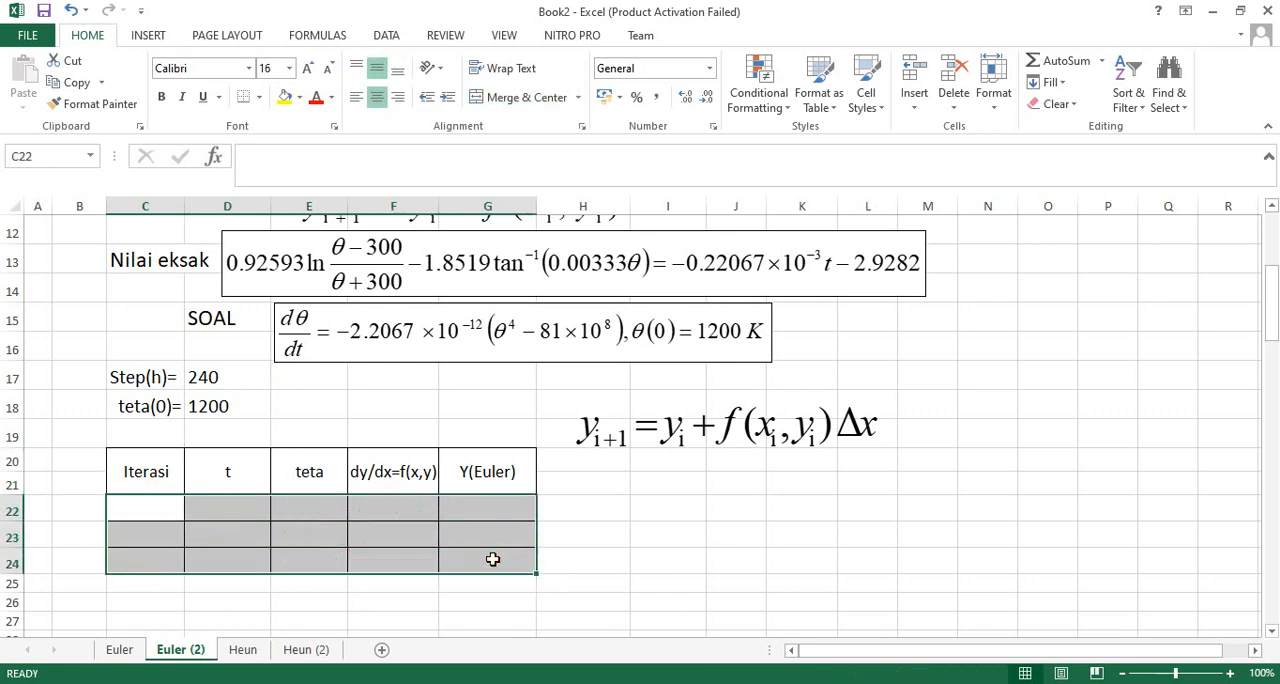
- Enter 0 as the first iteration number in C22 and 0 as its t value in D22
{"action": "left_click", "coordinate": [150, 505]}
{"action": "type", "text": "0"}
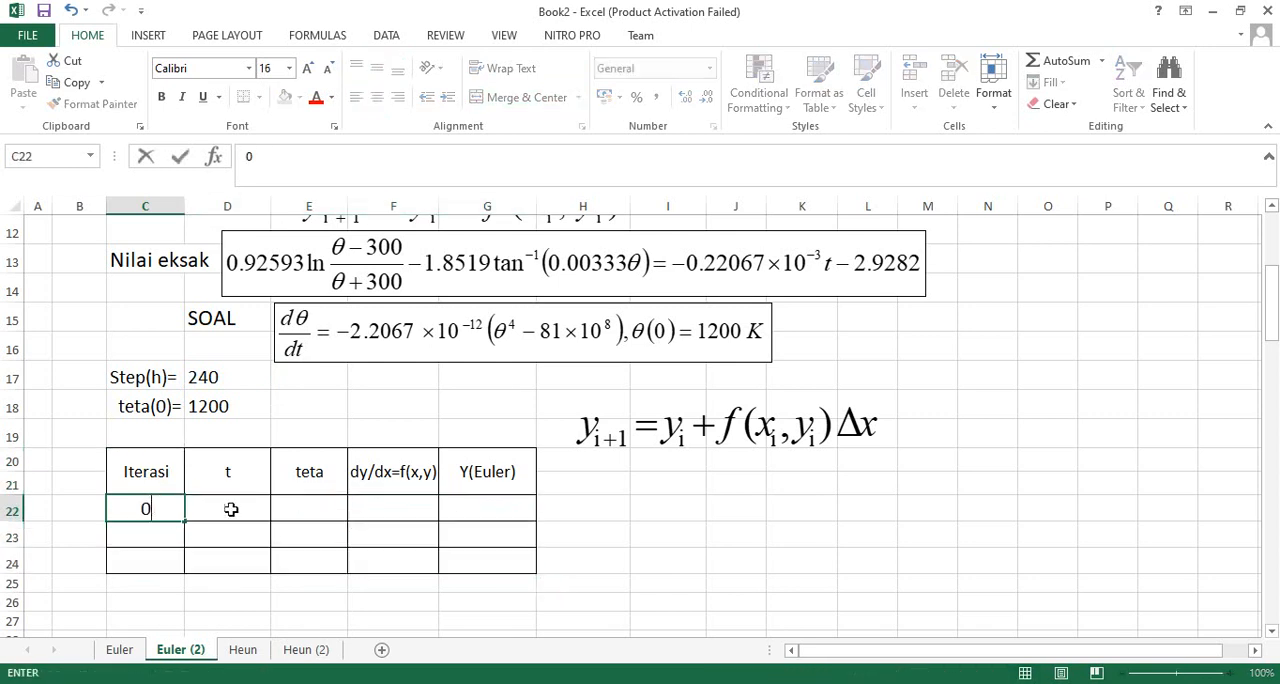
{"action": "left_click", "coordinate": [238, 506]}
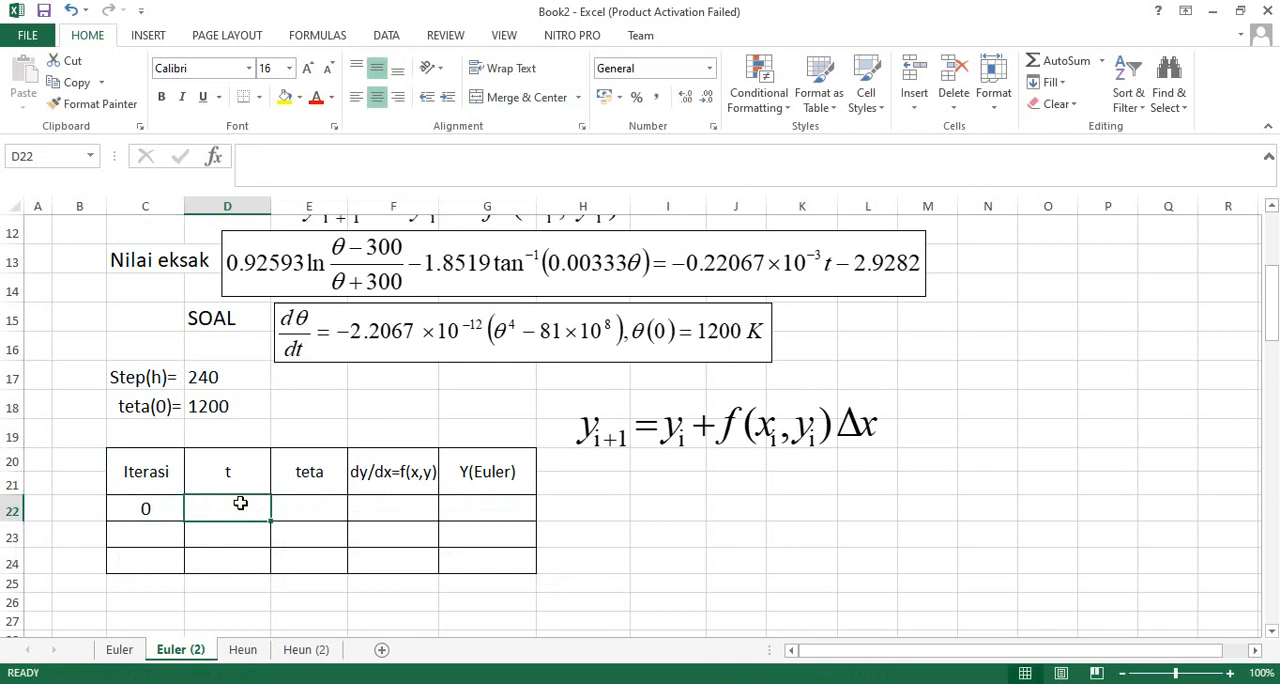
{"action": "type", "text": "0"}
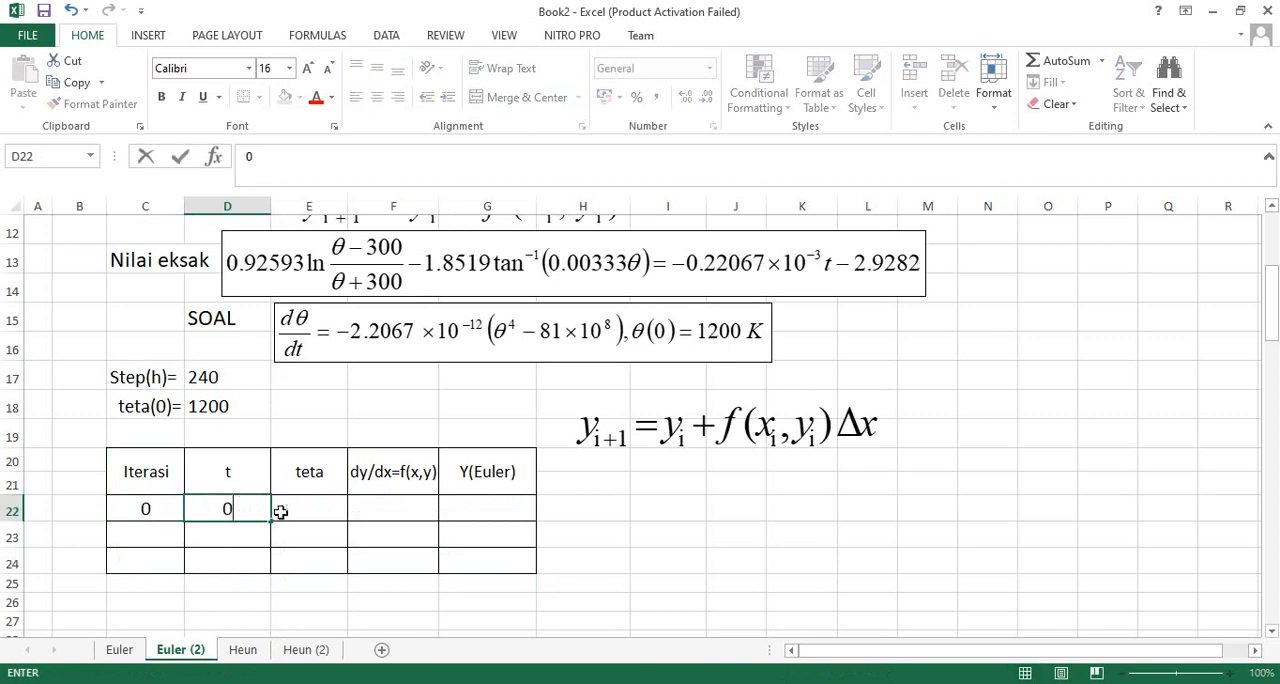
- Link the first teta cell, E22, to the initial temperature teta(0) in D18
{"action": "left_click", "coordinate": [306, 498]}
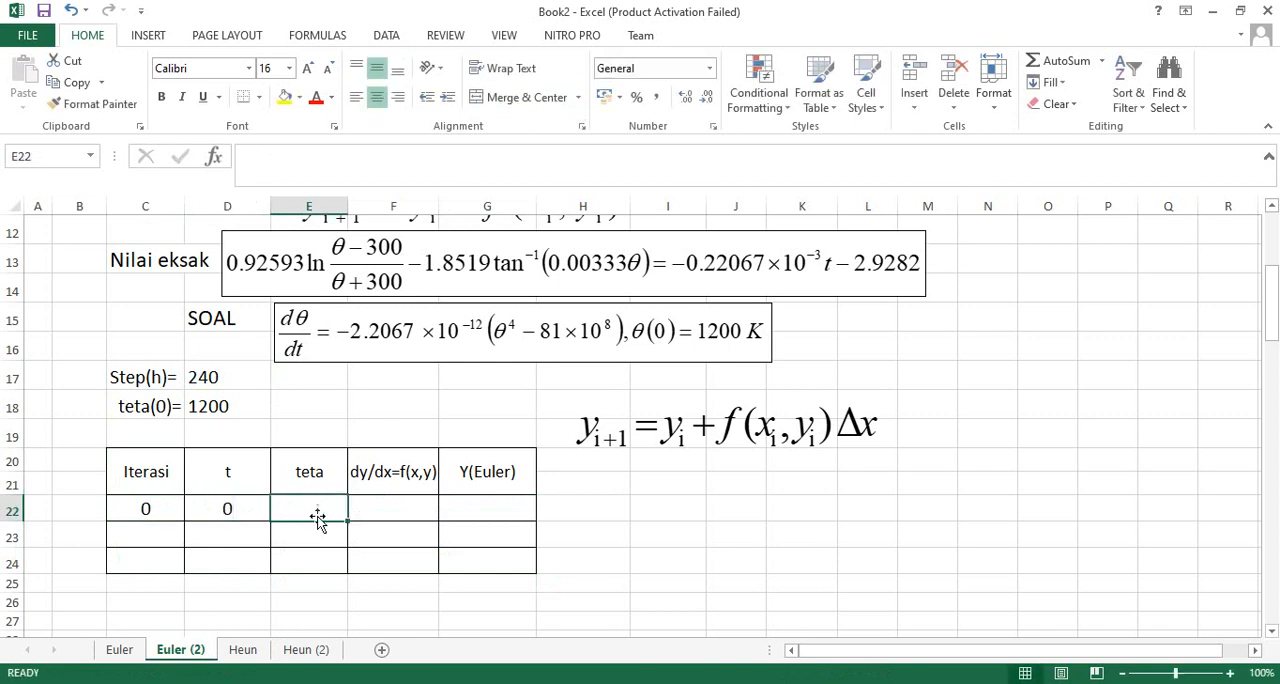
{"action": "left_click", "coordinate": [218, 410]}
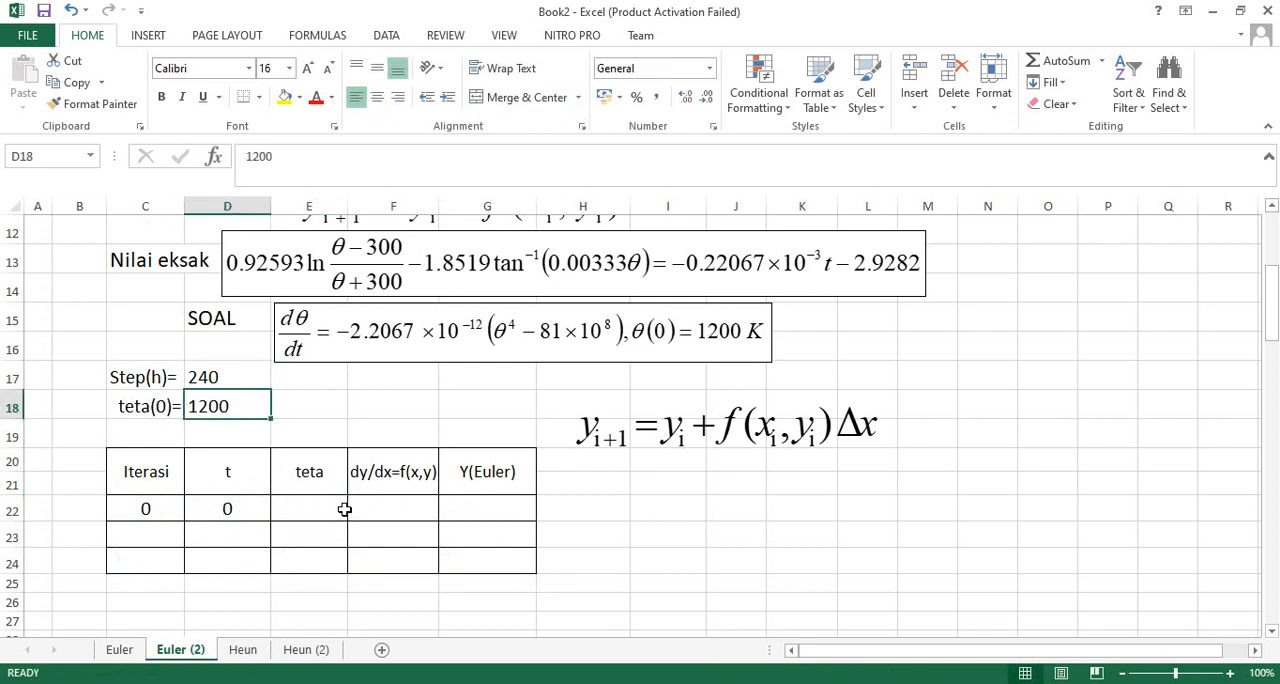
{"action": "left_click", "coordinate": [331, 508]}
{"action": "type", "text": "="}
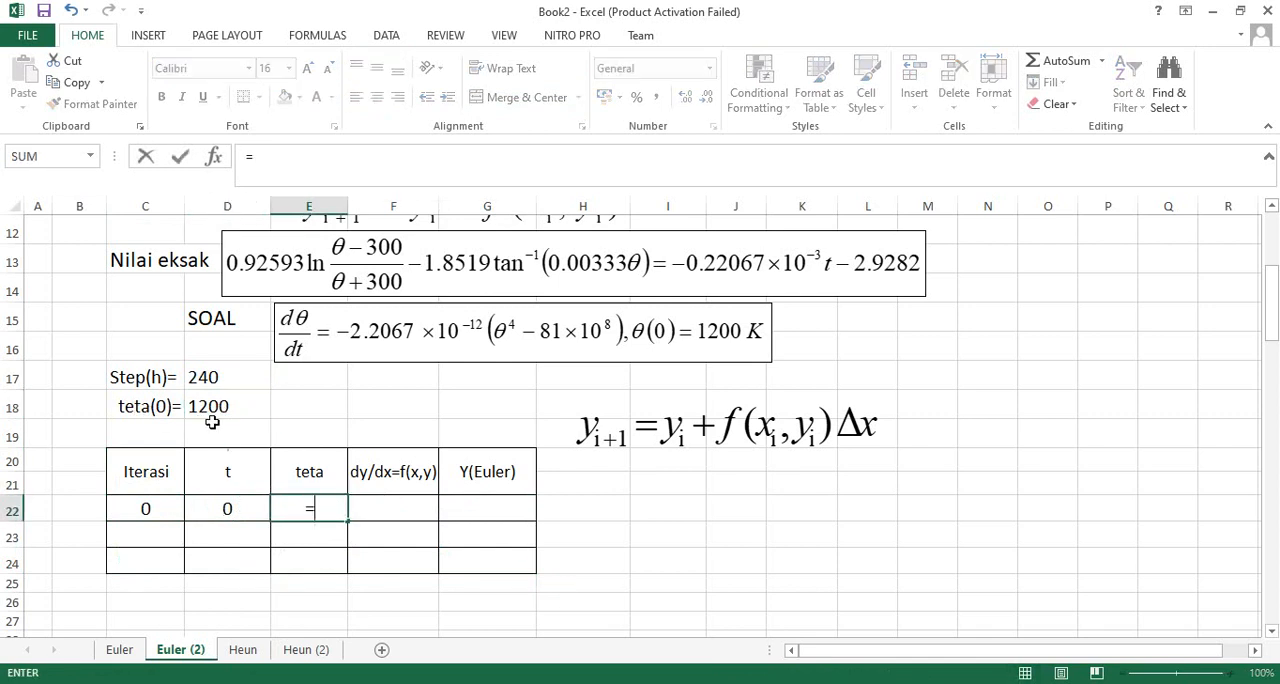
{"action": "left_click", "coordinate": [213, 406]}
{"action": "key", "text": "Return"}
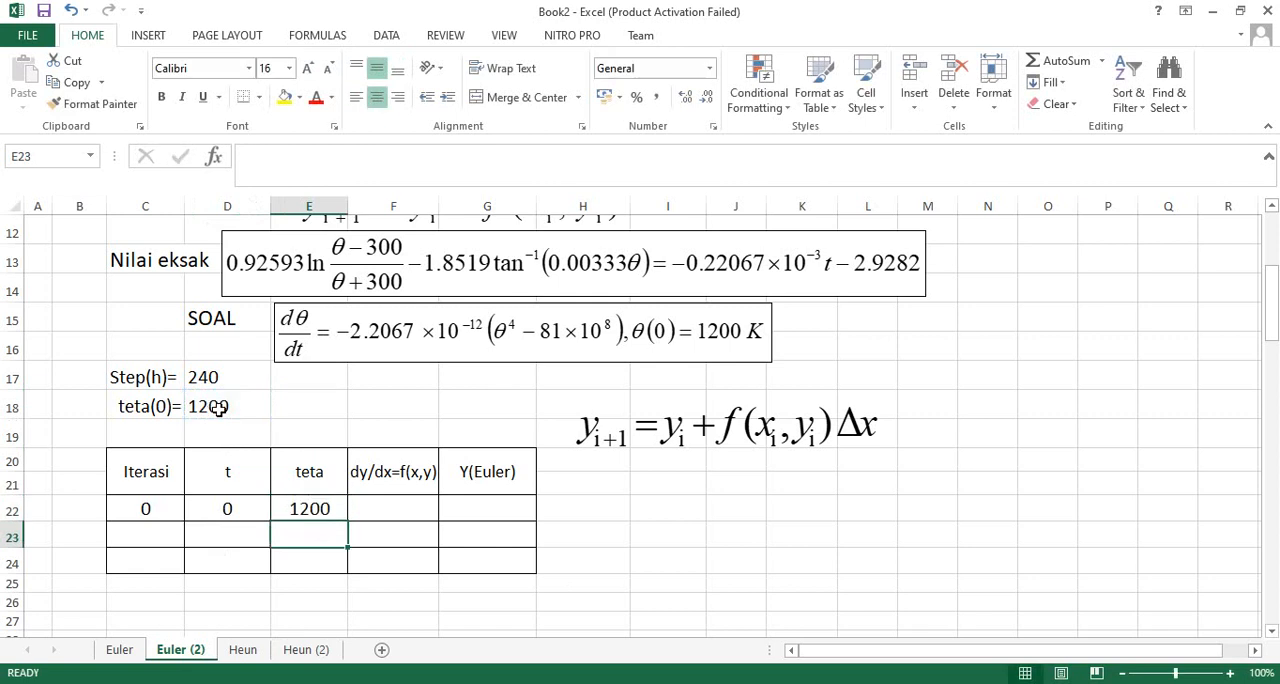
- Enlarge the sheet view to 115% and re-enter the first-row teta formula in E22 as =D18
{"action": "scroll", "coordinate": [645, 555], "scroll_direction": "up", "scroll_amount": 1, "text": "ctrl"}
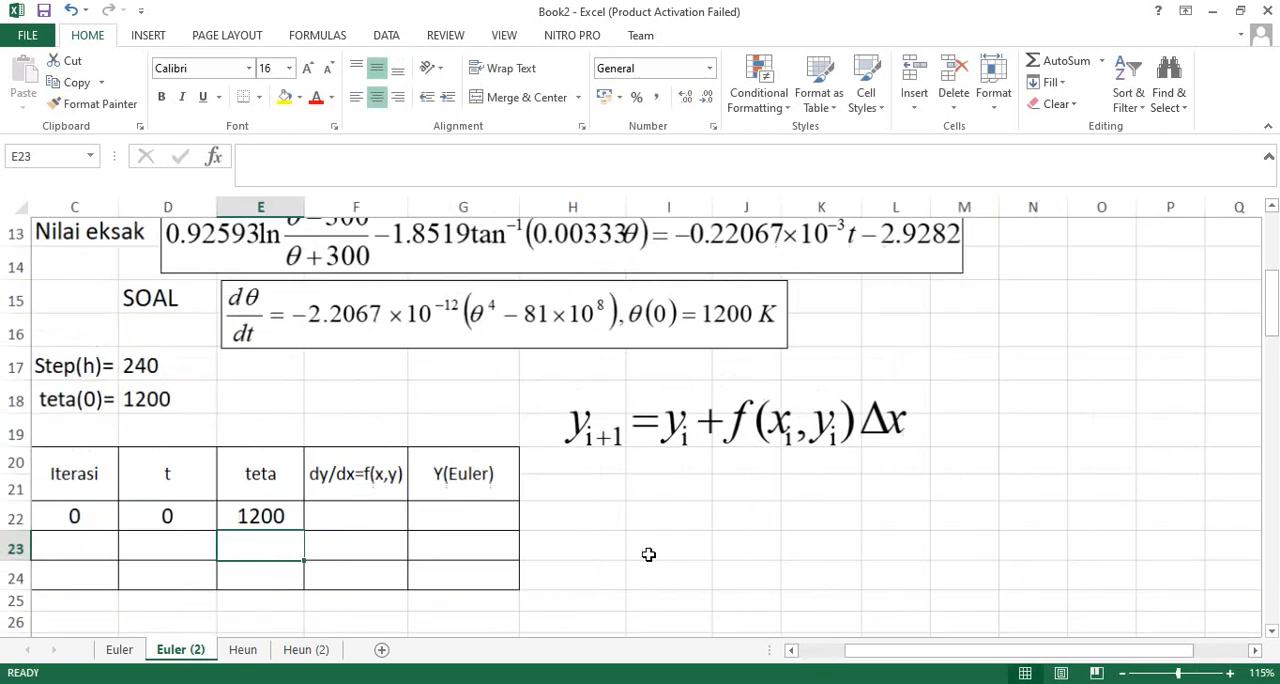
{"action": "left_click_drag", "start_coordinate": [855, 652], "coordinate": [805, 652]}
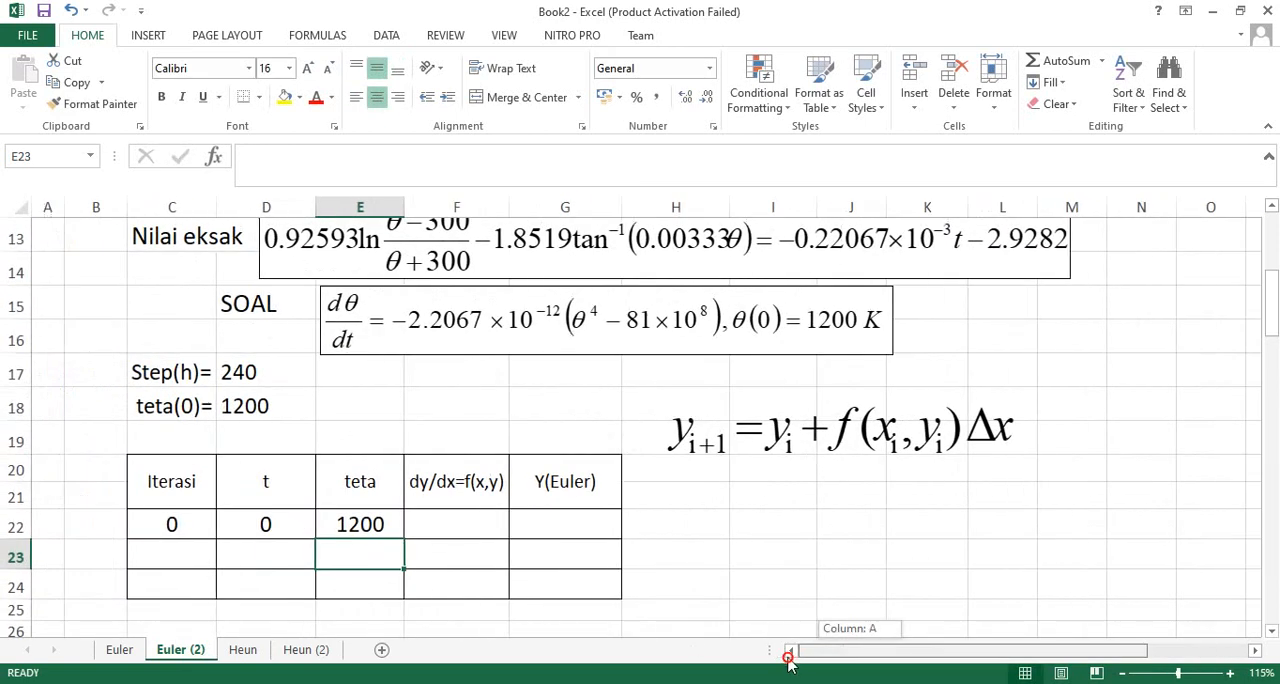
{"action": "left_click", "coordinate": [373, 528]}
{"action": "type", "text": "="}
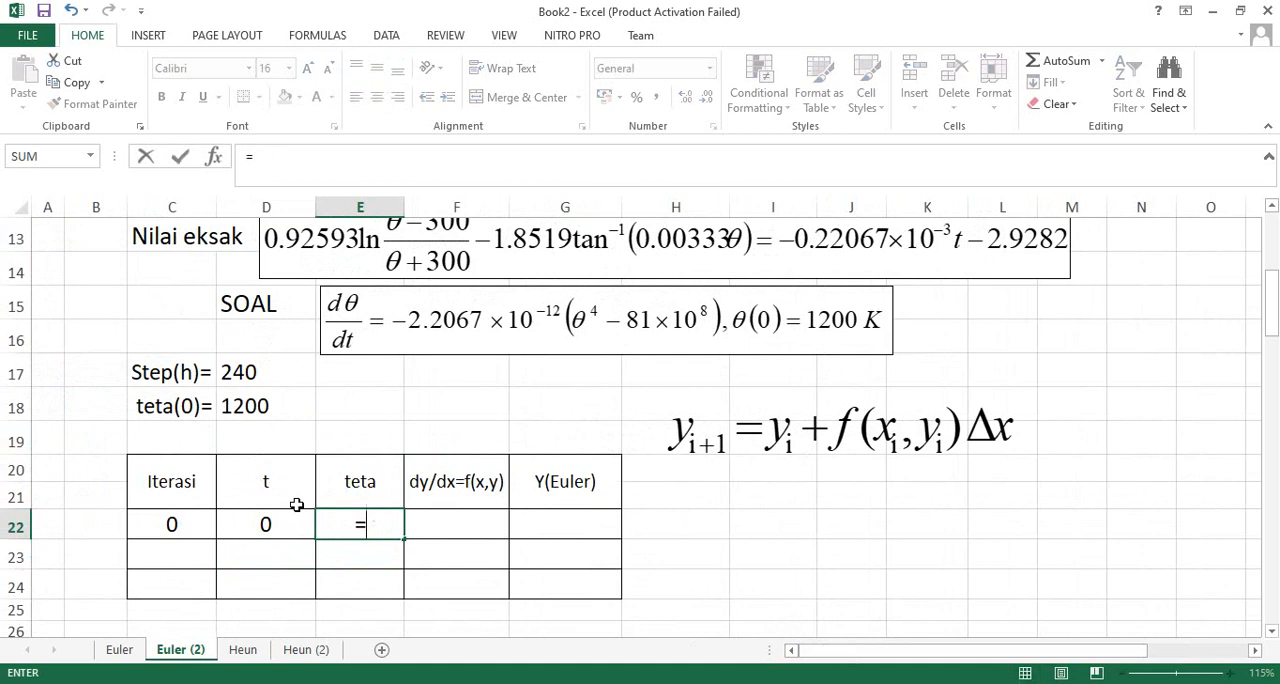
{"action": "left_click", "coordinate": [240, 410]}
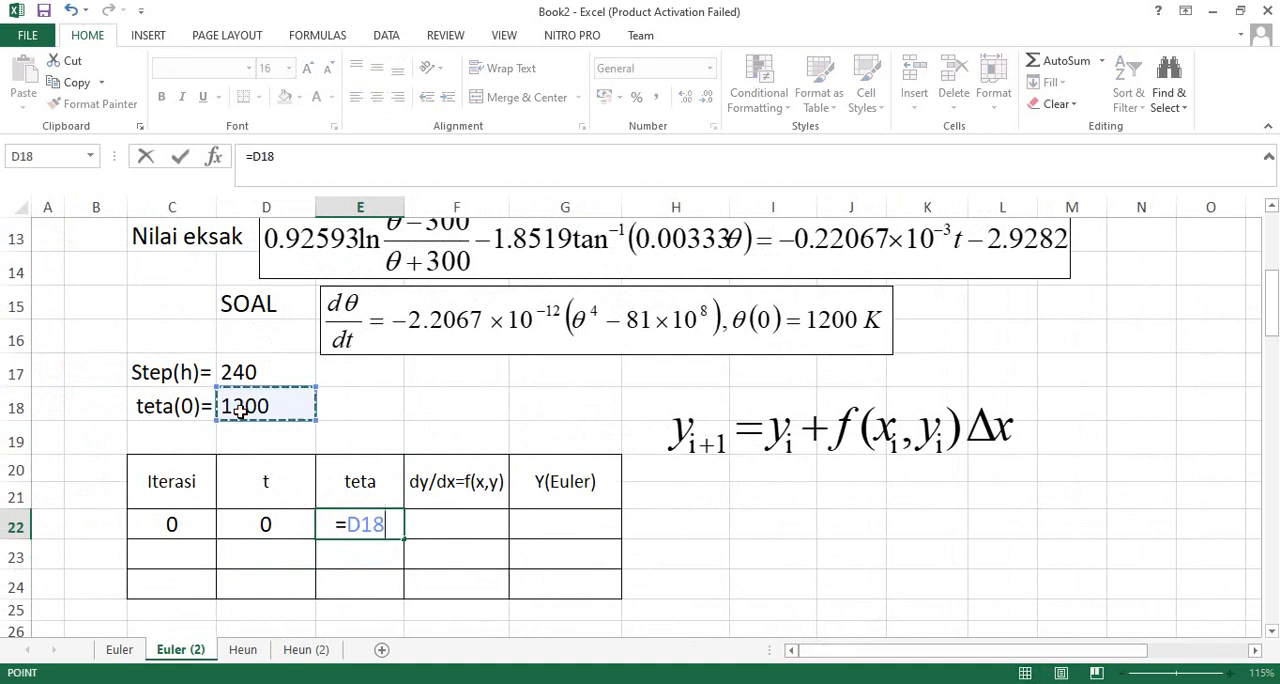
{"action": "key", "text": "Return"}
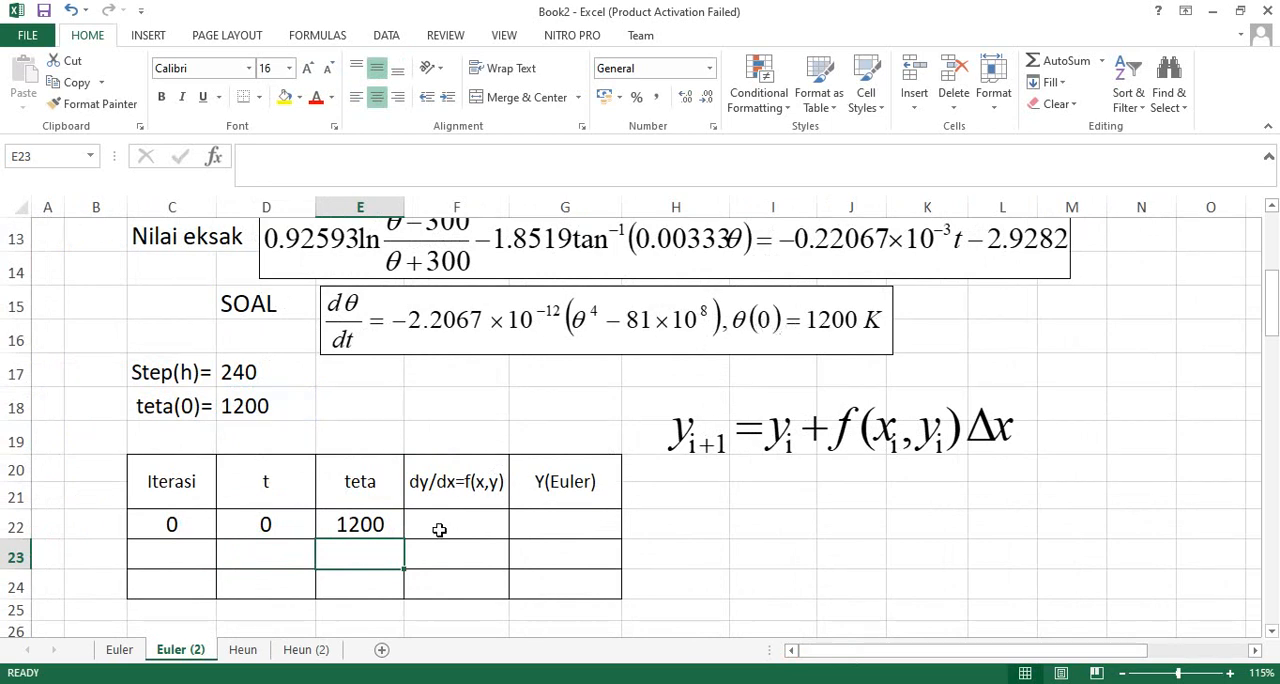
- Move the large Euler formula object directly beneath the SOAL equation and widen it slightly
{"action": "left_click_drag", "start_coordinate": [764, 434], "coordinate": [569, 406]}
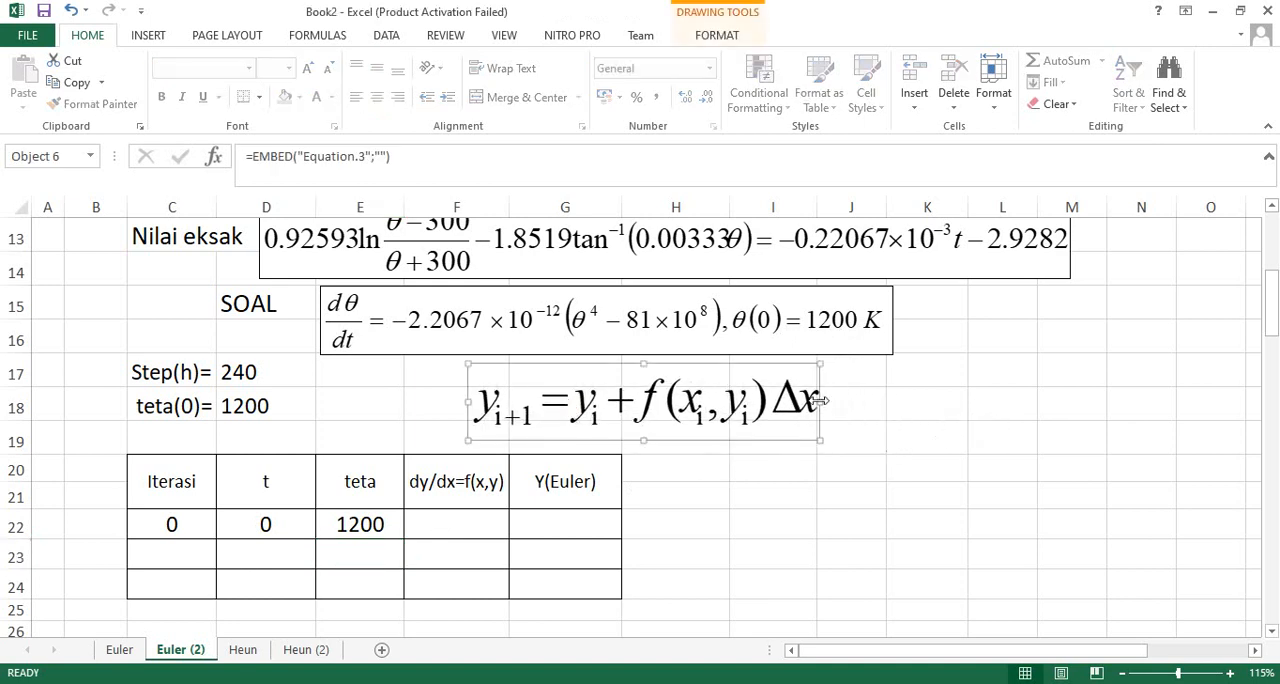
{"action": "left_click_drag", "start_coordinate": [820, 401], "coordinate": [838, 401]}
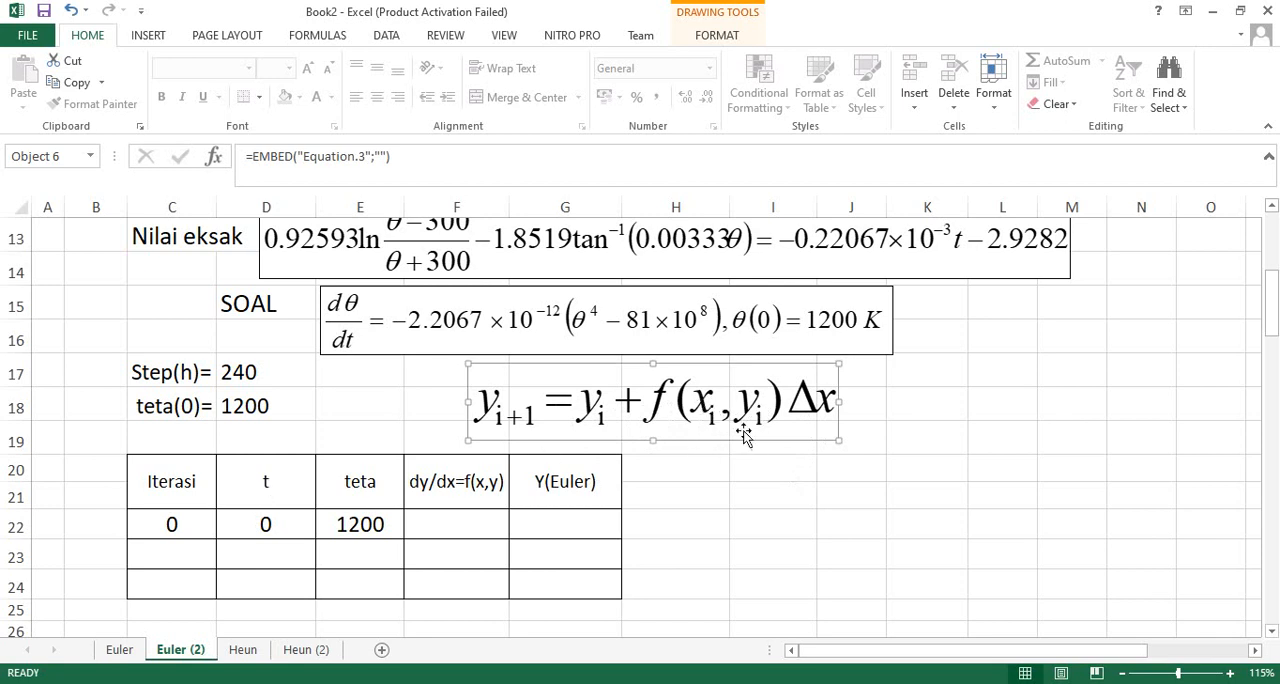
- Change the table headers in D20 and E20 to "t , xi" and "teta, yi"
{"action": "double_click", "coordinate": [278, 485]}
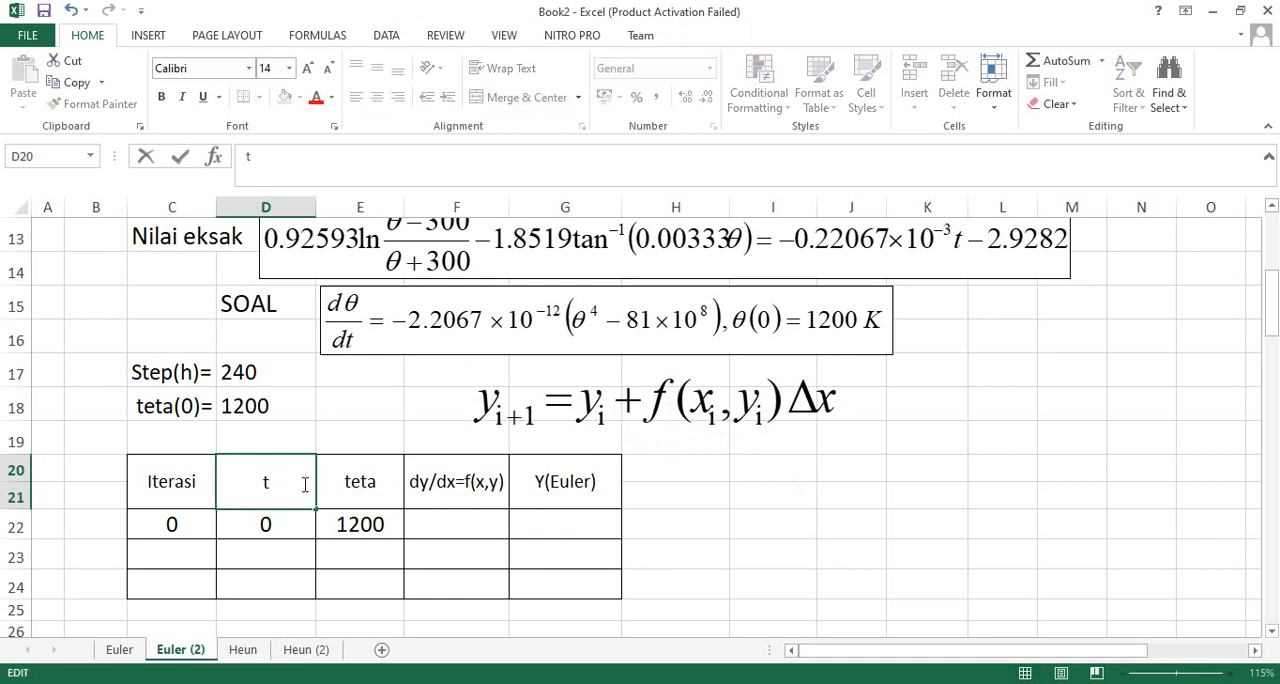
{"action": "type", "text": ", x"}
{"action": "left_click", "coordinate": [382, 486]}
{"action": "double_click", "coordinate": [400, 481]}
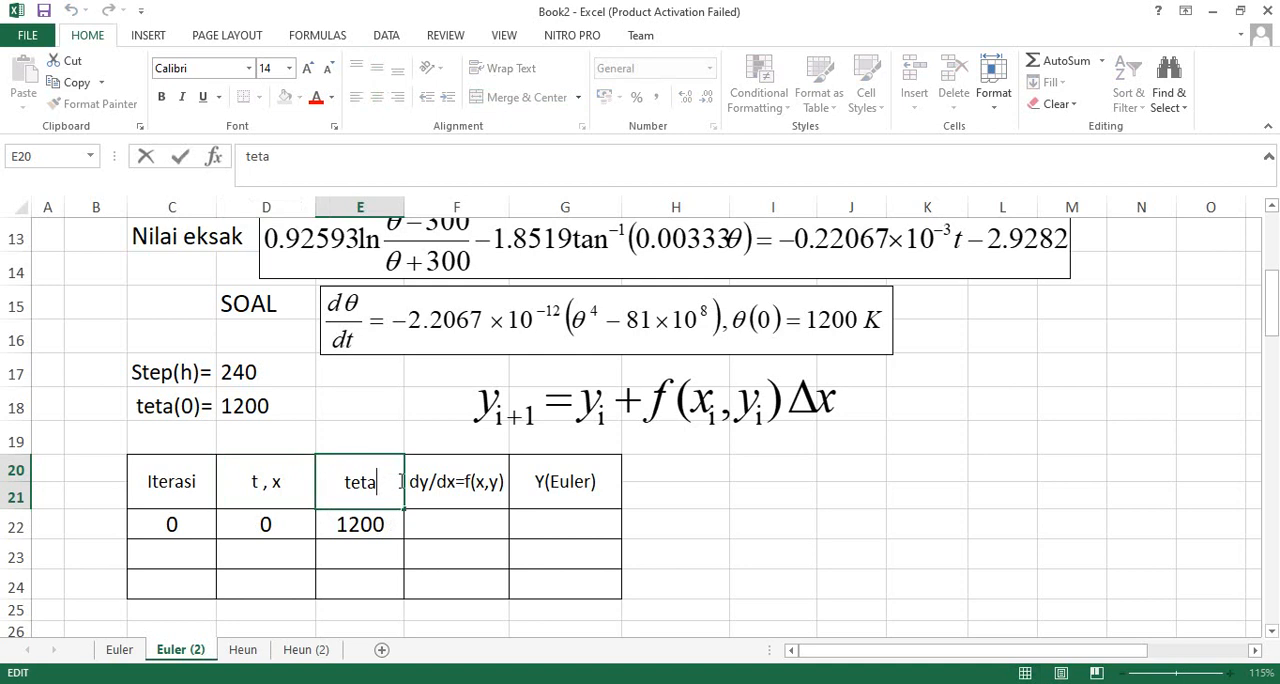
{"action": "type", "text": ", y"}
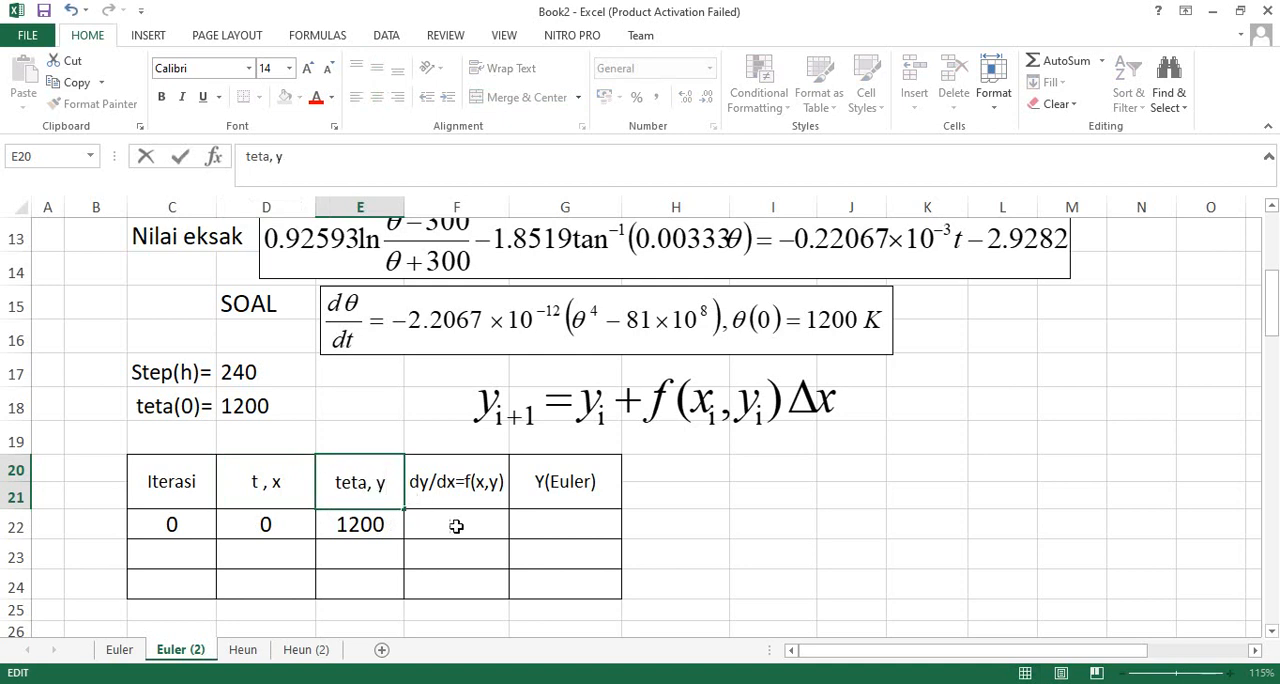
{"action": "type", "text": "i"}
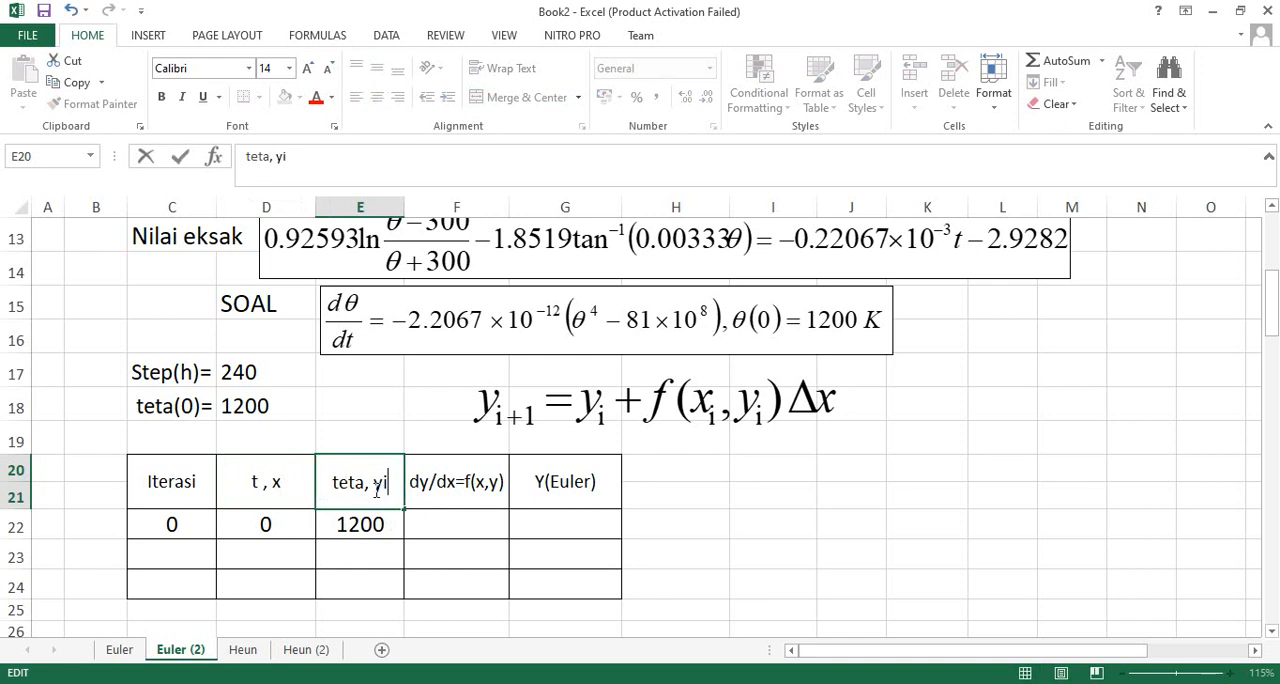
{"action": "left_click", "coordinate": [284, 481]}
{"action": "double_click", "coordinate": [284, 481]}
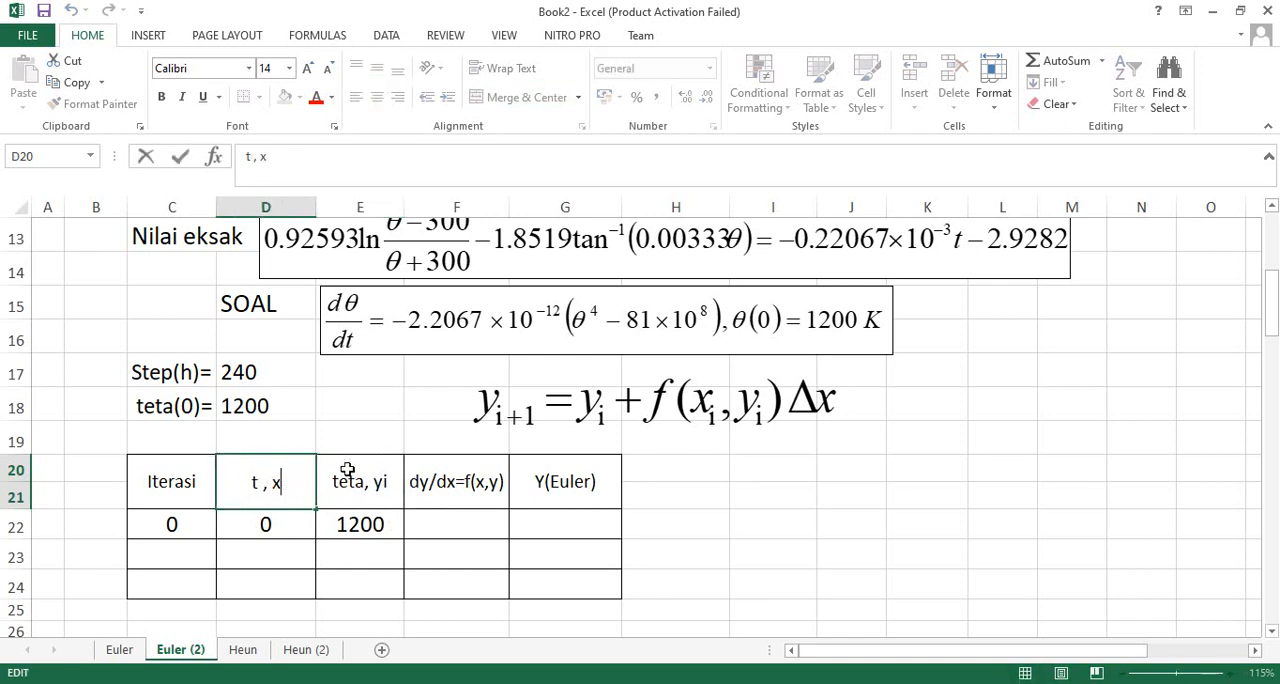
{"action": "type", "text": "i"}
{"action": "left_click", "coordinate": [358, 481]}
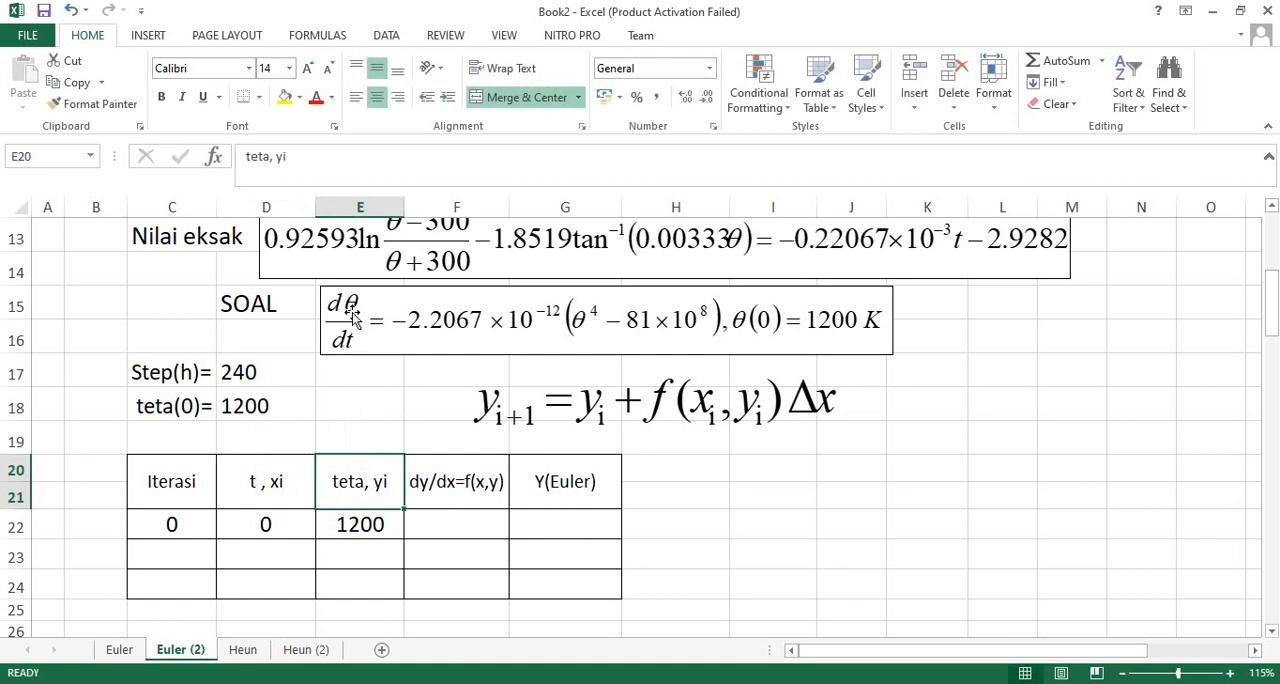
- Narrow the SOAL equation object slightly, then widen the Euler formula object beneath it and reduce its height a little
{"action": "left_click", "coordinate": [876, 320]}
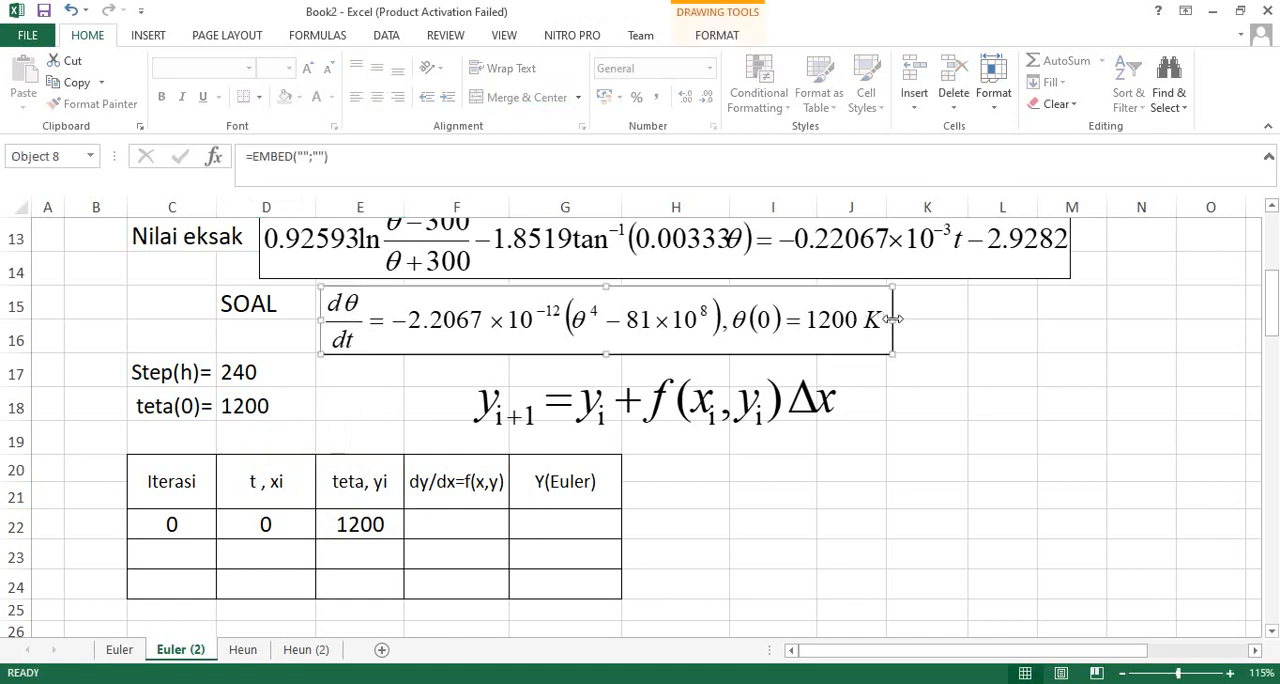
{"action": "left_click_drag", "start_coordinate": [893, 320], "coordinate": [843, 321]}
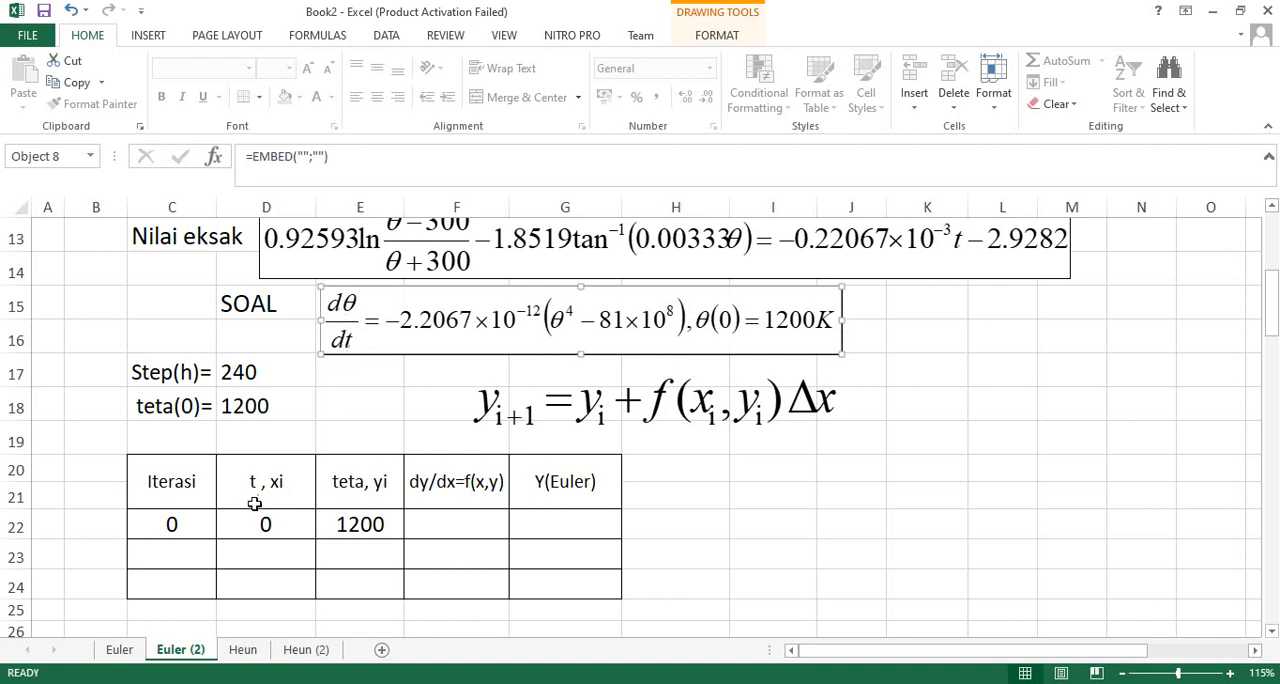
{"action": "left_click", "coordinate": [537, 412]}
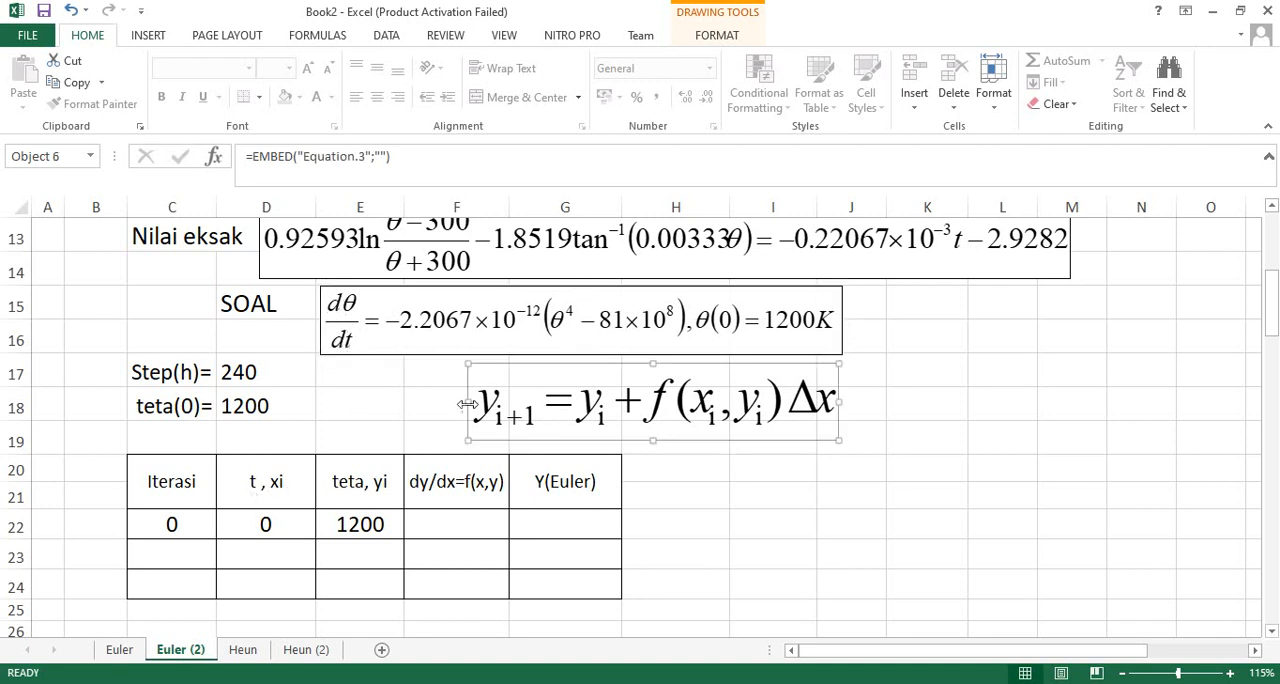
{"action": "left_click_drag", "start_coordinate": [467, 403], "coordinate": [432, 404]}
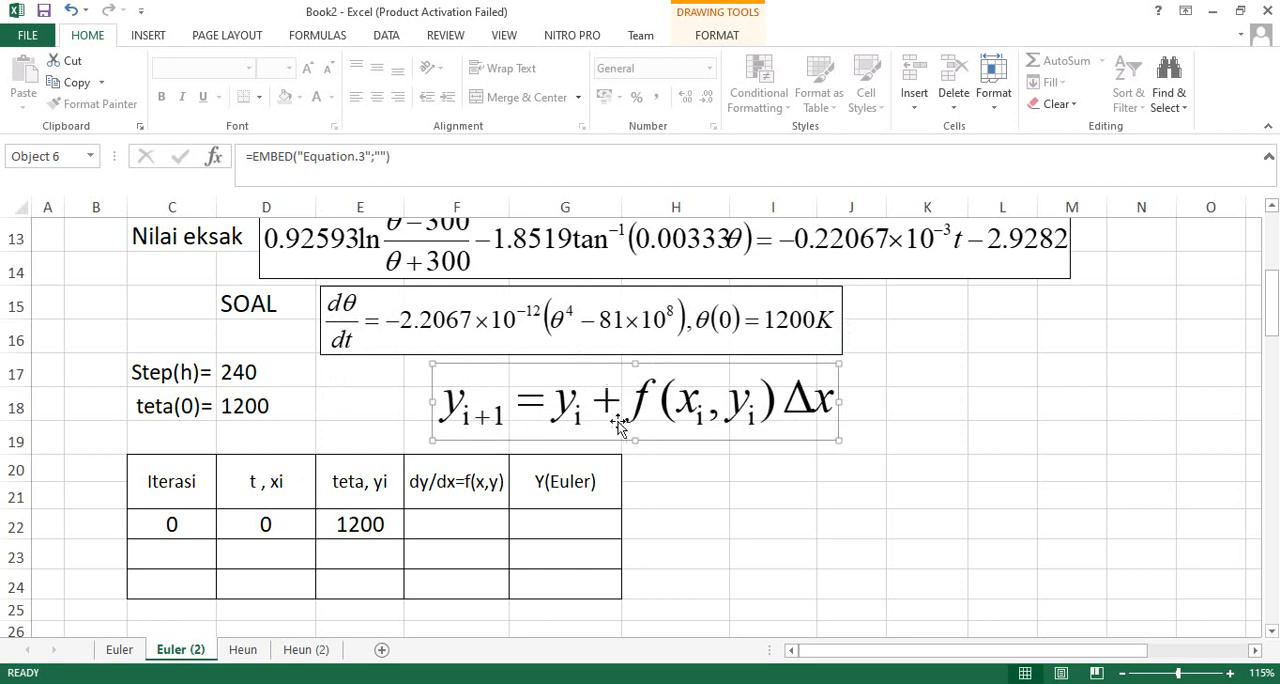
{"action": "left_click_drag", "start_coordinate": [635, 440], "coordinate": [634, 427]}
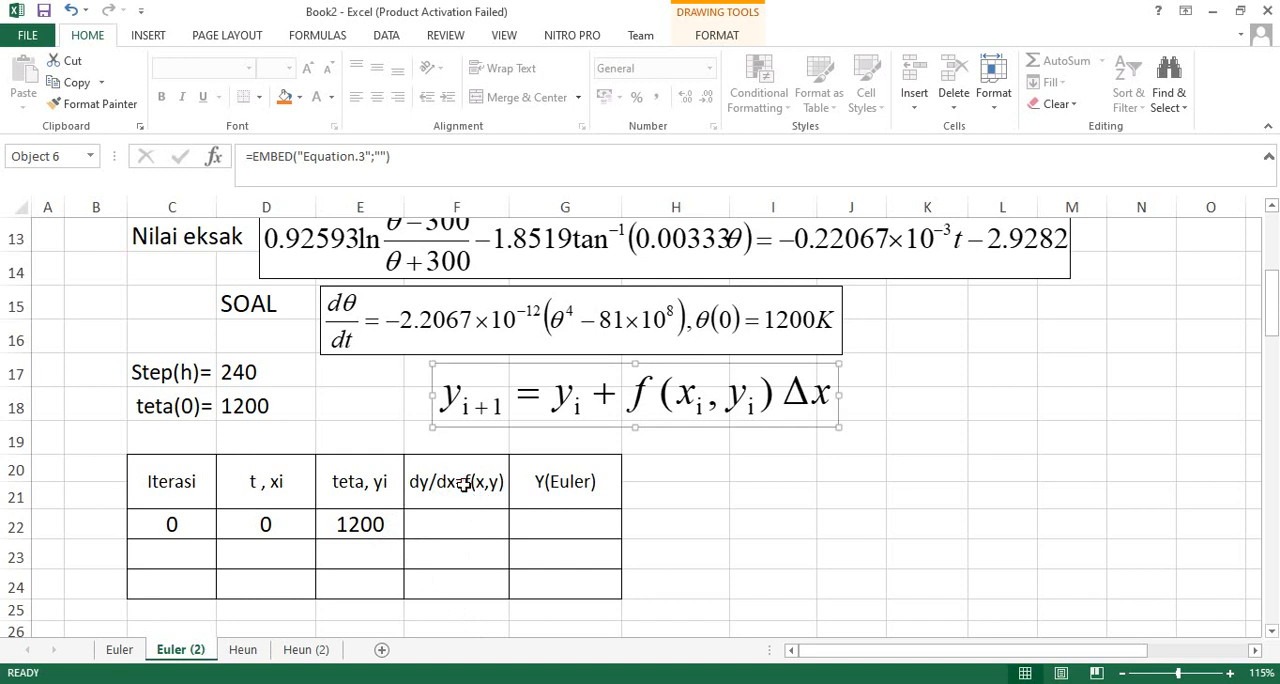
- Add spaces around the equals sign in the F20 header so it reads "dy/dx = f(x,y)"
{"action": "left_click", "coordinate": [465, 488]}
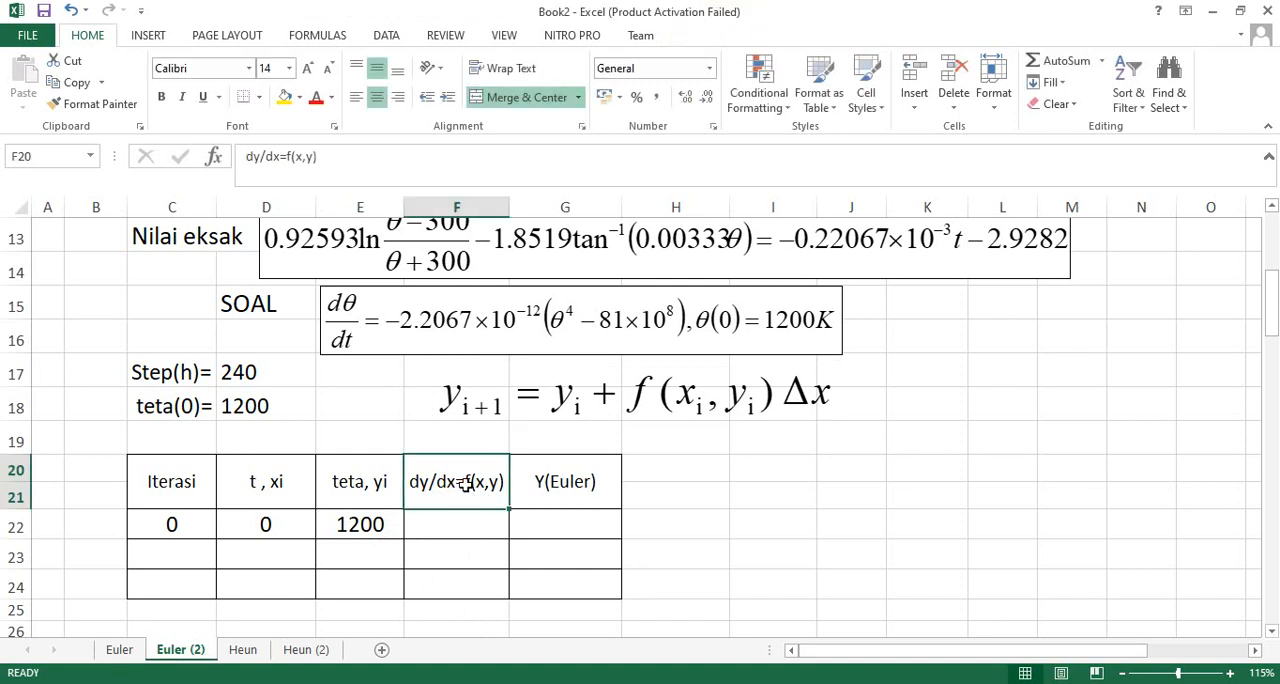
{"action": "double_click", "coordinate": [466, 484]}
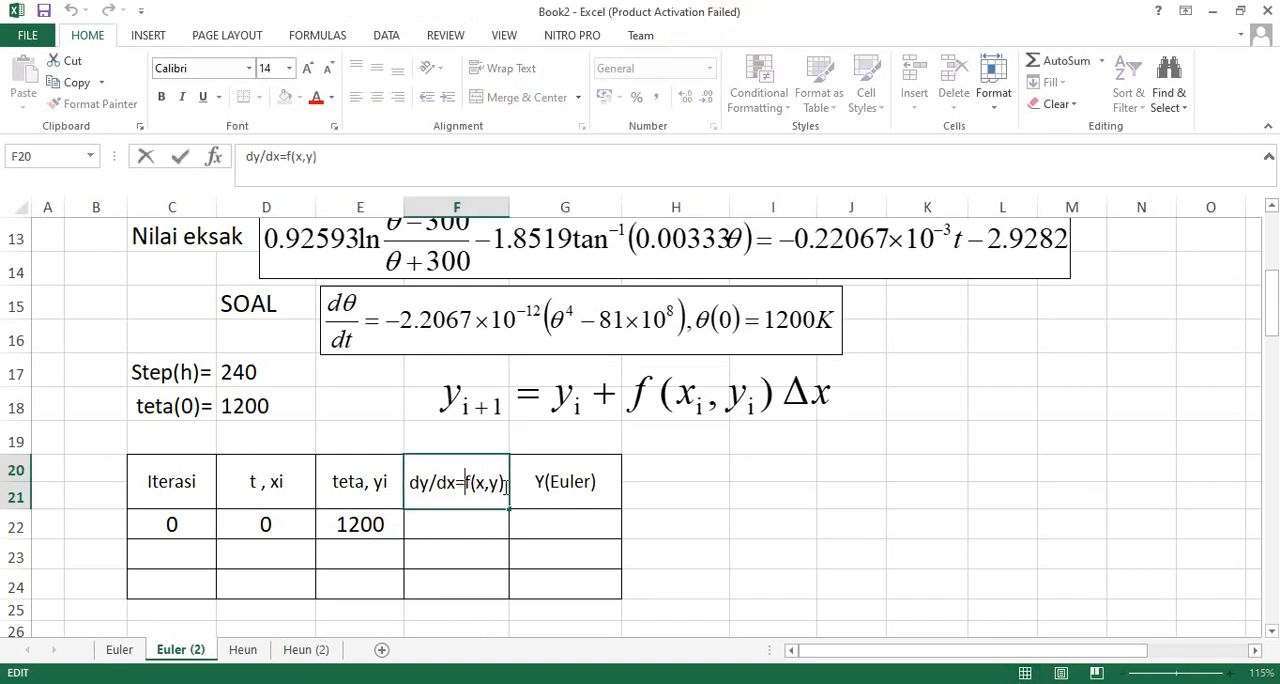
{"action": "left_click", "coordinate": [455, 482]}
{"action": "left_click", "coordinate": [748, 490]}
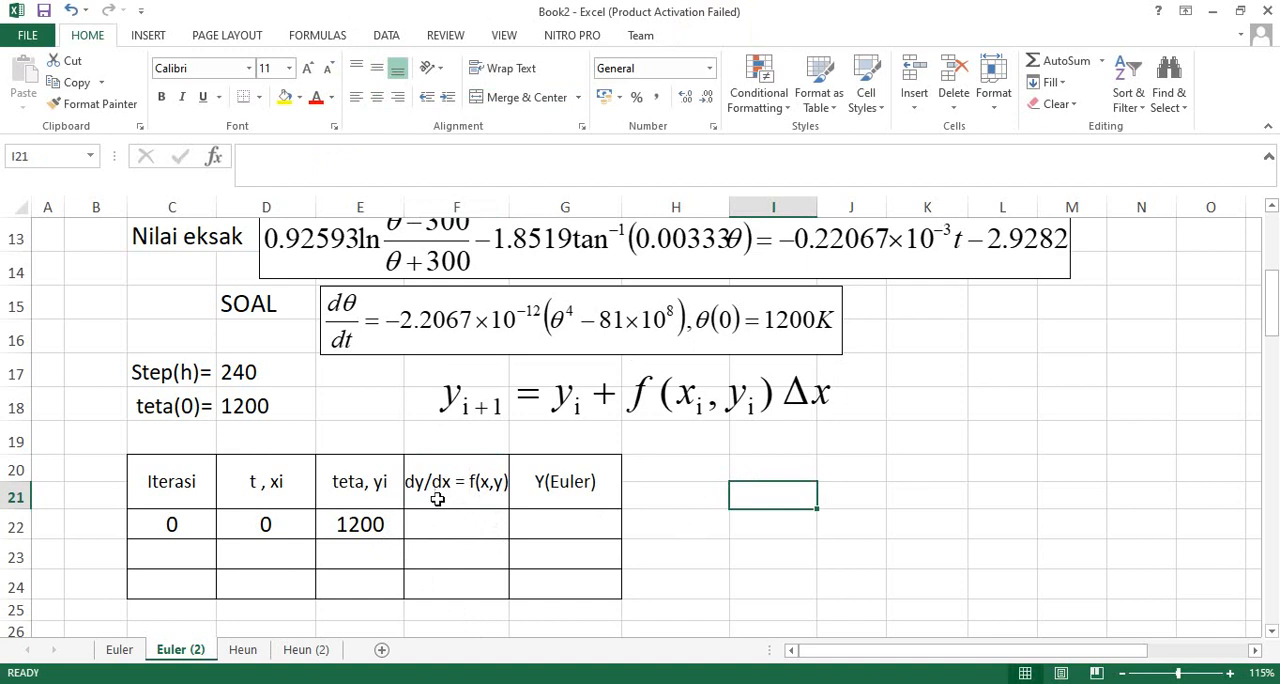
- Select the first dy/dx cell, F22, and enlarge the sheet view to 145% with the equations and row 22 in view
{"action": "left_click", "coordinate": [437, 526]}
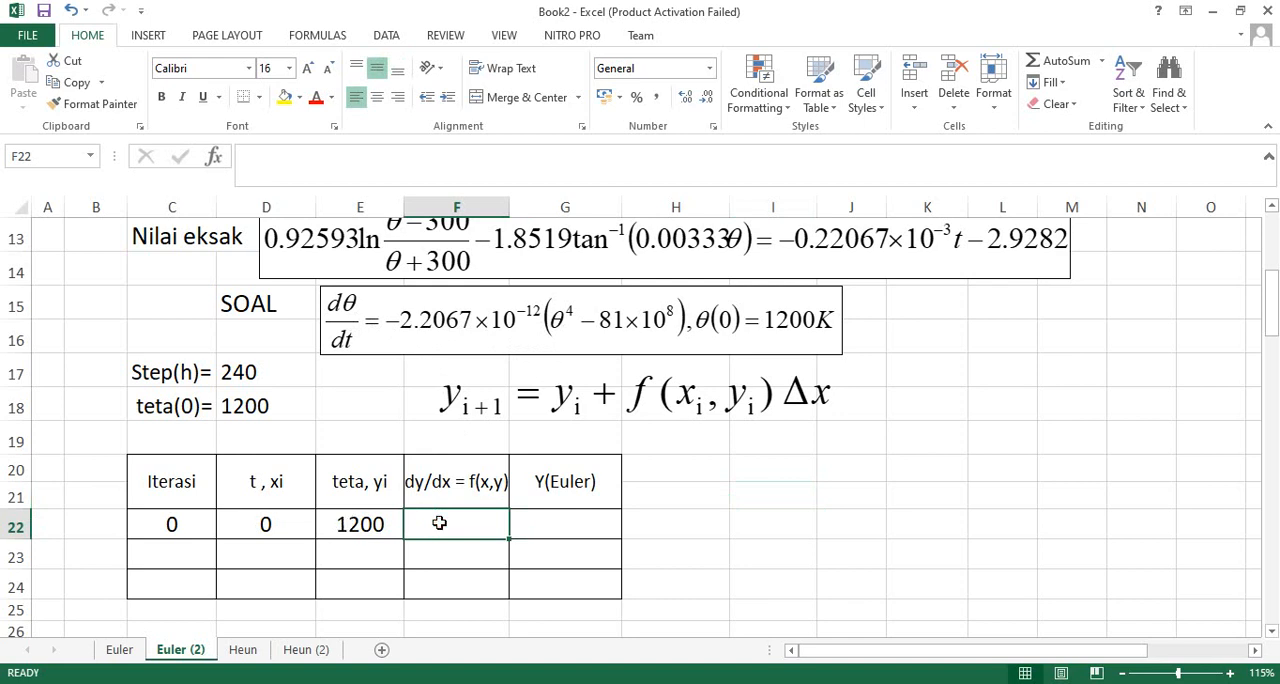
{"action": "type", "text": "="}
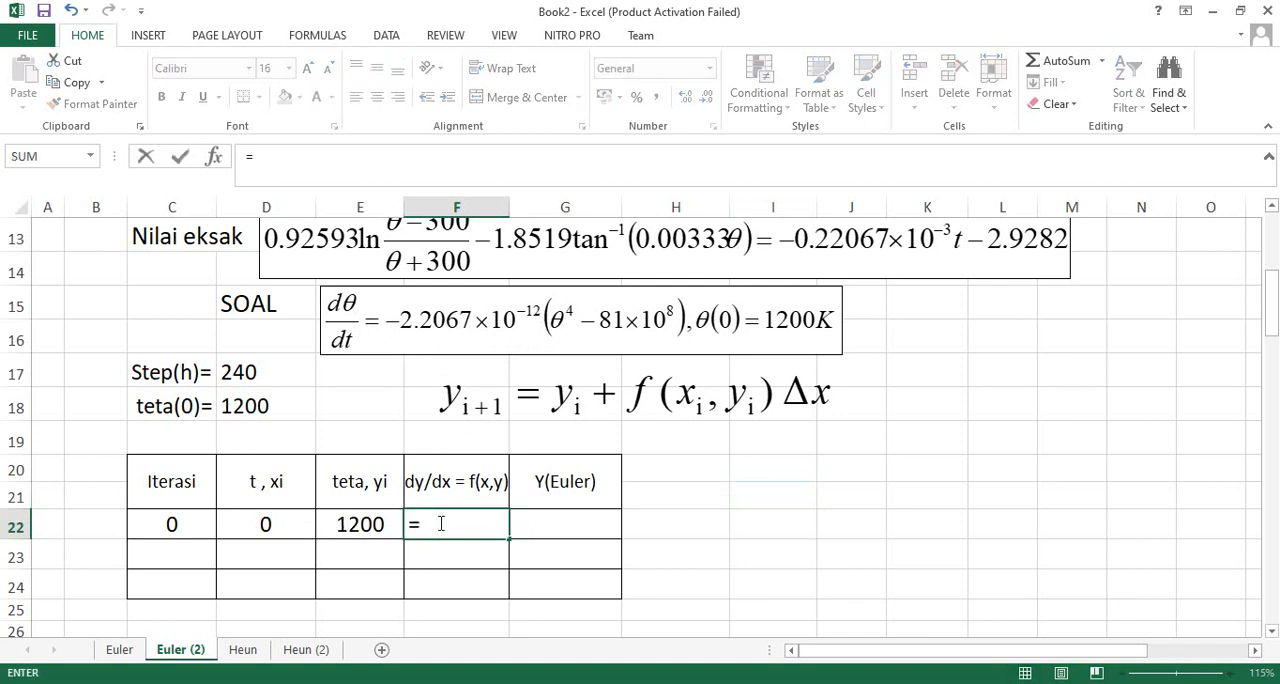
{"action": "key", "text": "Escape"}
{"action": "scroll", "coordinate": [588, 579], "scroll_direction": "up", "scroll_amount": 1}
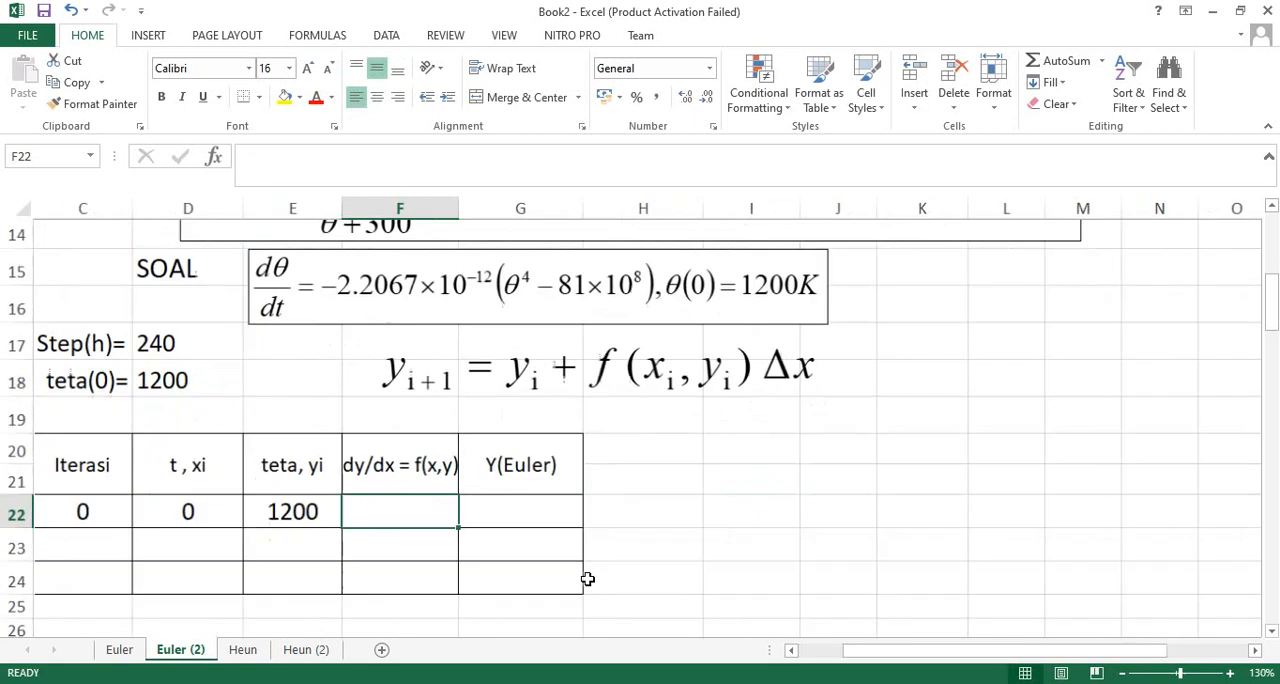
{"action": "scroll", "coordinate": [398, 526], "scroll_direction": "up", "scroll_amount": 1}
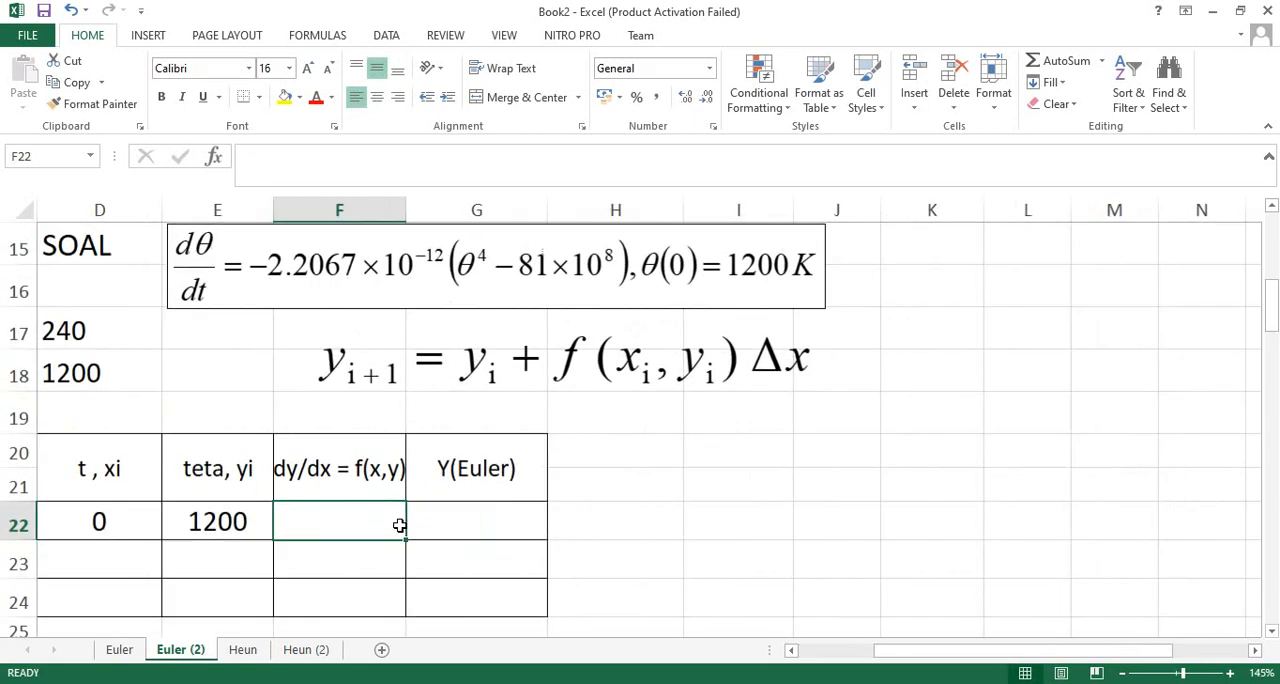
{"action": "scroll", "coordinate": [528, 568], "scroll_direction": "up", "scroll_amount": 1}
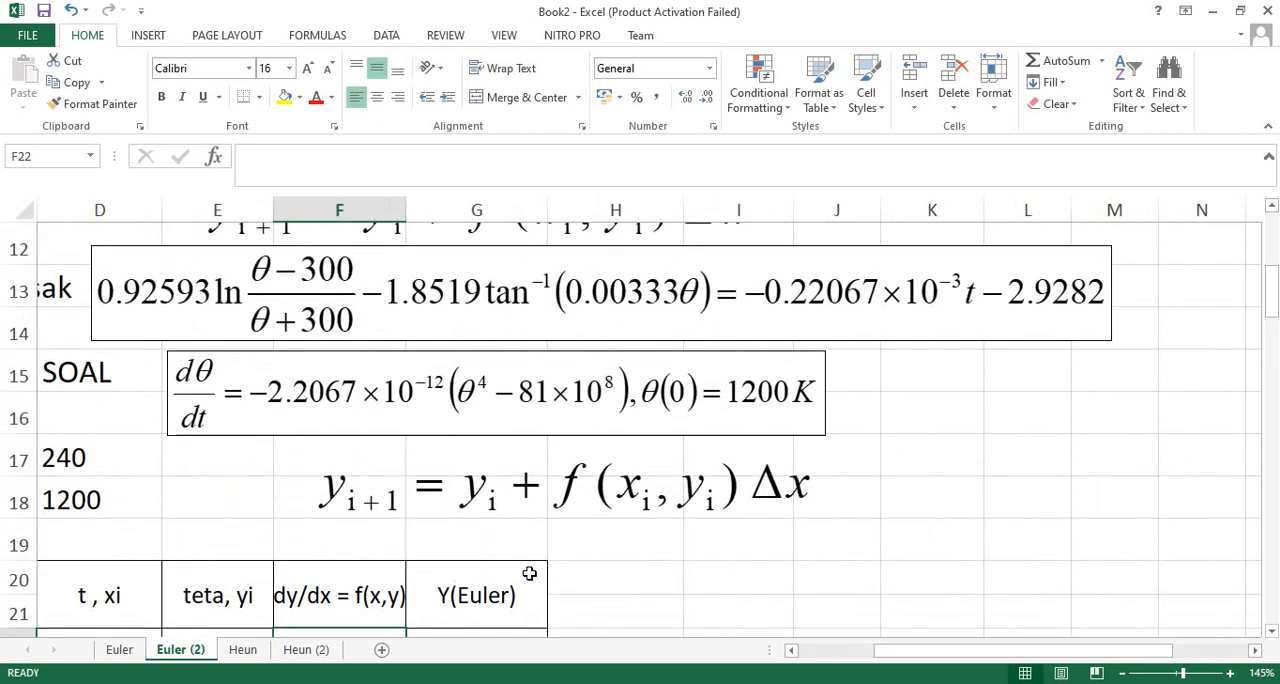
{"action": "left_click", "coordinate": [1272, 630]}
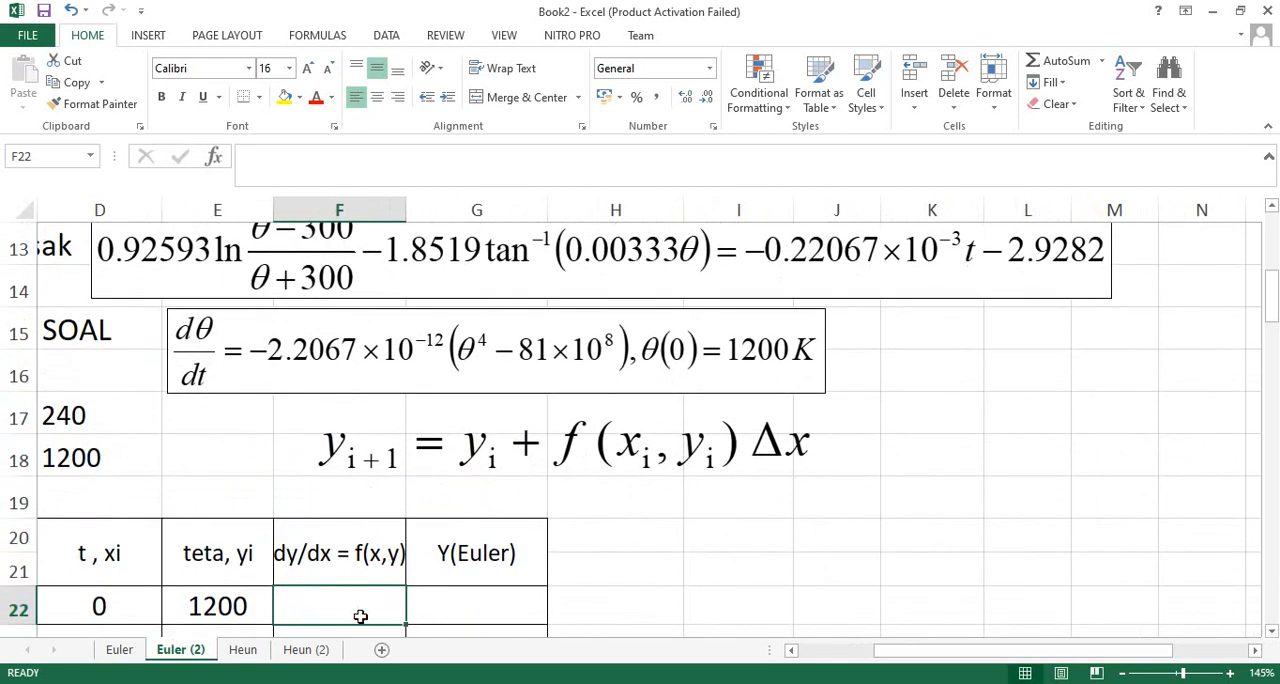
- Begin the dy/dx formula in F22 with the coefficient =-2,2067*10^(-12)*
{"action": "type", "text": "="}
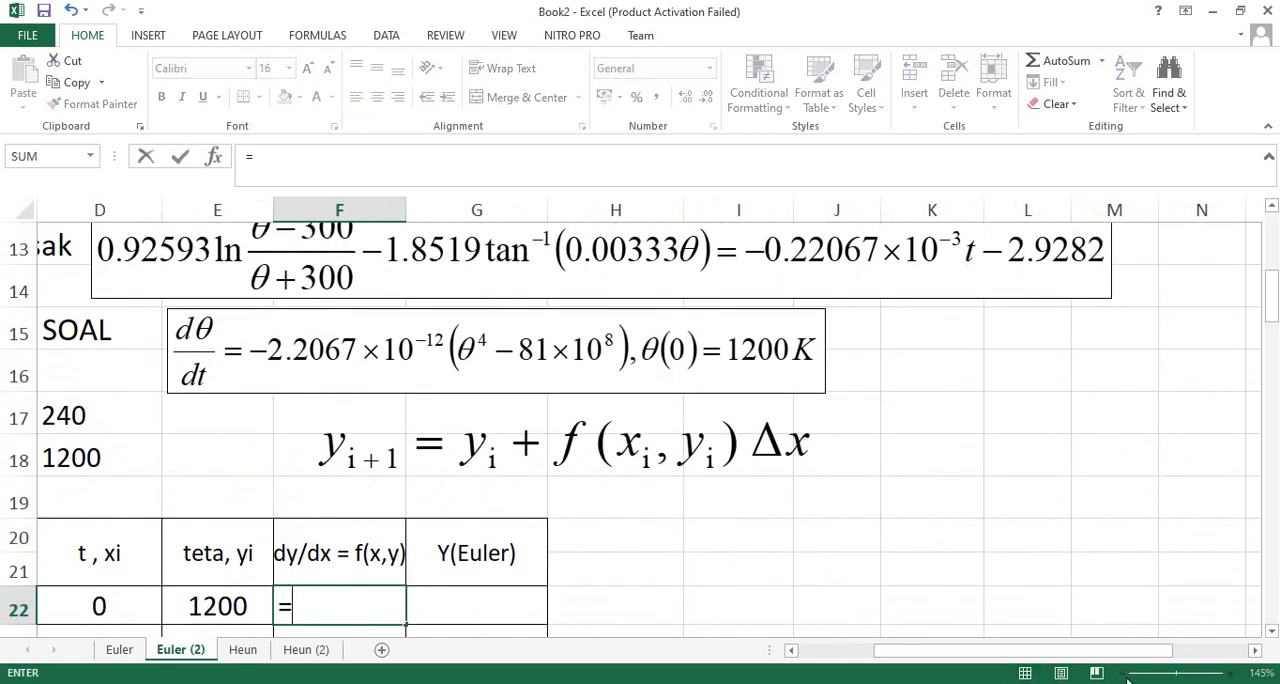
{"action": "left_click_drag", "start_coordinate": [1058, 651], "coordinate": [1022, 657]}
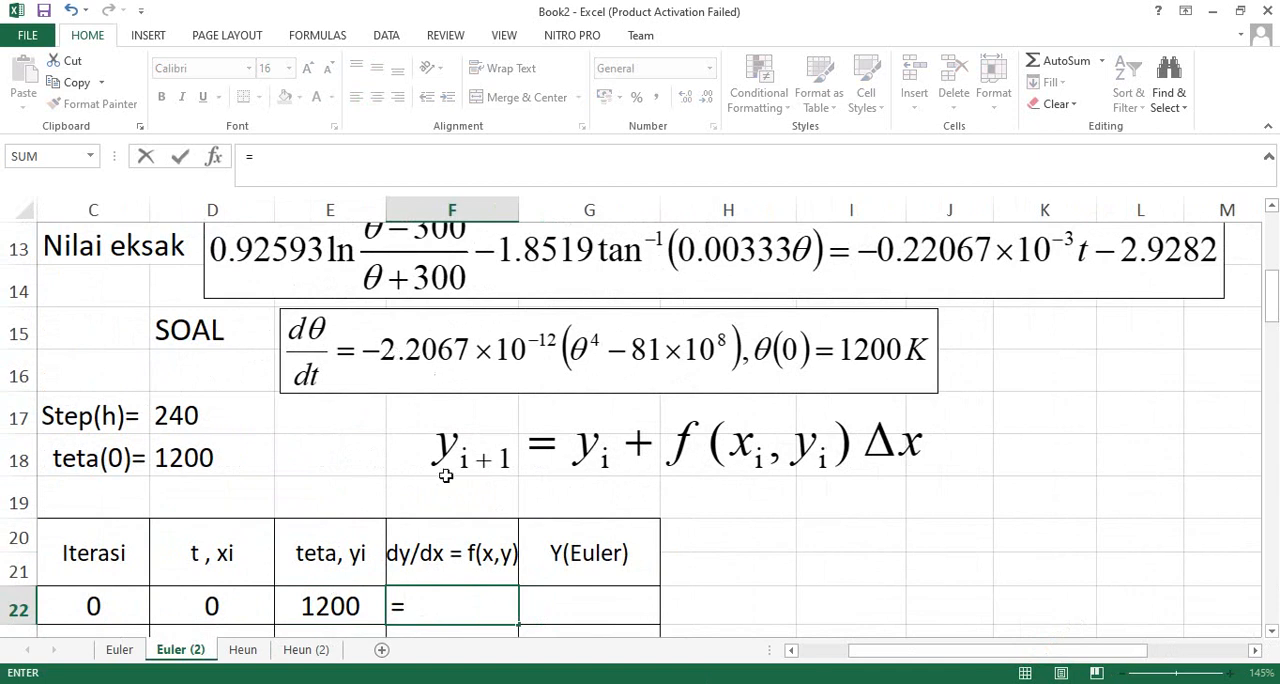
{"action": "type", "text": "-2,206"}
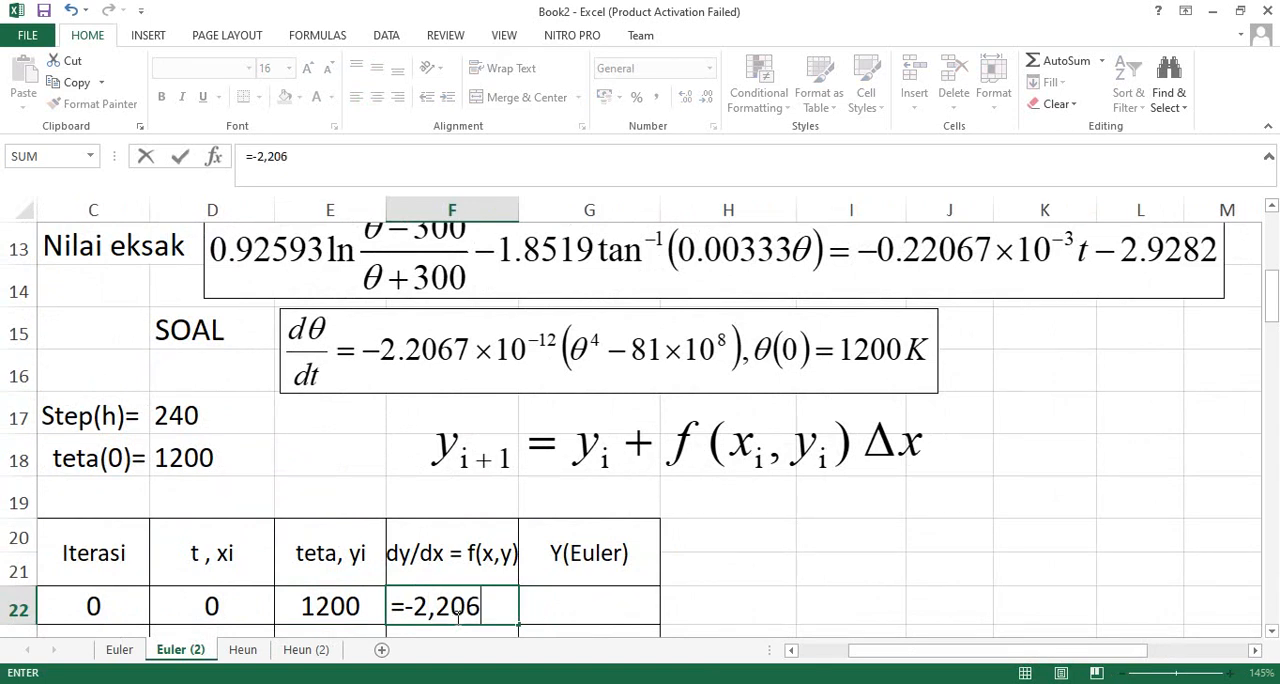
{"action": "type", "text": "7*10"}
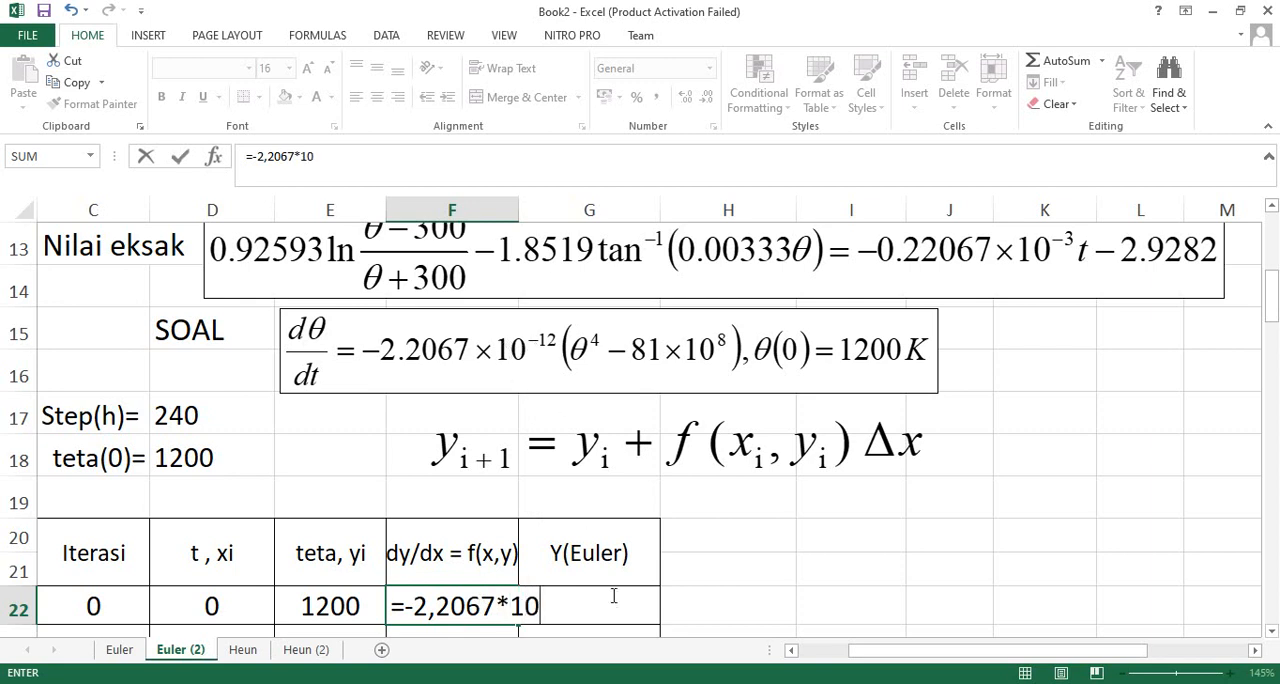
{"action": "type", "text": "^(-12)*"}
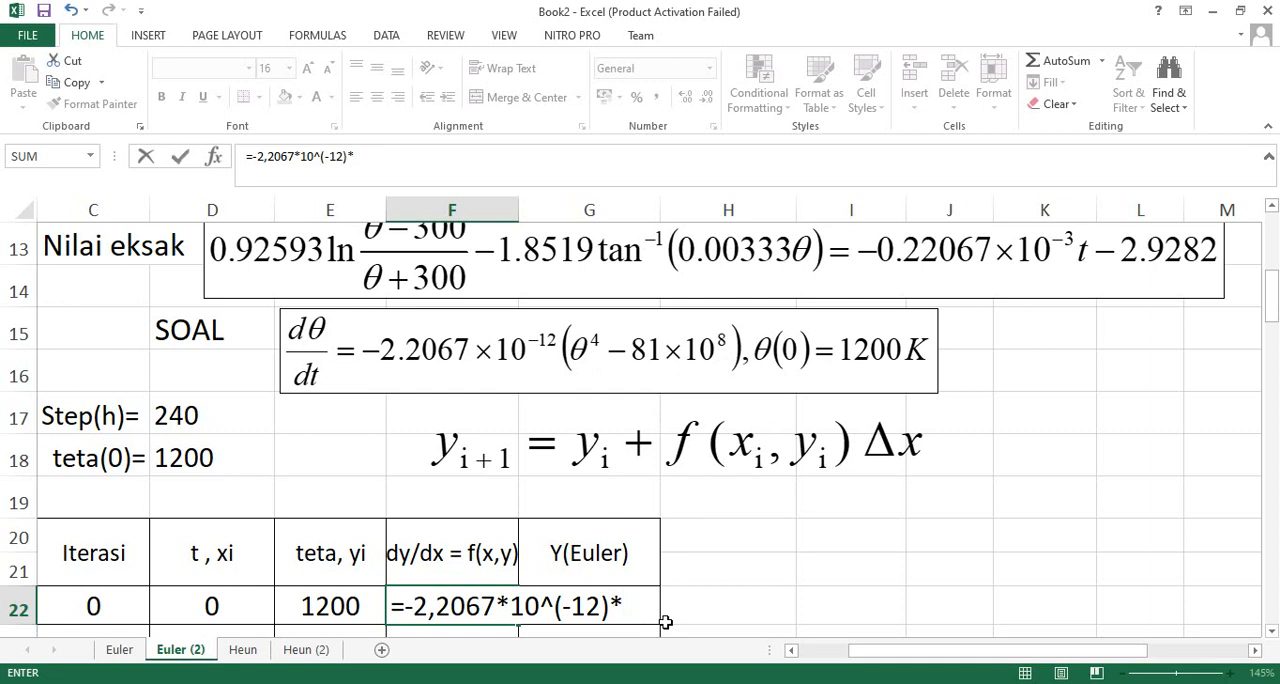
- Complete the F22 formula with the bracketed term (E22^4-81*10^8) and confirm it
{"action": "type", "text": "()"}
{"action": "left_click", "coordinate": [631, 607]}
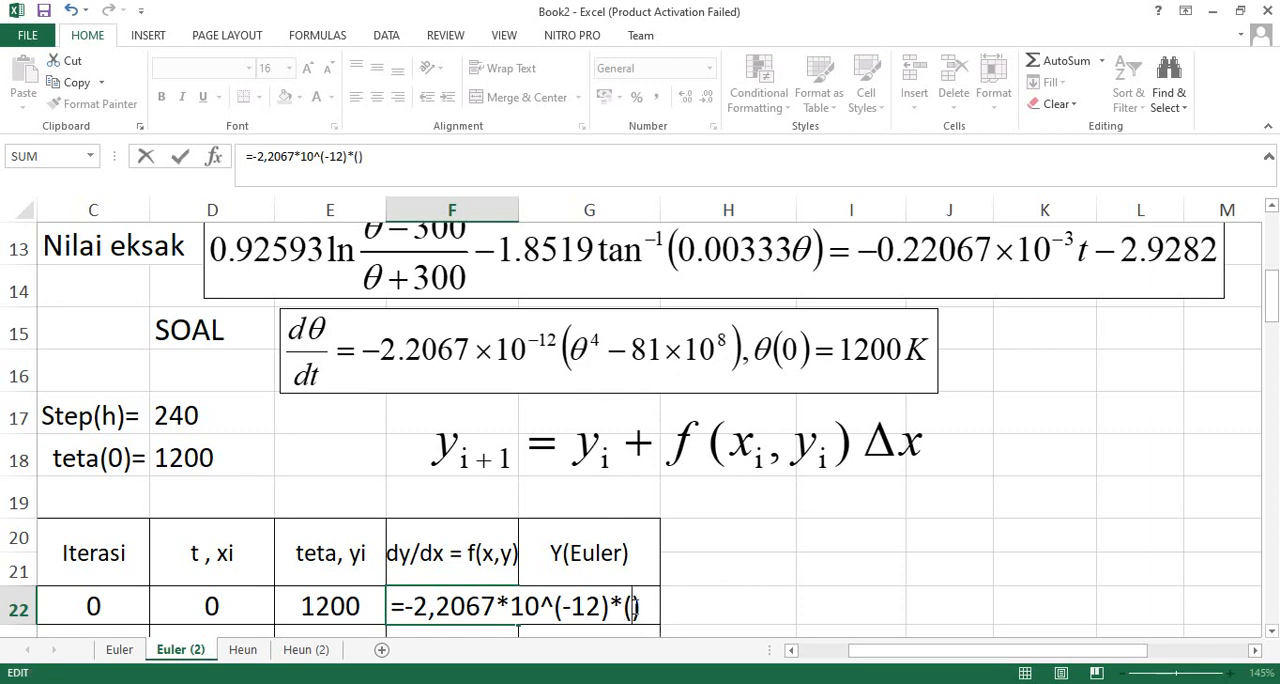
{"action": "left_click", "coordinate": [330, 609]}
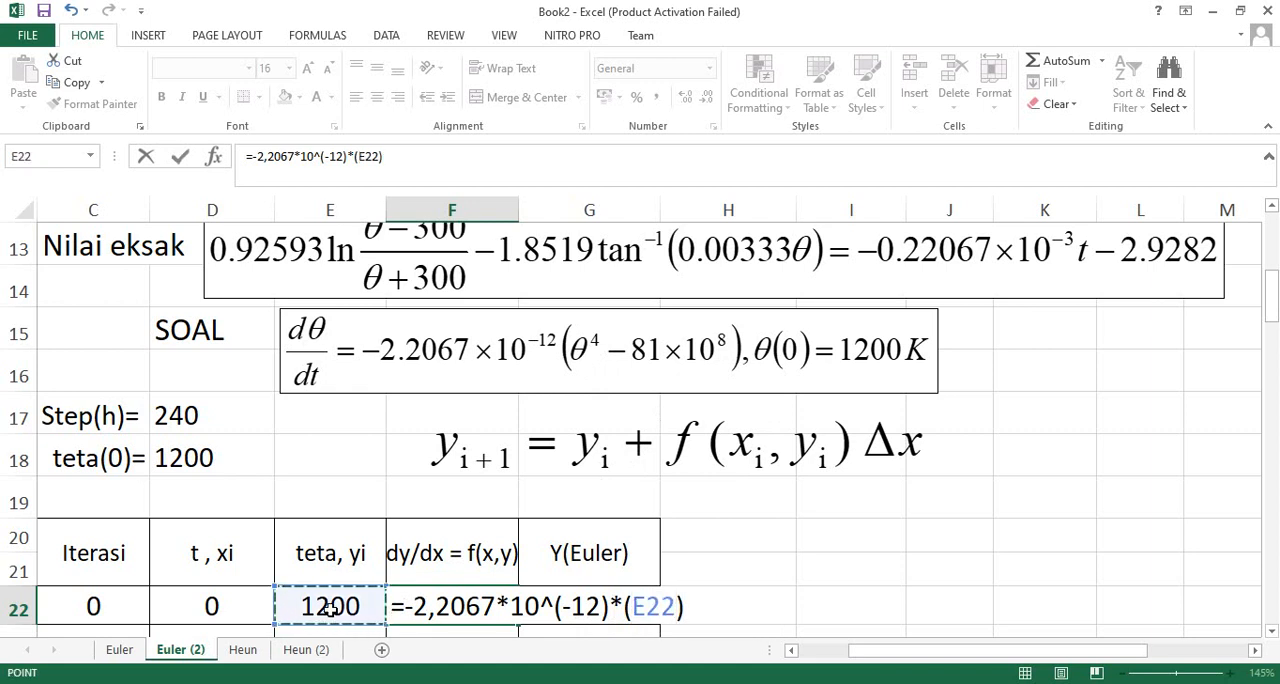
{"action": "type", "text": "^"}
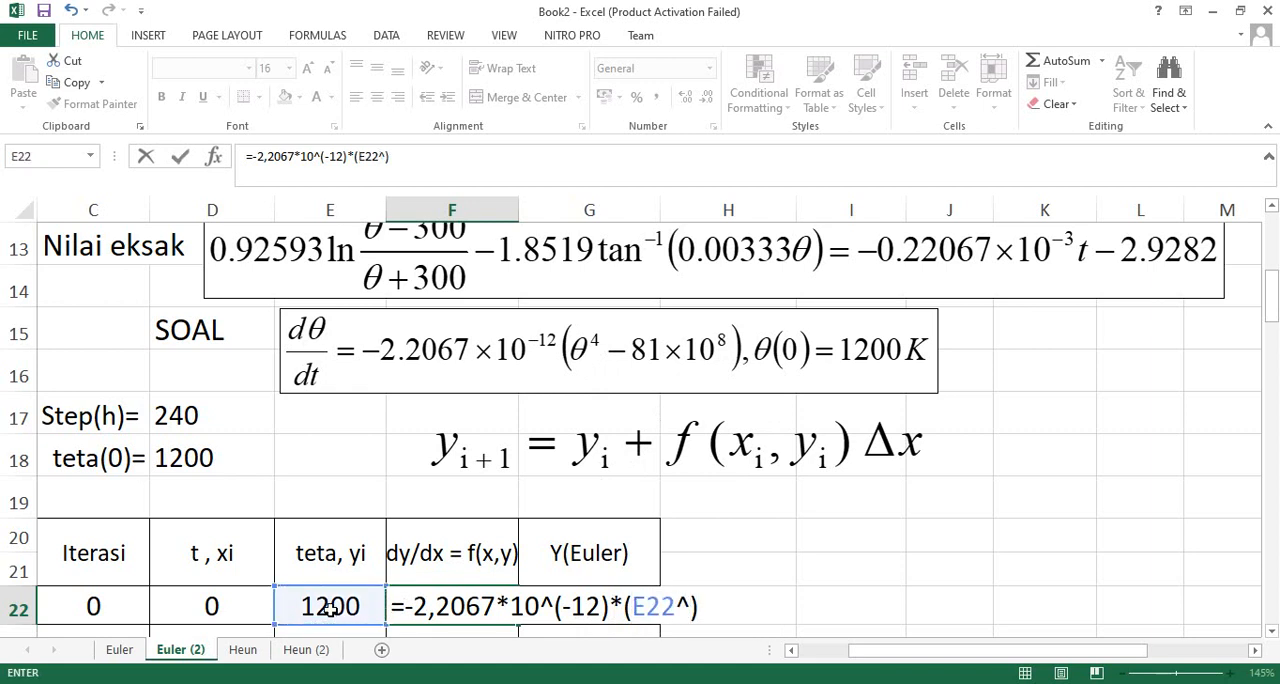
{"action": "type", "text": "4"}
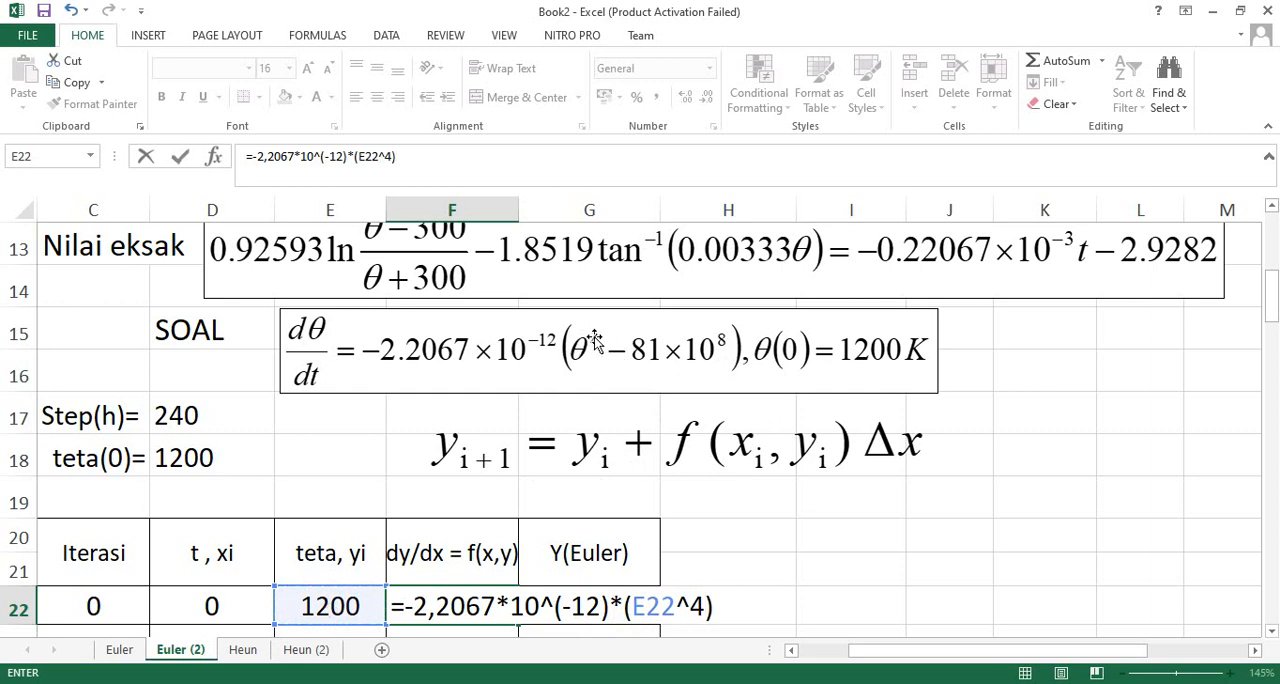
{"action": "type", "text": "-"}
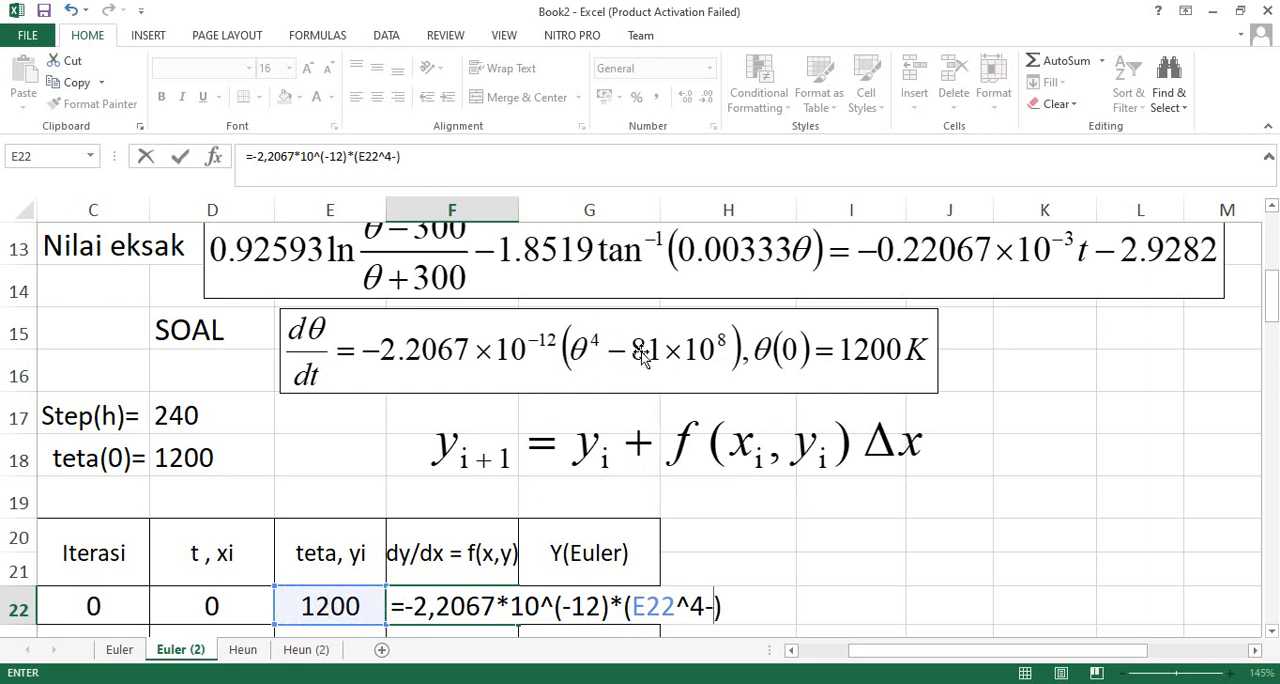
{"action": "type", "text": "81"}
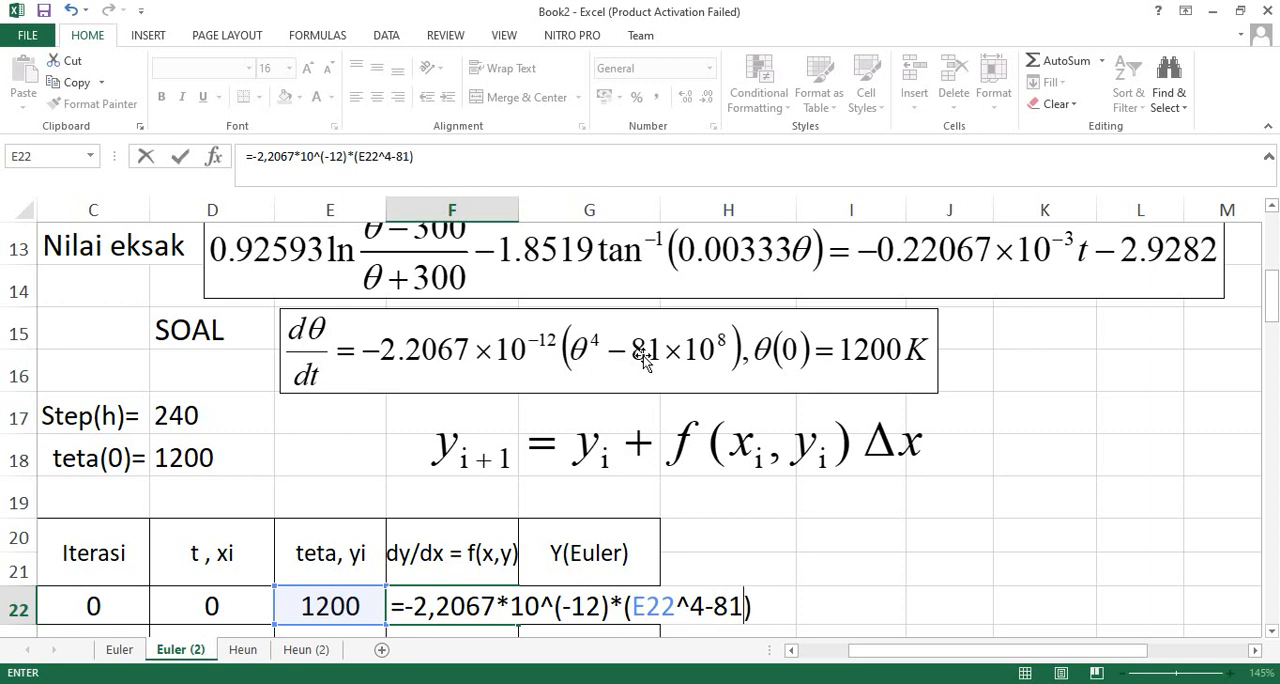
{"action": "type", "text": "*"}
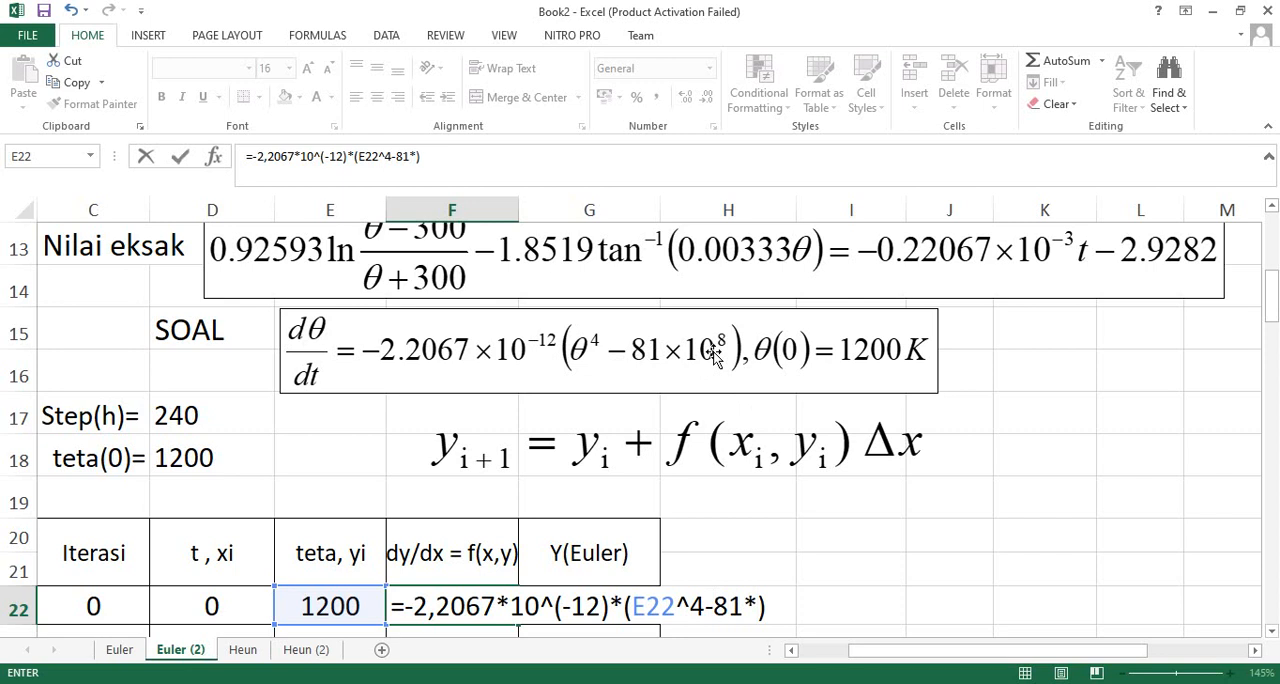
{"action": "type", "text": "10^"}
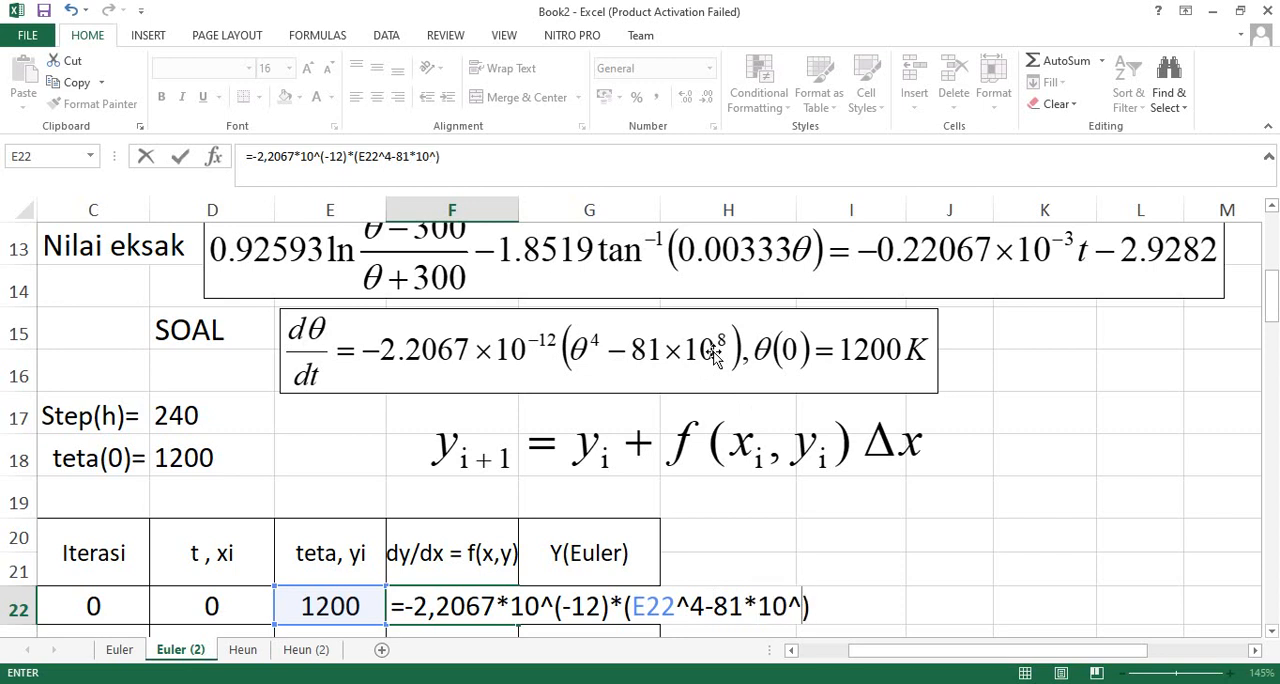
{"action": "type", "text": "8"}
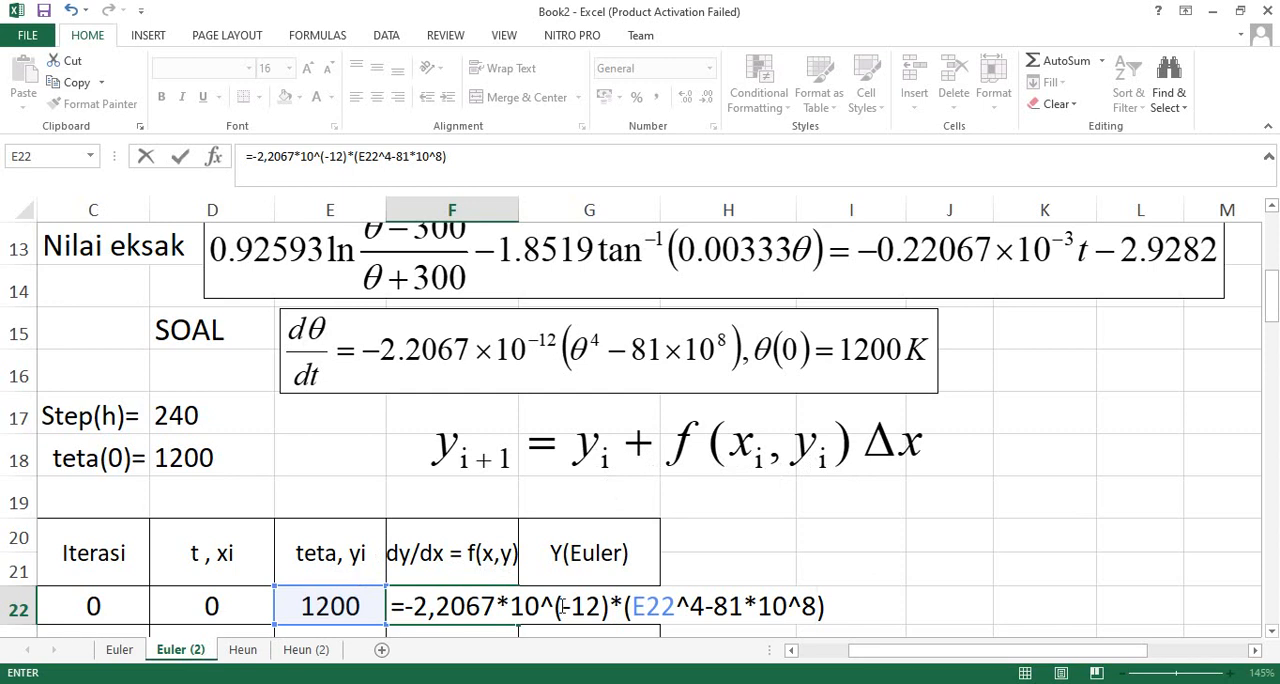
{"action": "key", "text": "Return"}
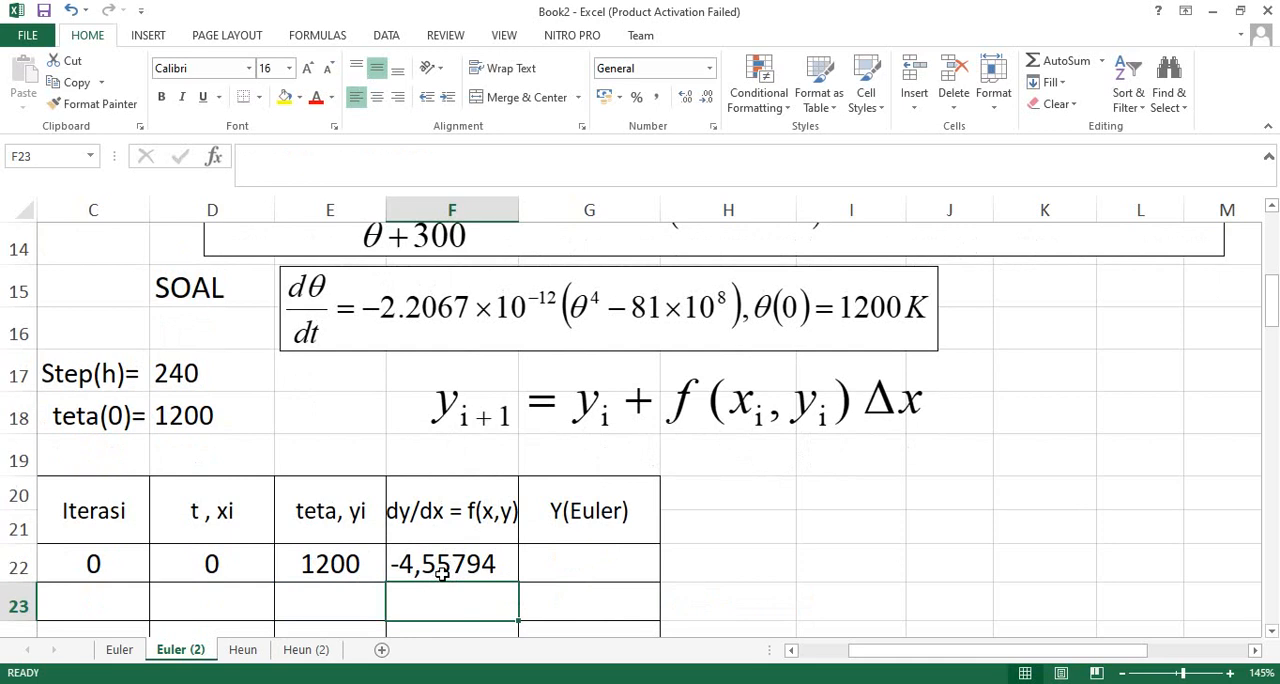
- Enter the first Y(Euler) formula in G22 as =E22+F22*$D$17, with an absolute reference to the step size
{"action": "left_click", "coordinate": [577, 566]}
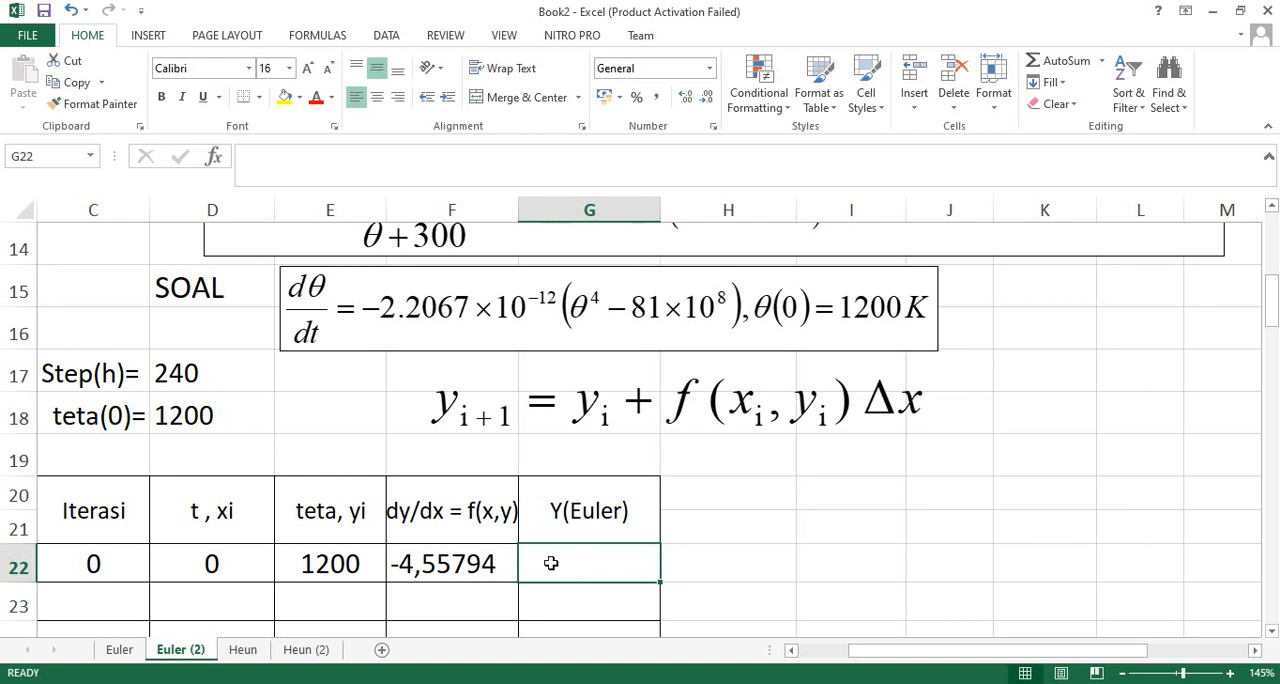
{"action": "type", "text": "="}
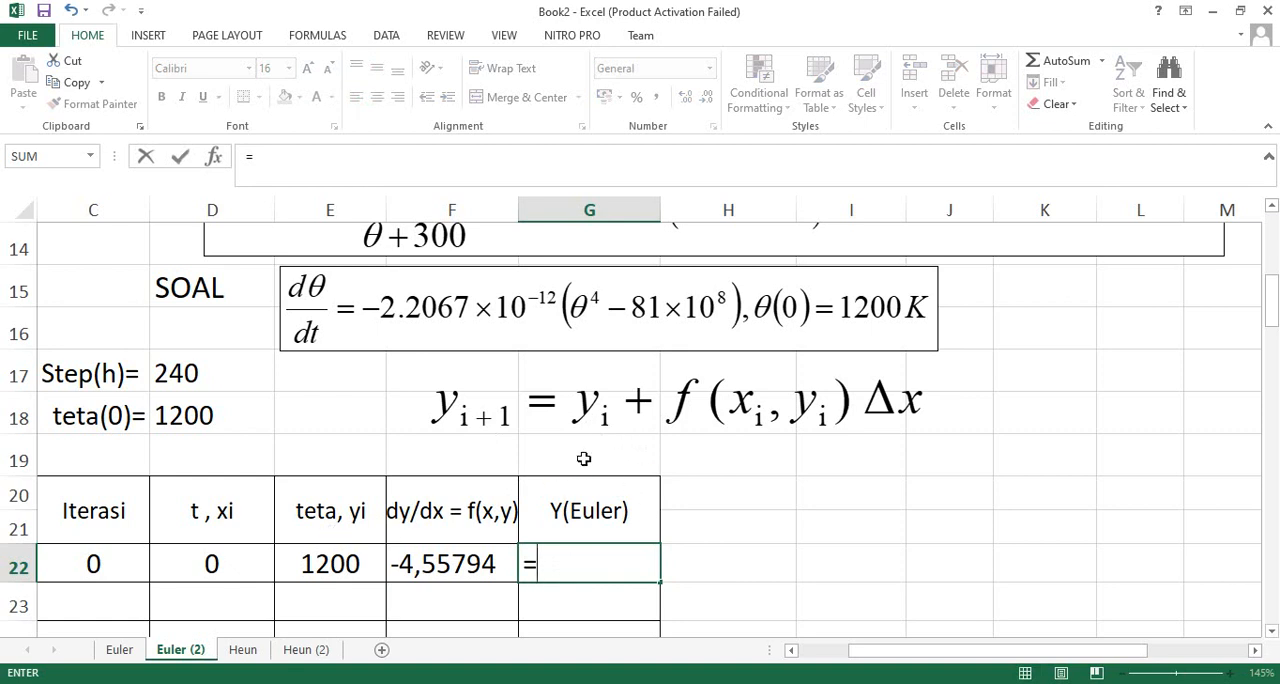
{"action": "left_click", "coordinate": [337, 565]}
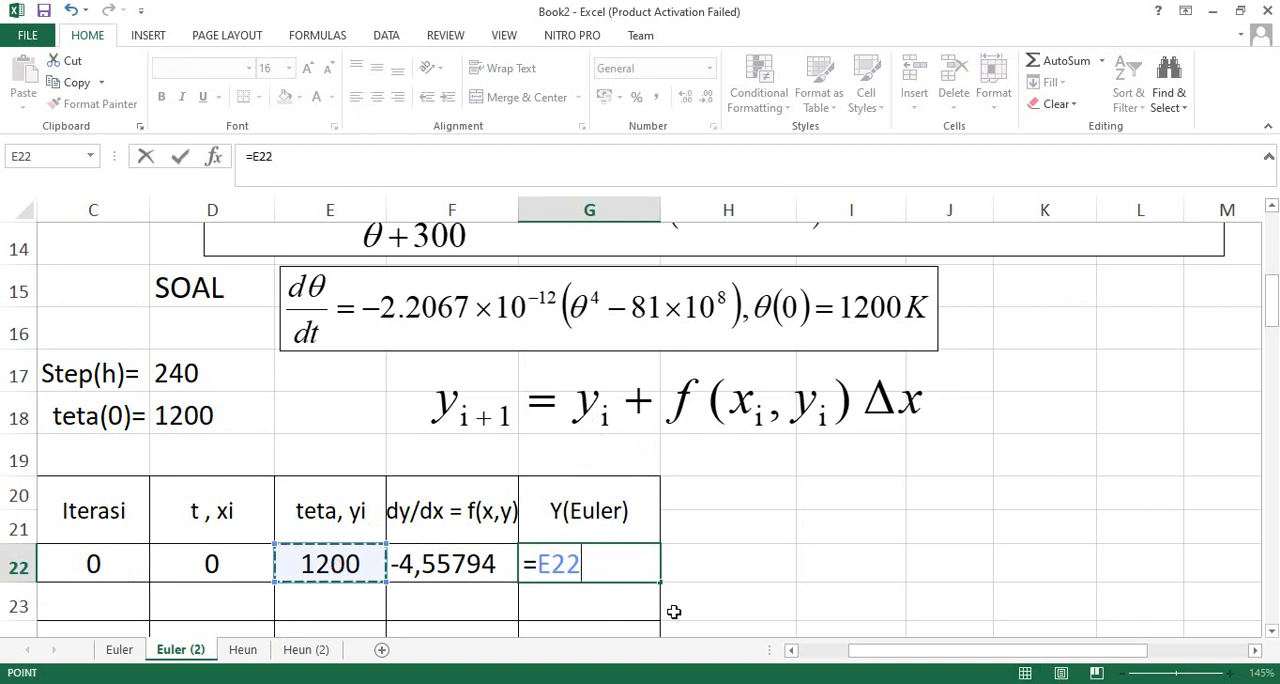
{"action": "type", "text": "+"}
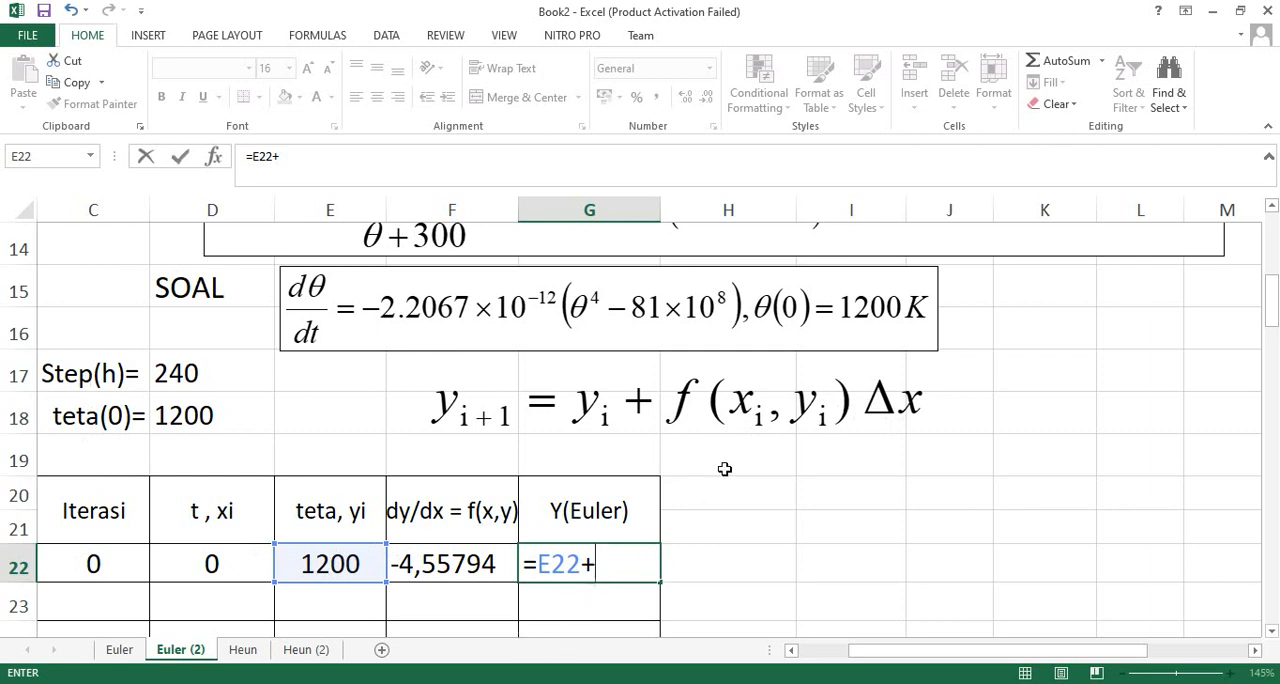
{"action": "left_click", "coordinate": [455, 568]}
{"action": "type", "text": "*"}
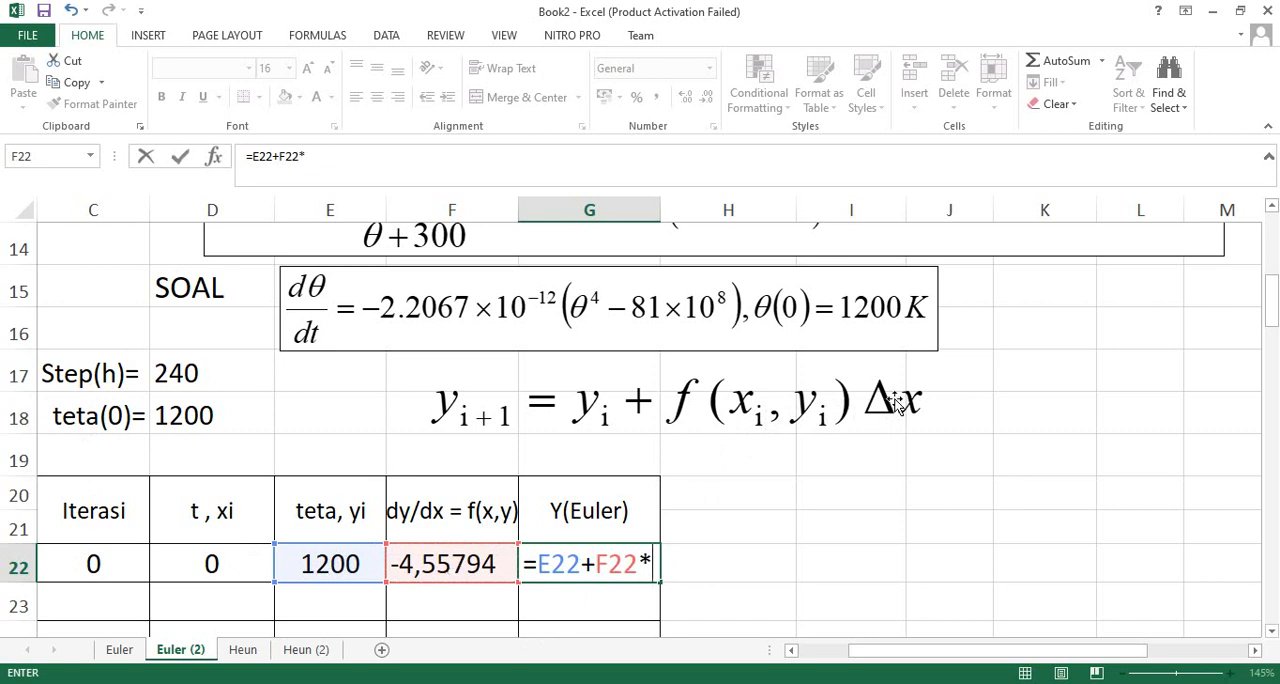
{"action": "left_click", "coordinate": [168, 374]}
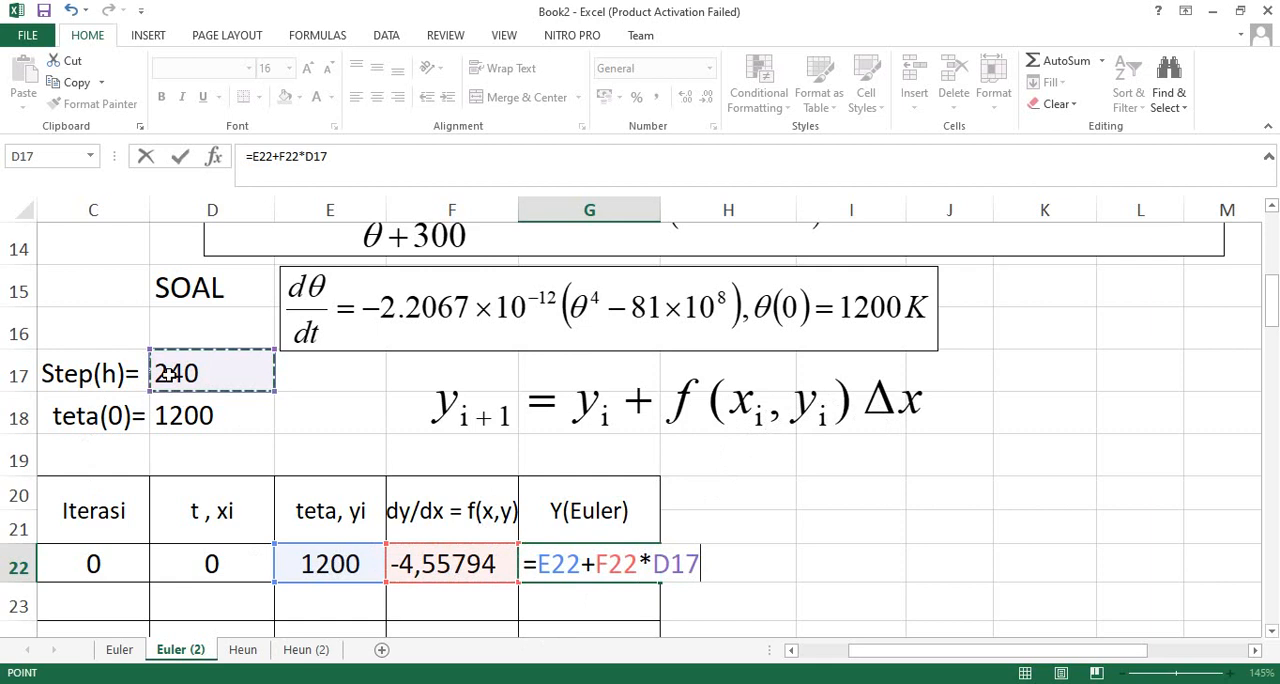
{"action": "key", "text": "F4"}
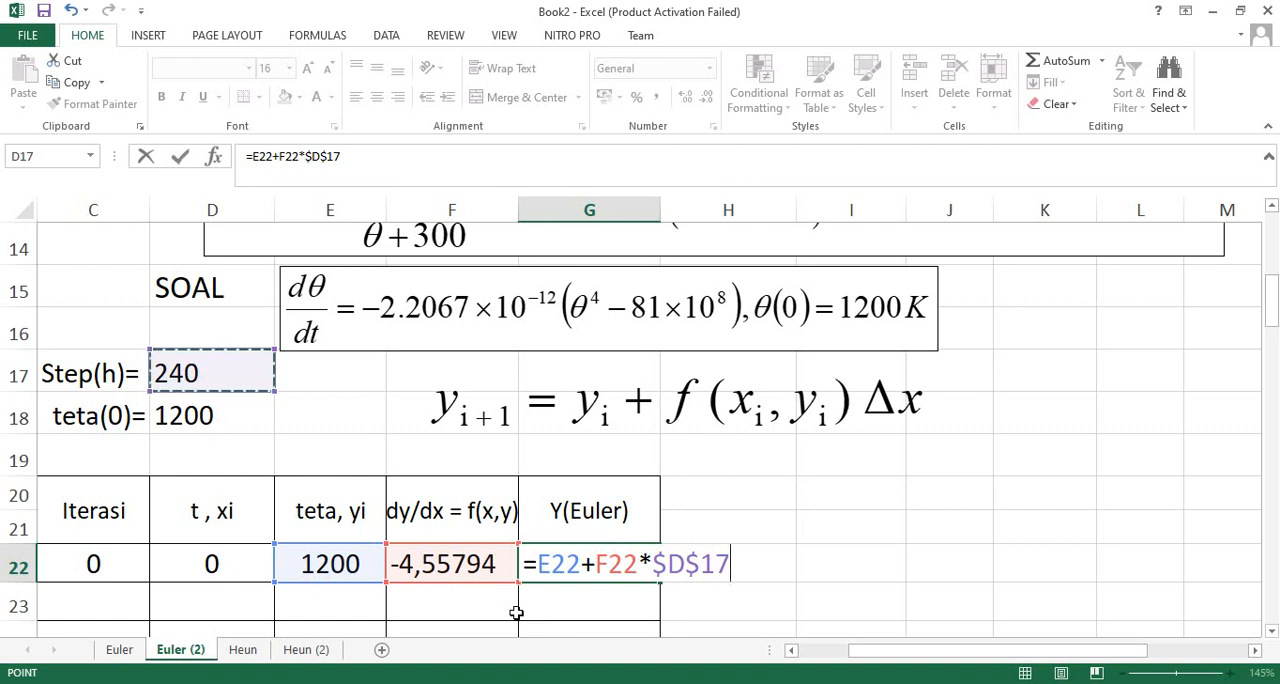
{"action": "key", "text": "Return"}
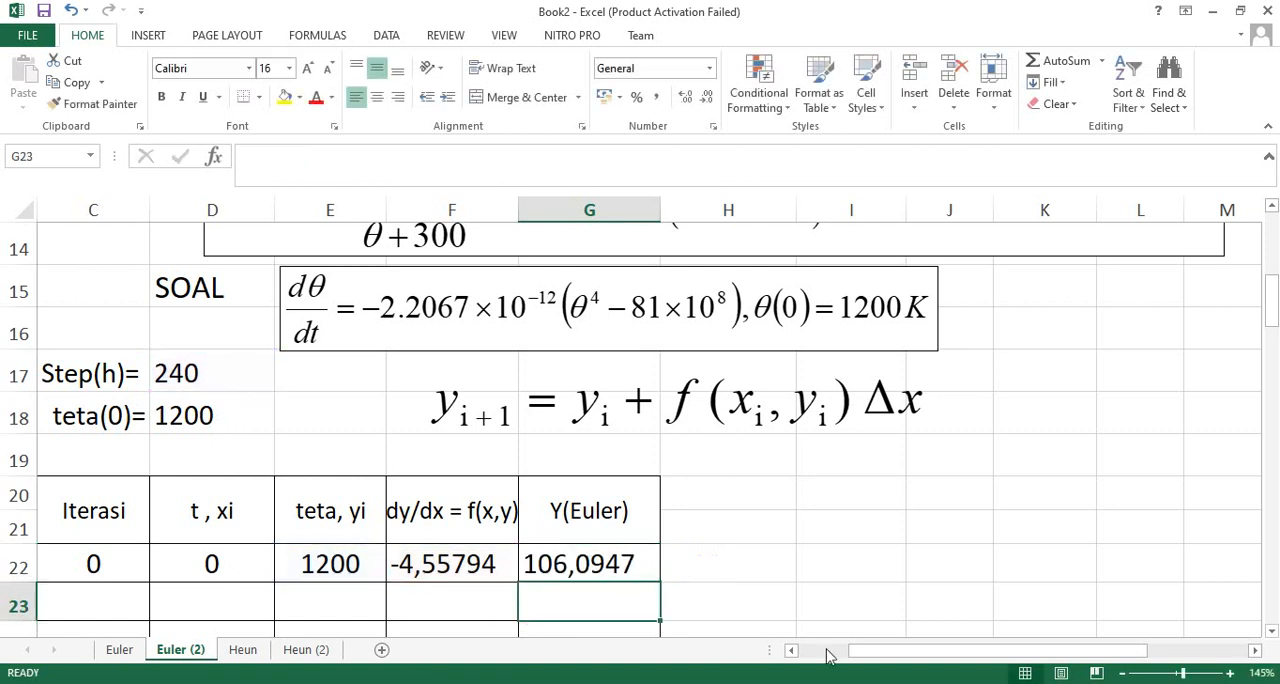
- Compare the Step(h) label with the Δx term of the Euler equation and review the formula in G22
{"action": "left_click_drag", "start_coordinate": [871, 651], "coordinate": [823, 651]}
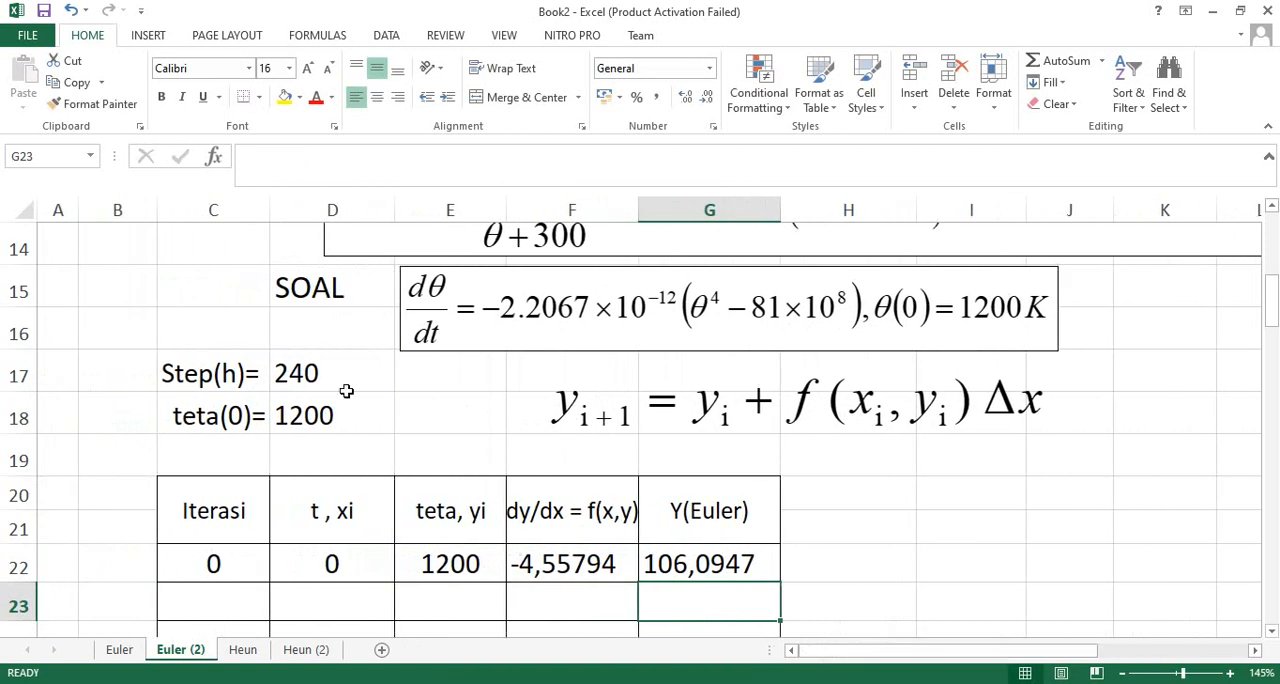
{"action": "double_click", "coordinate": [218, 380]}
{"action": "left_click_drag", "start_coordinate": [244, 380], "coordinate": [152, 360]}
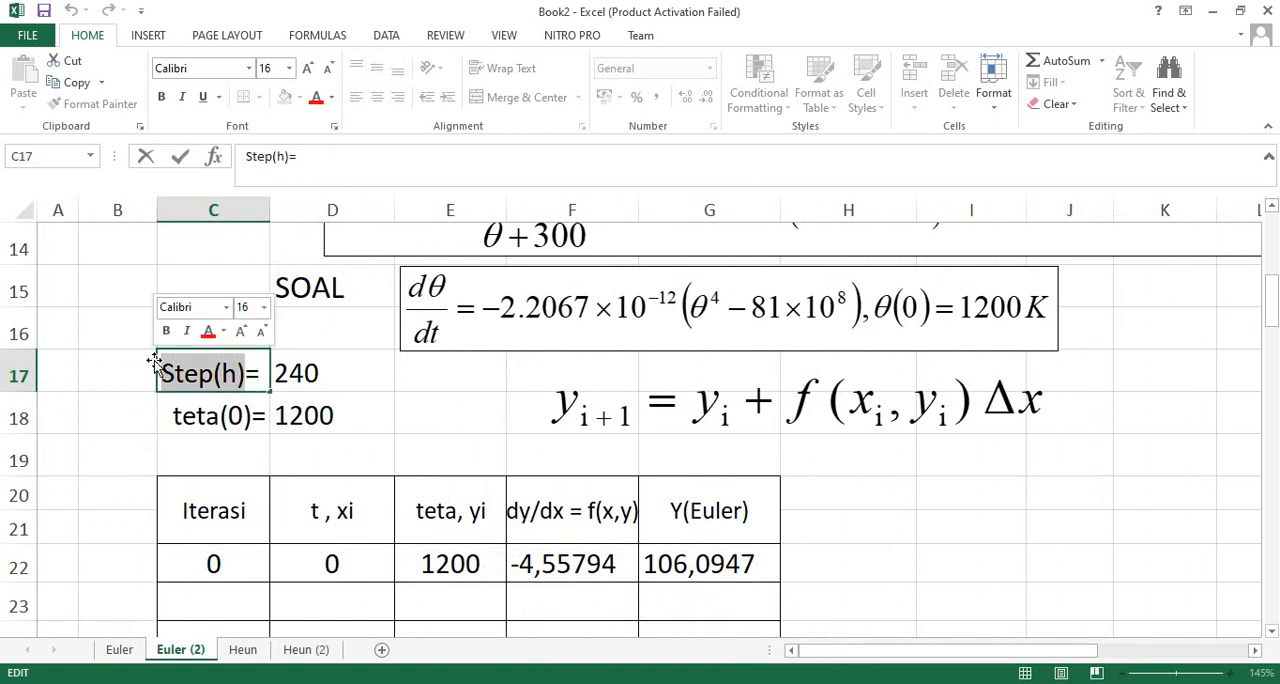
{"action": "left_click", "coordinate": [1022, 414]}
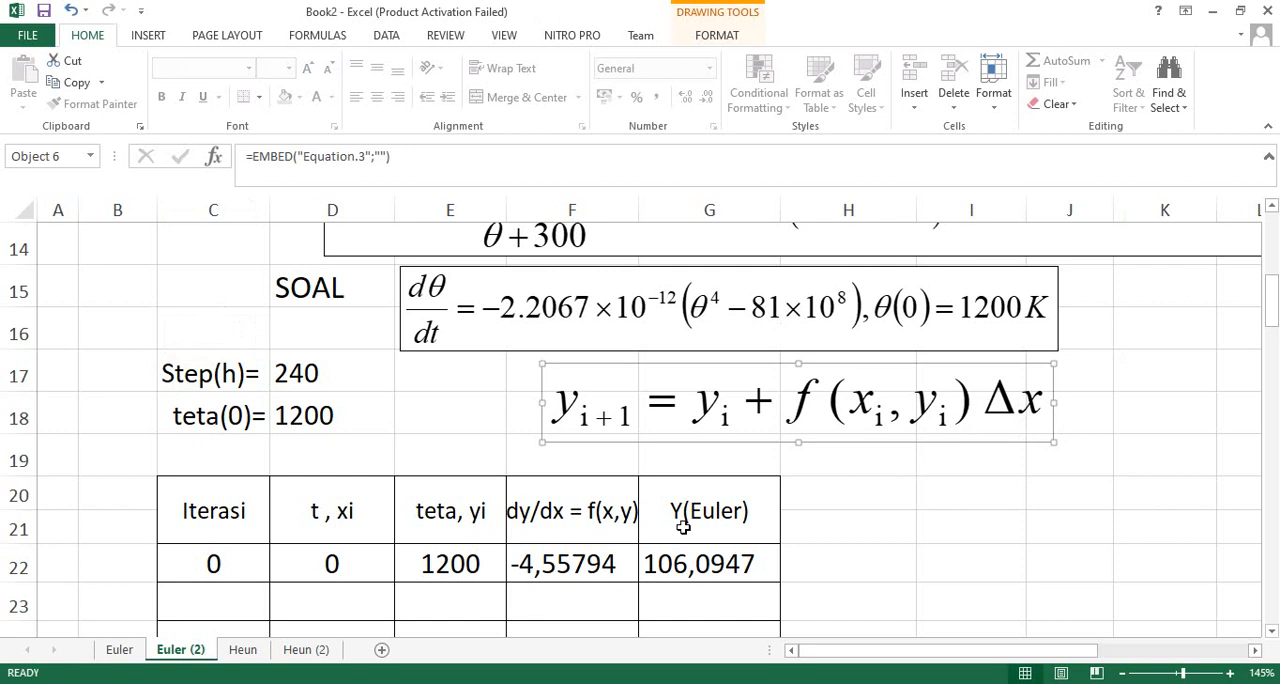
{"action": "left_click", "coordinate": [207, 382]}
{"action": "double_click", "coordinate": [215, 374]}
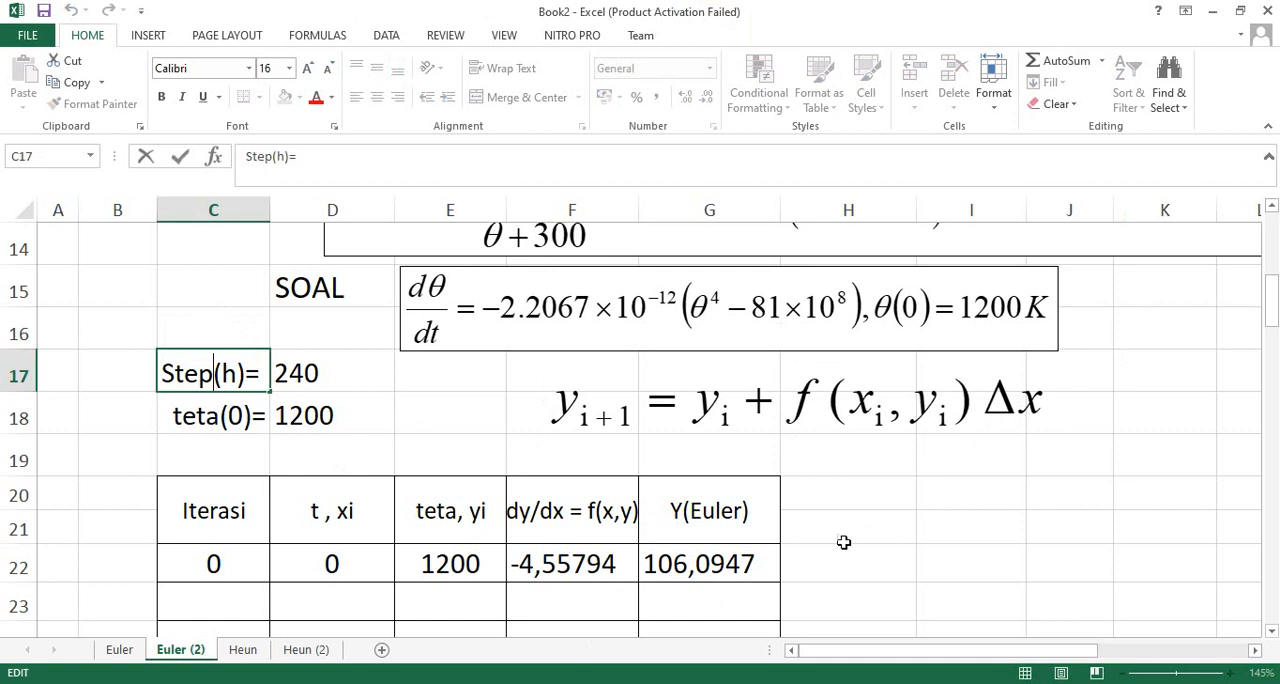
{"action": "left_click", "coordinate": [744, 571]}
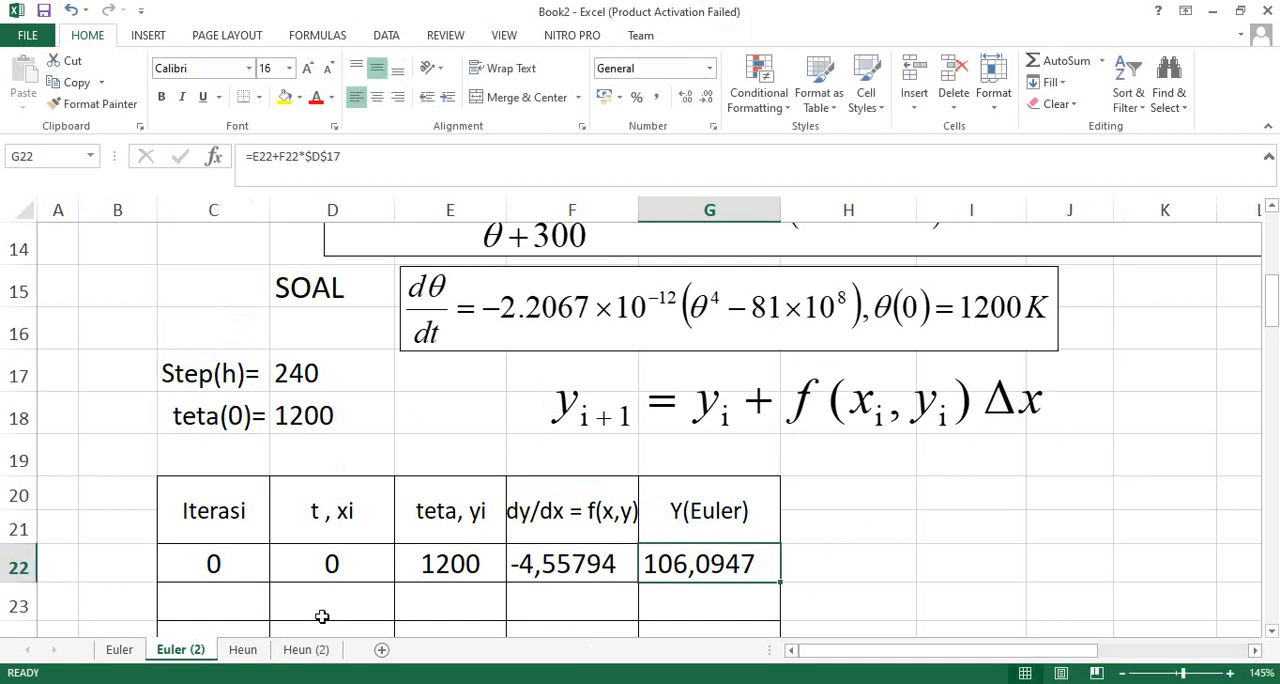
- Enter iteration number 1 in C23, below iteration 0
{"action": "left_click", "coordinate": [230, 599]}
{"action": "type", "text": "1"}
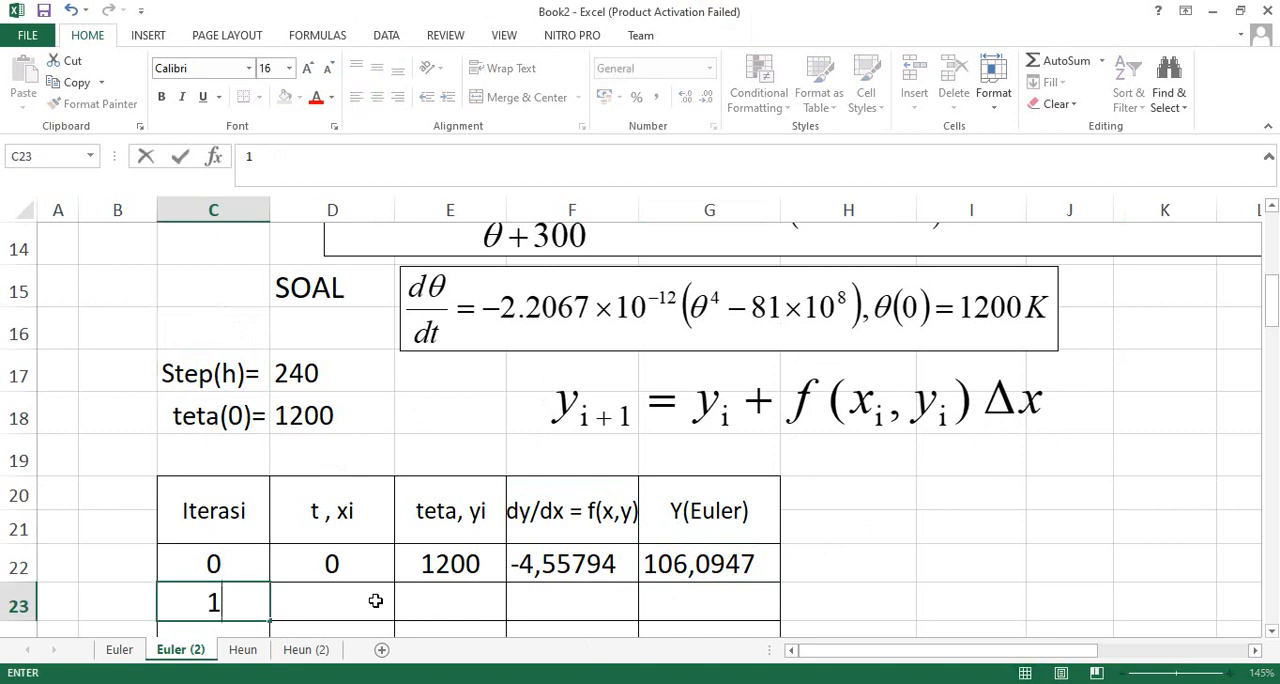
{"action": "left_click", "coordinate": [1272, 628]}
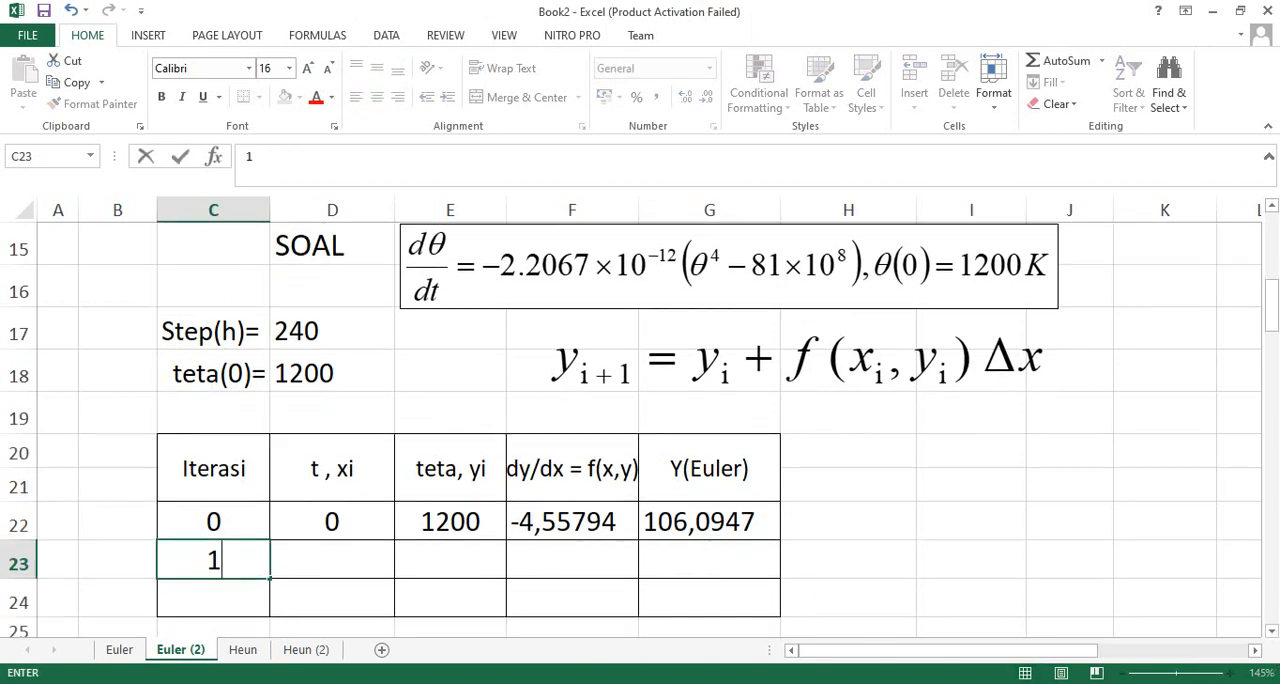
- Enter the formula =D22+$D$17 in D23 to advance t by the fixed step size
{"action": "left_click", "coordinate": [320, 574]}
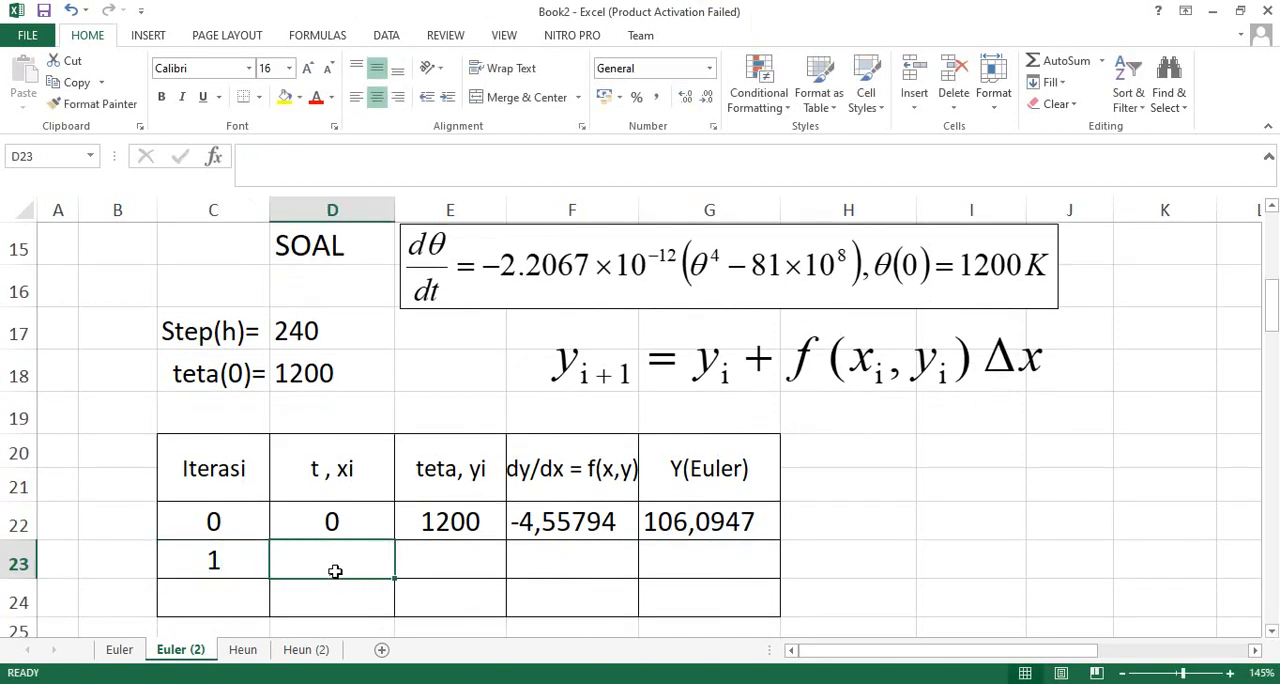
{"action": "type", "text": "="}
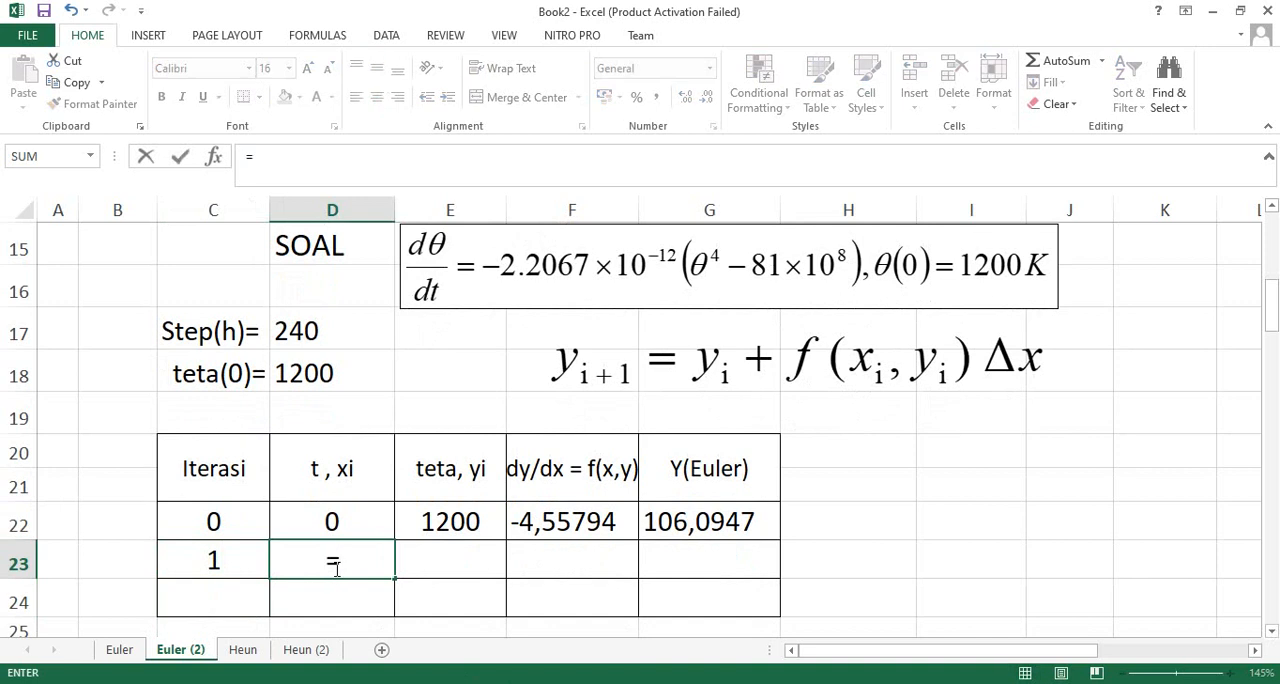
{"action": "left_click", "coordinate": [335, 521]}
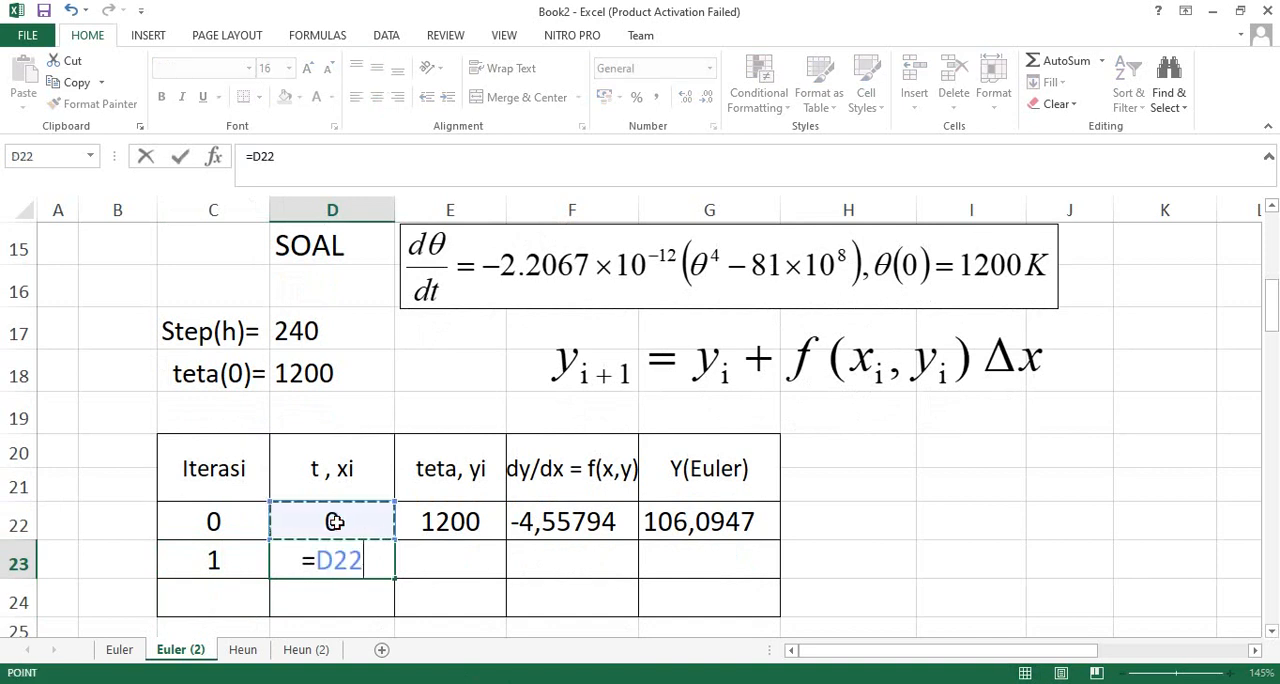
{"action": "type", "text": "+"}
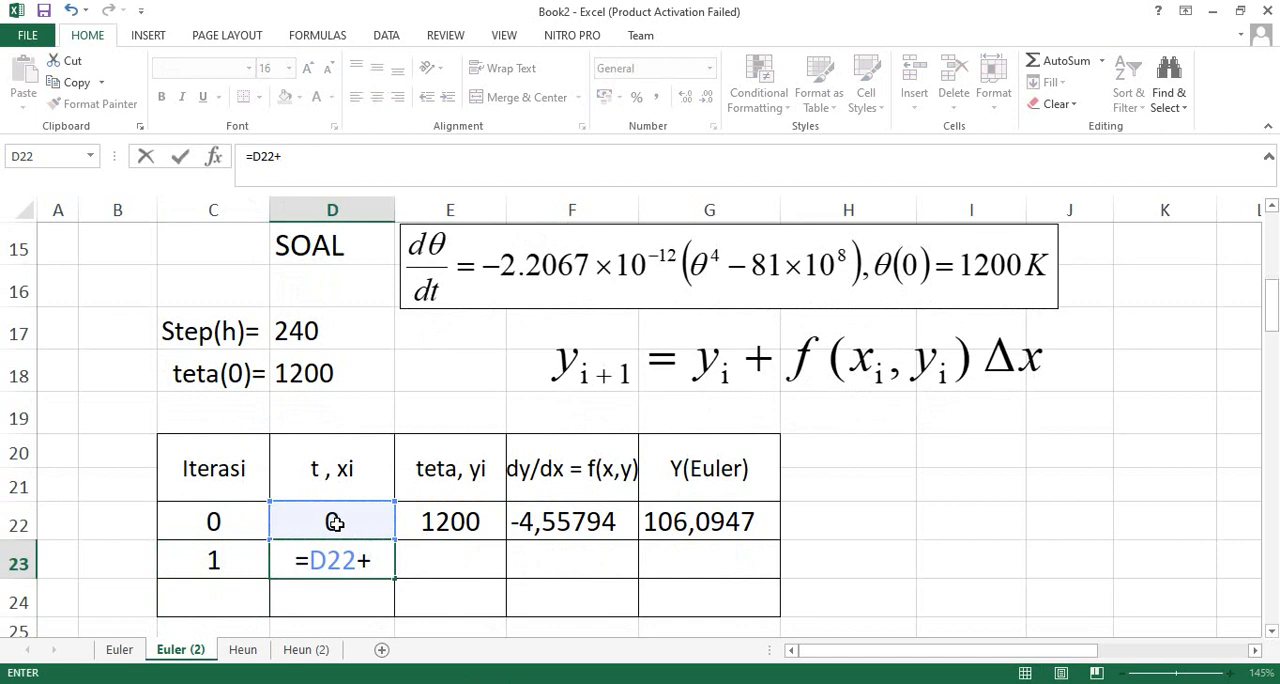
{"action": "left_click", "coordinate": [299, 333]}
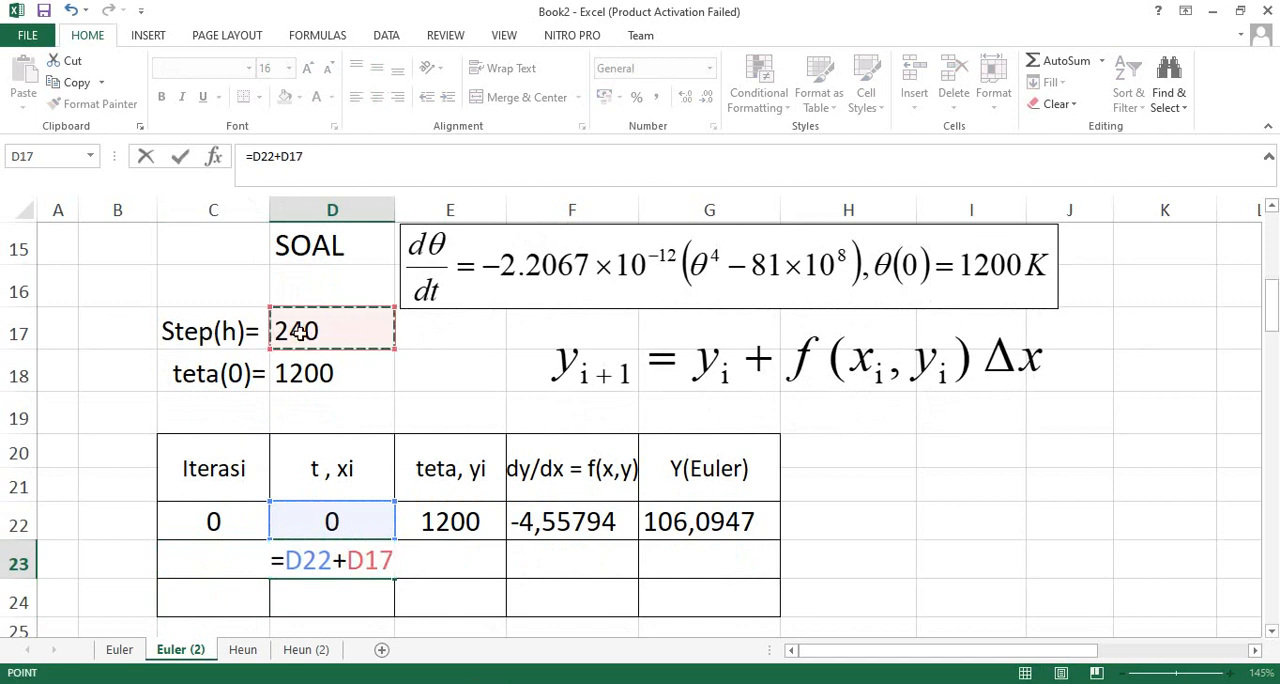
{"action": "key", "text": "F4"}
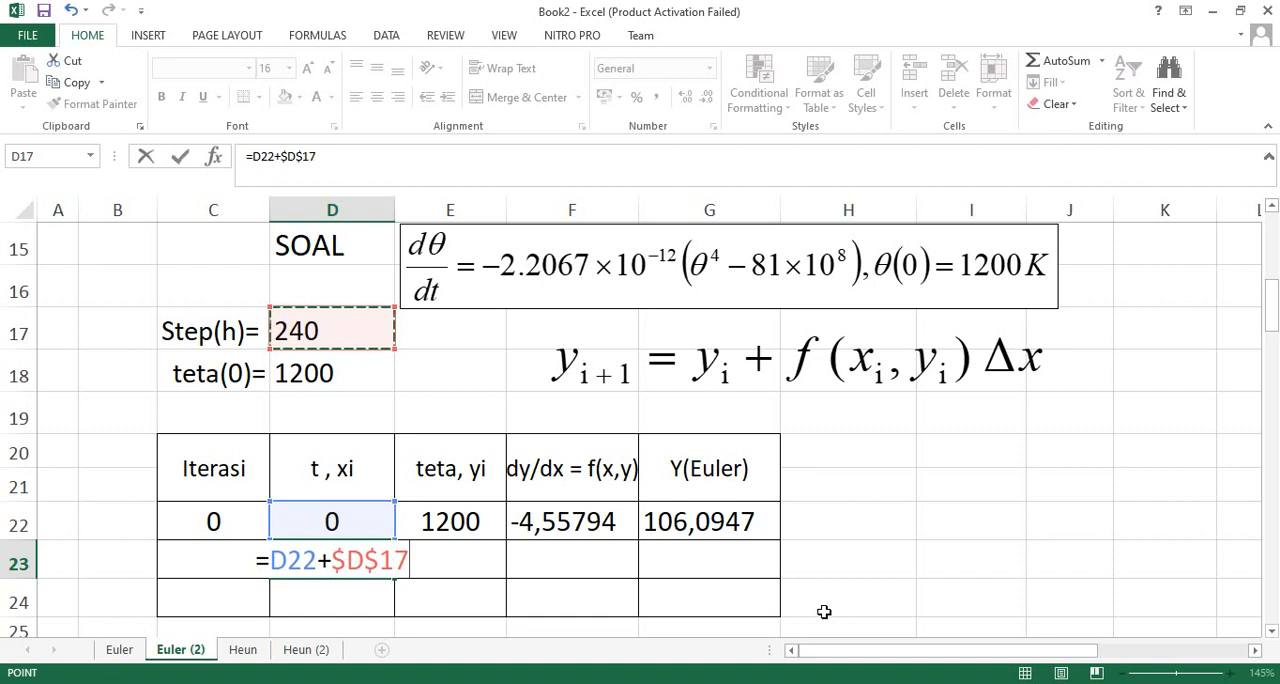
{"action": "key", "text": "Return"}
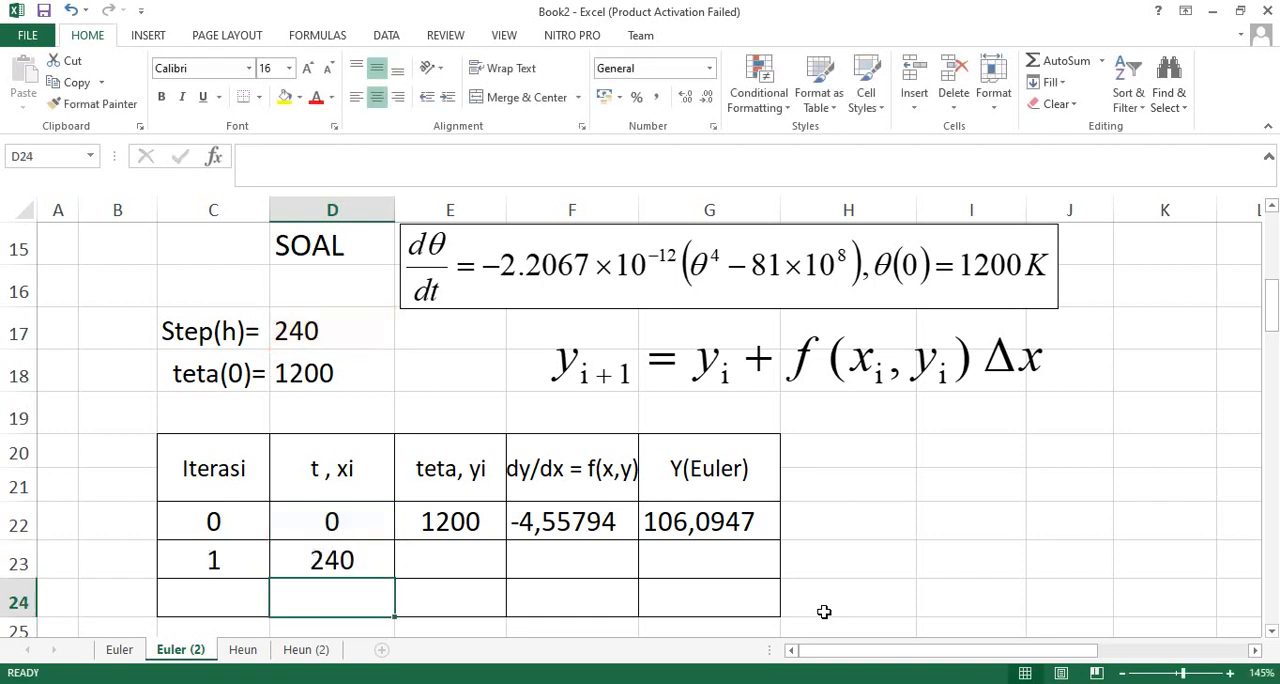
- Try to fill the teta, dy/dx and Y(Euler) formulas from E22:G22 down into row 23
{"action": "left_click", "coordinate": [424, 550]}
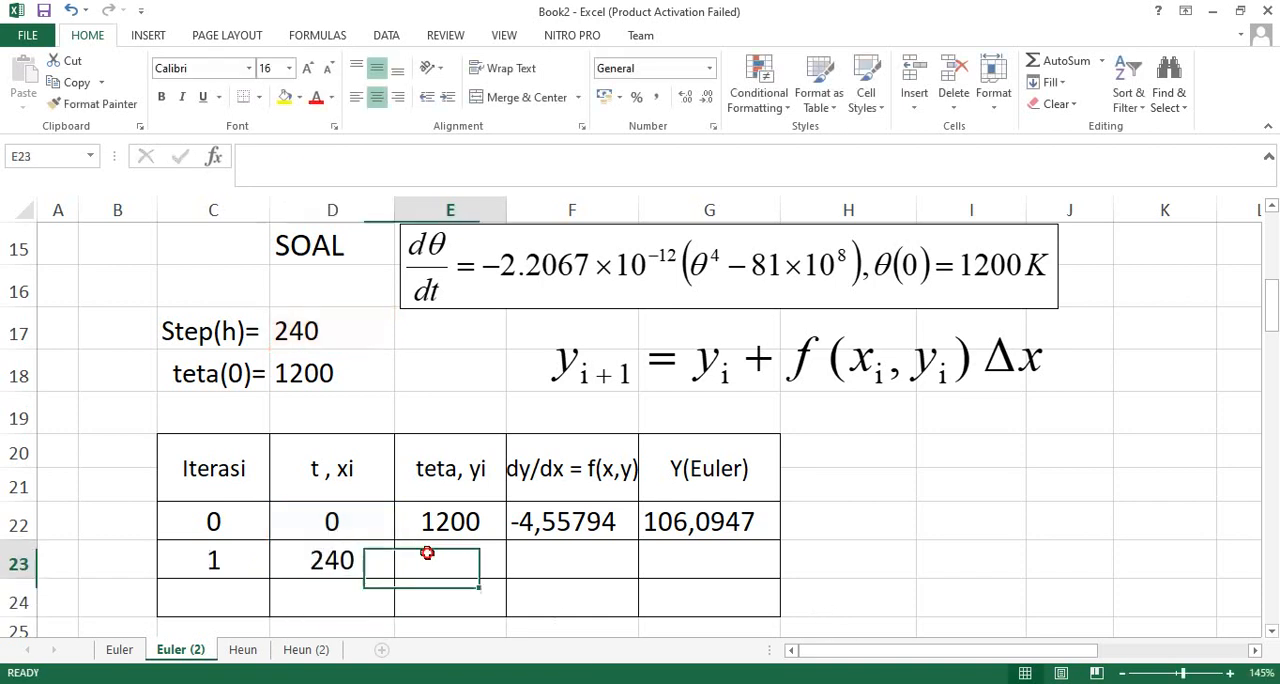
{"action": "left_click", "coordinate": [350, 558]}
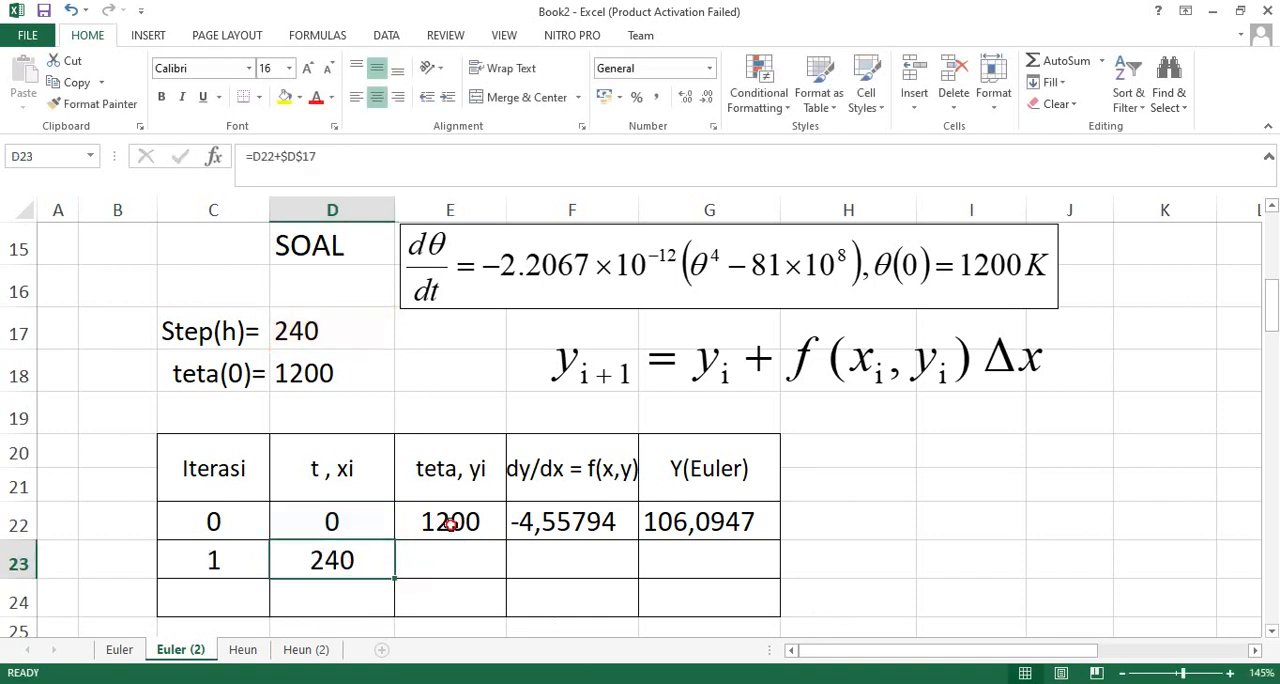
{"action": "left_click", "coordinate": [491, 526]}
{"action": "left_click_drag", "start_coordinate": [491, 526], "coordinate": [745, 527]}
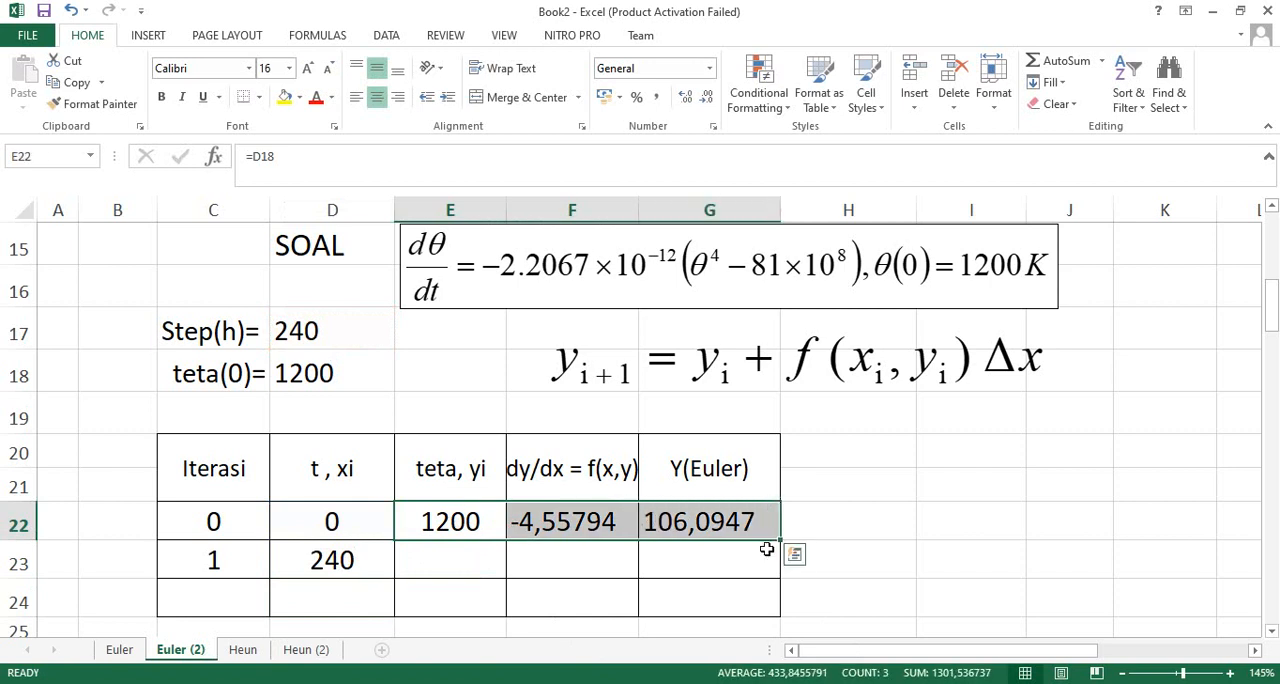
{"action": "left_click_drag", "start_coordinate": [466, 524], "coordinate": [706, 527]}
{"action": "left_click_drag", "start_coordinate": [780, 540], "coordinate": [780, 577]}
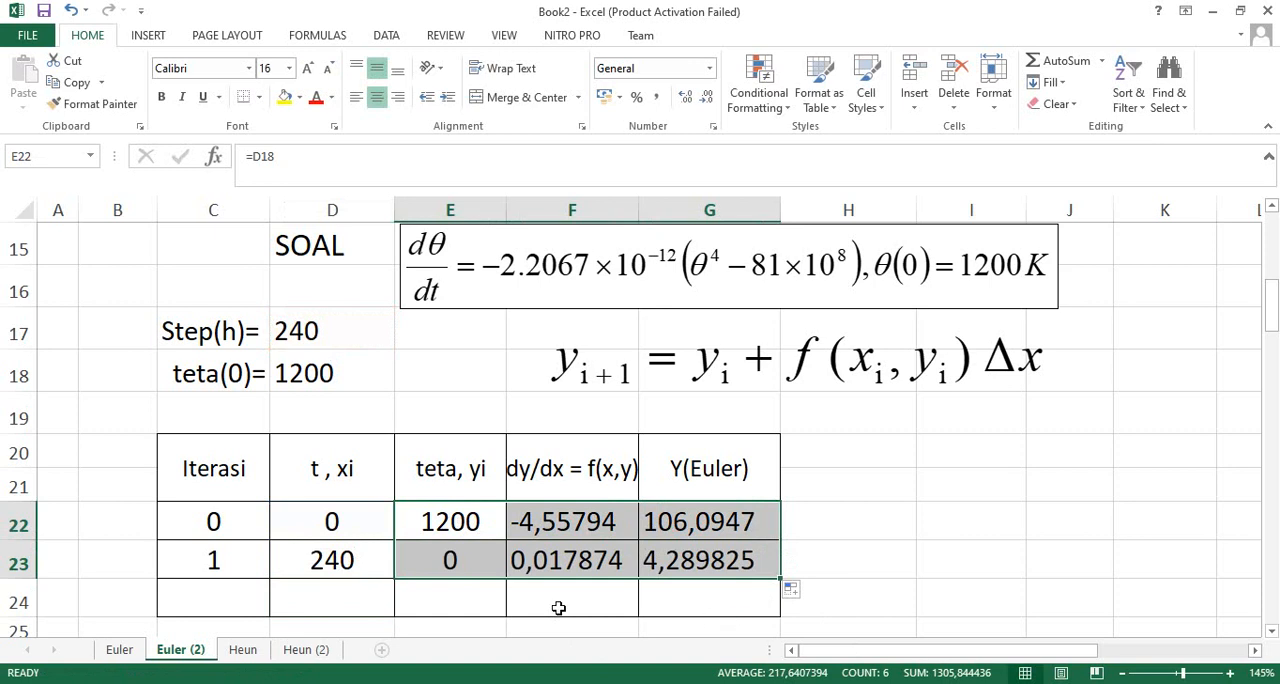
- Inspect the reference that filling down from E22 puts in E23, and undo the fills into row 23
{"action": "left_click", "coordinate": [461, 530]}
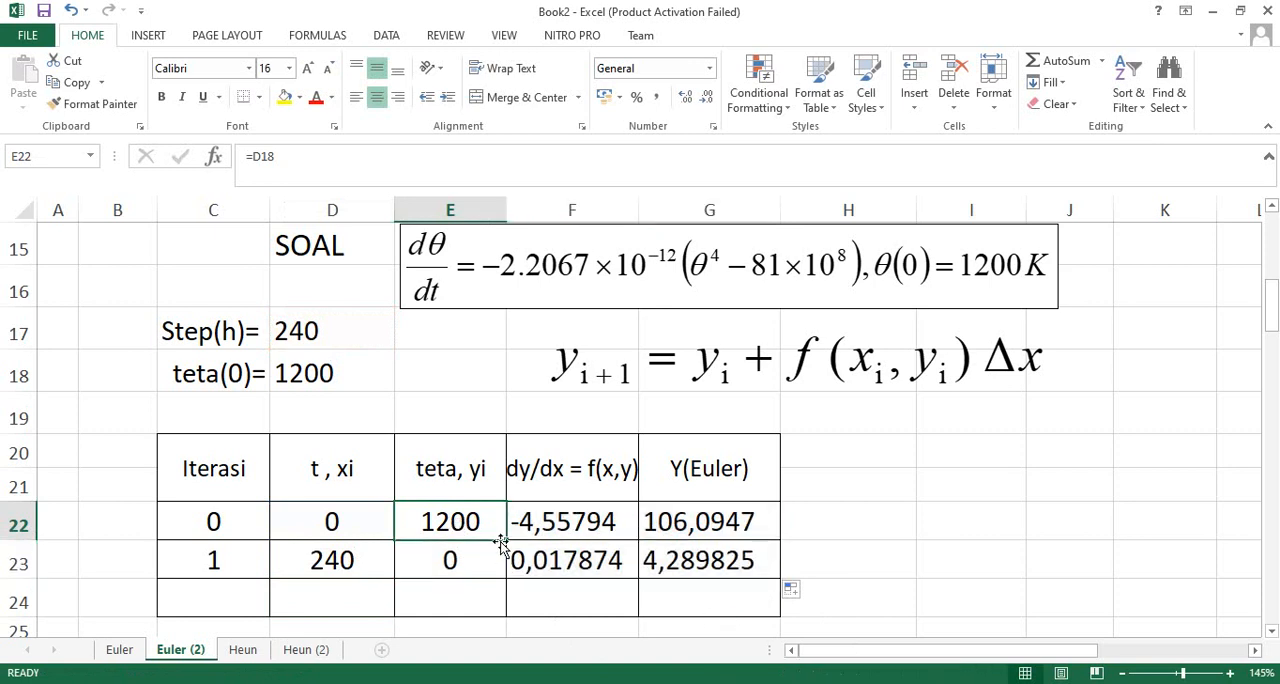
{"action": "left_click_drag", "start_coordinate": [504, 540], "coordinate": [503, 572]}
{"action": "double_click", "coordinate": [450, 562]}
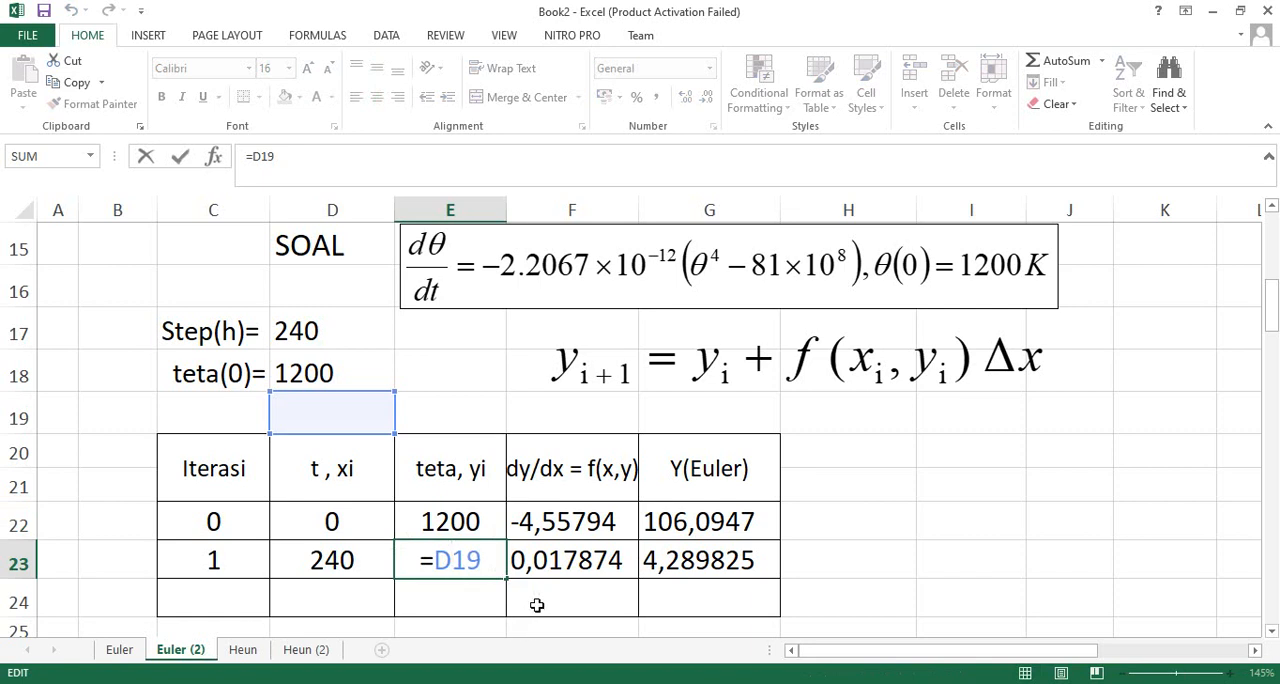
{"action": "key", "text": "Escape"}
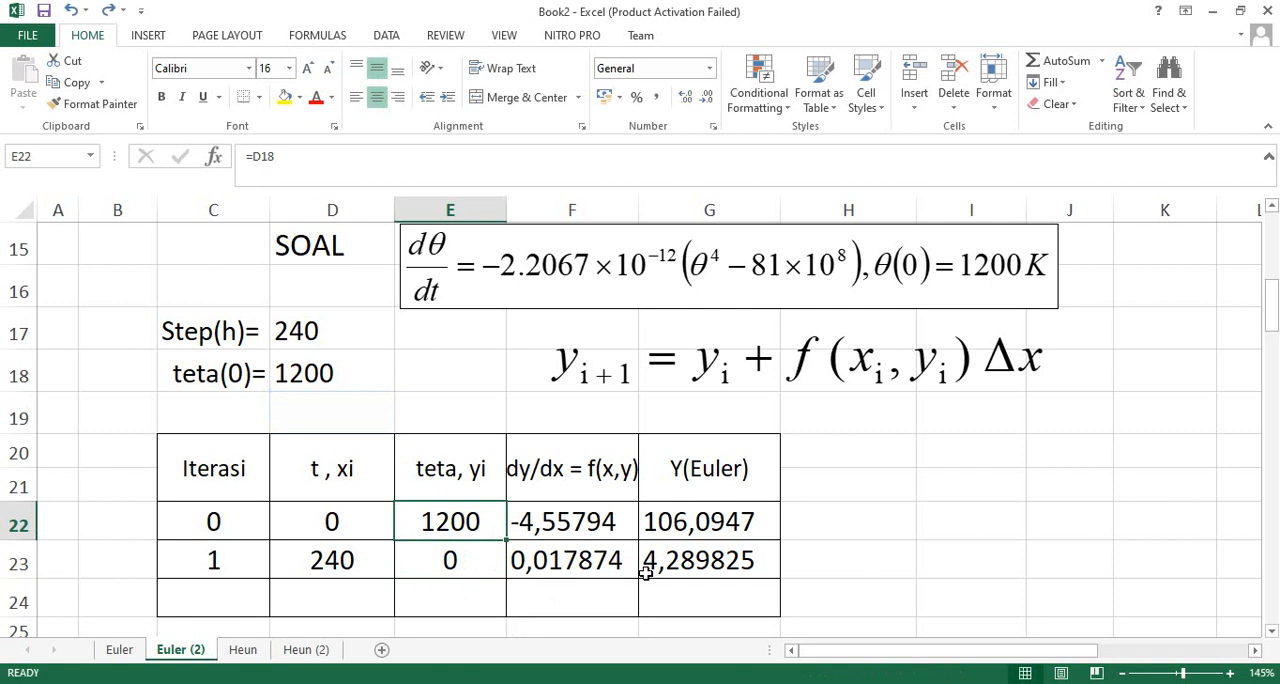
{"action": "key", "text": "ctrl+z"}
- Link the teta value in E23 to the previous Euler result with =G22, and check the D23 and E23 formulas
{"action": "left_click", "coordinate": [443, 556]}
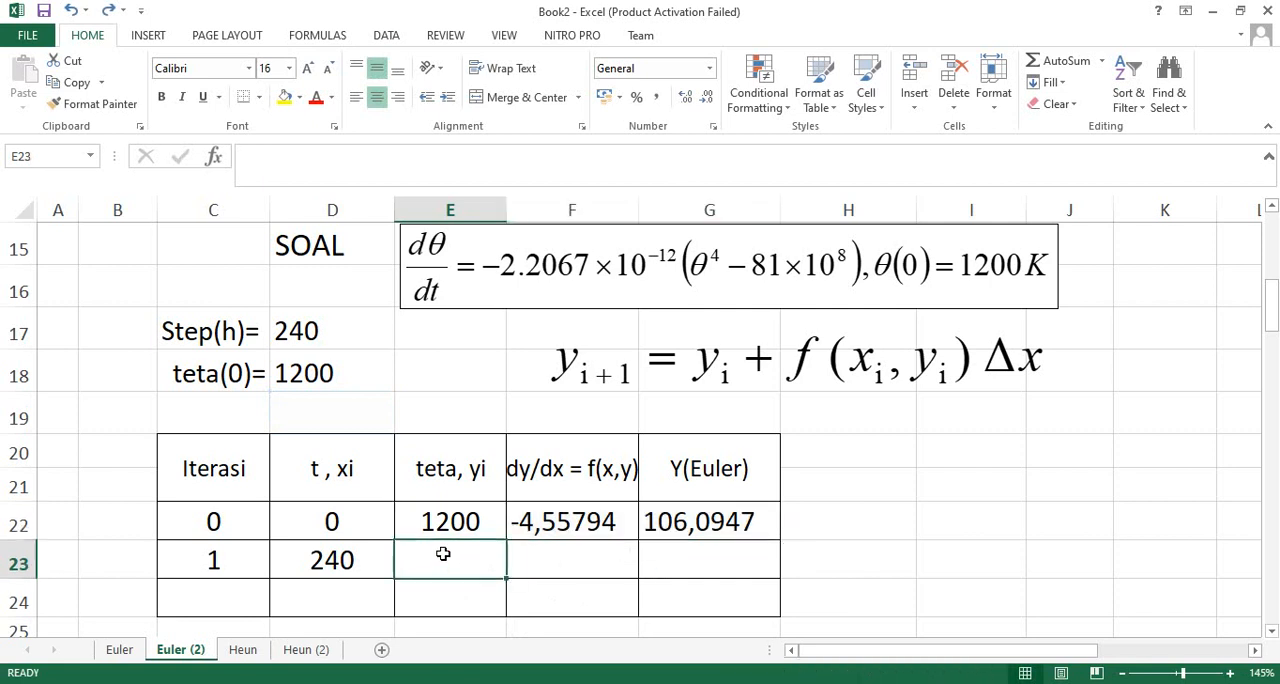
{"action": "type", "text": "="}
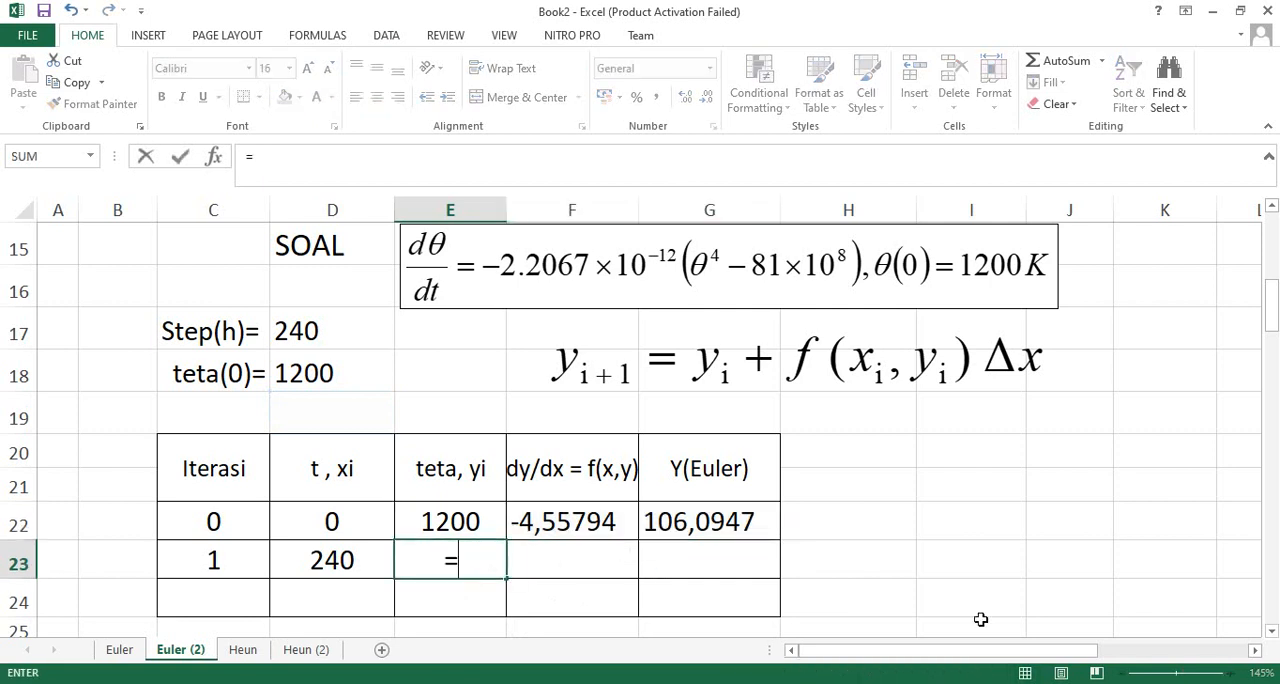
{"action": "left_click", "coordinate": [703, 521]}
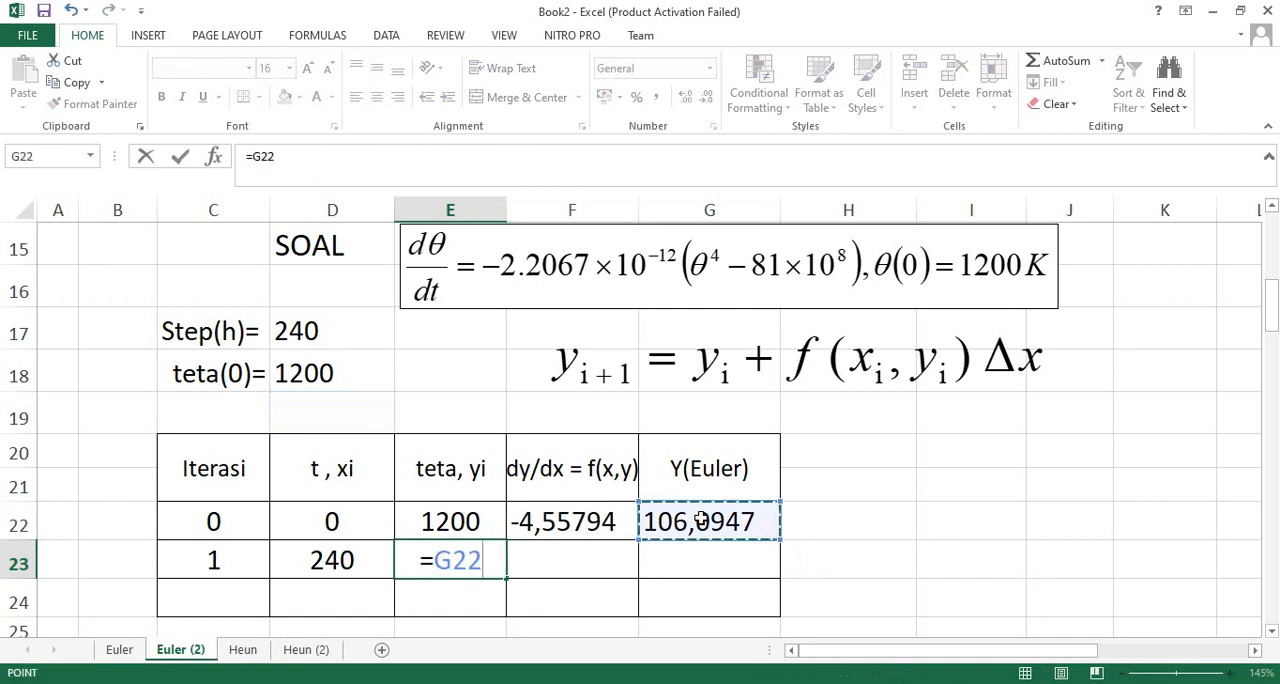
{"action": "key", "text": "Return"}
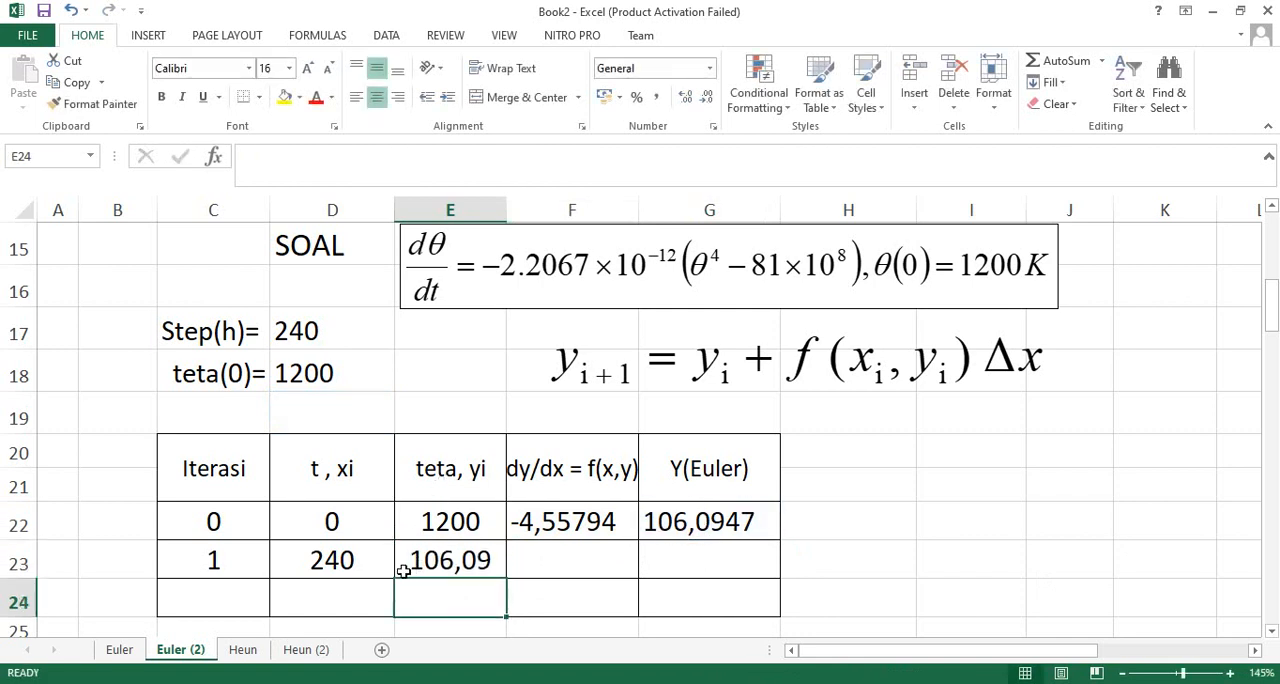
{"action": "left_click", "coordinate": [329, 560]}
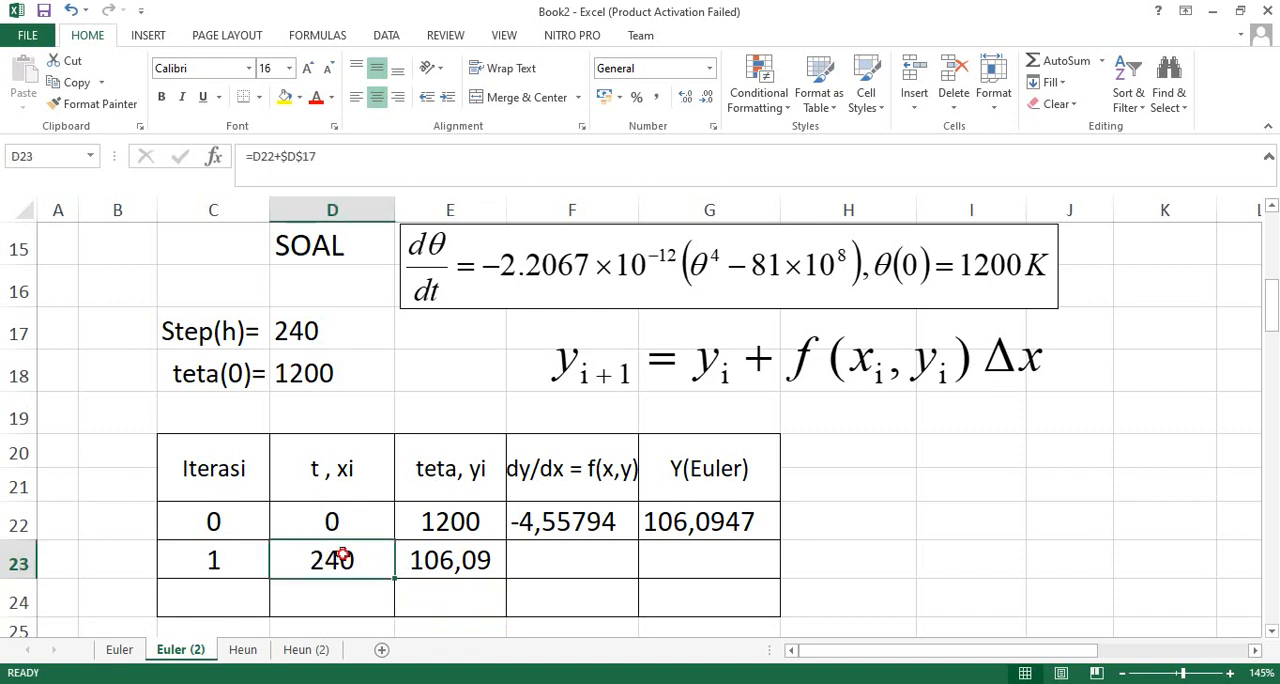
{"action": "left_click", "coordinate": [437, 563]}
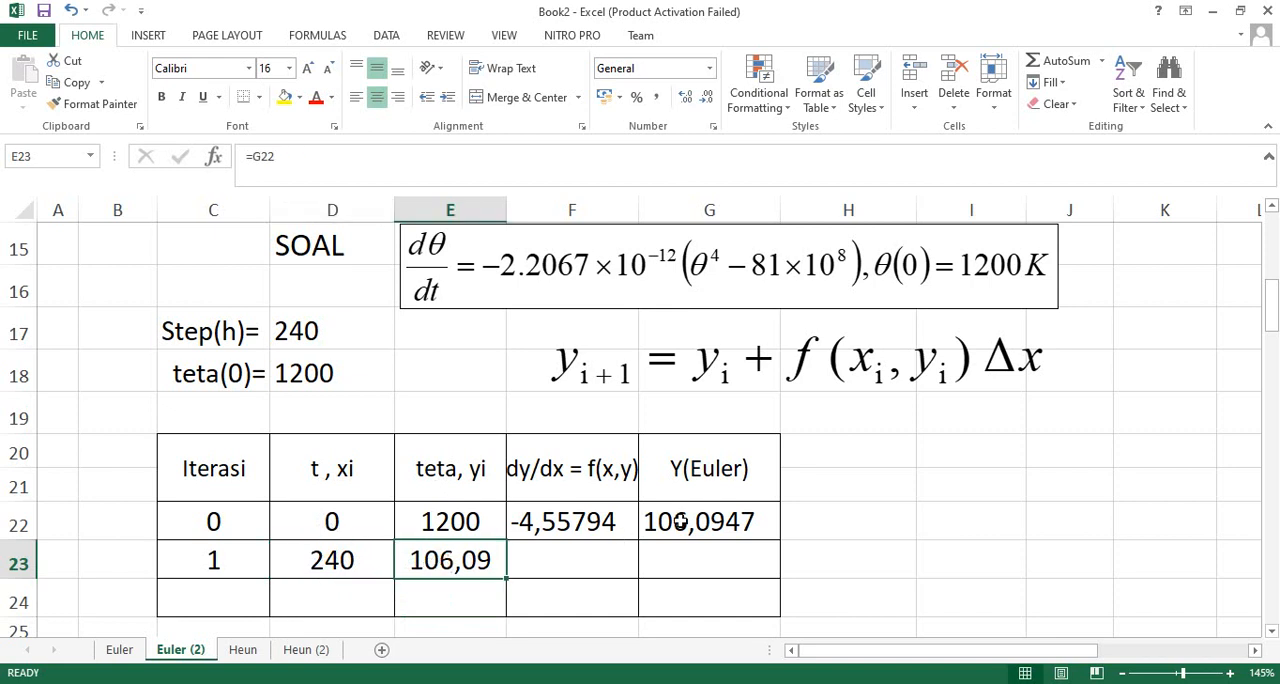
{"action": "double_click", "coordinate": [432, 561]}
{"action": "left_click", "coordinate": [706, 527]}
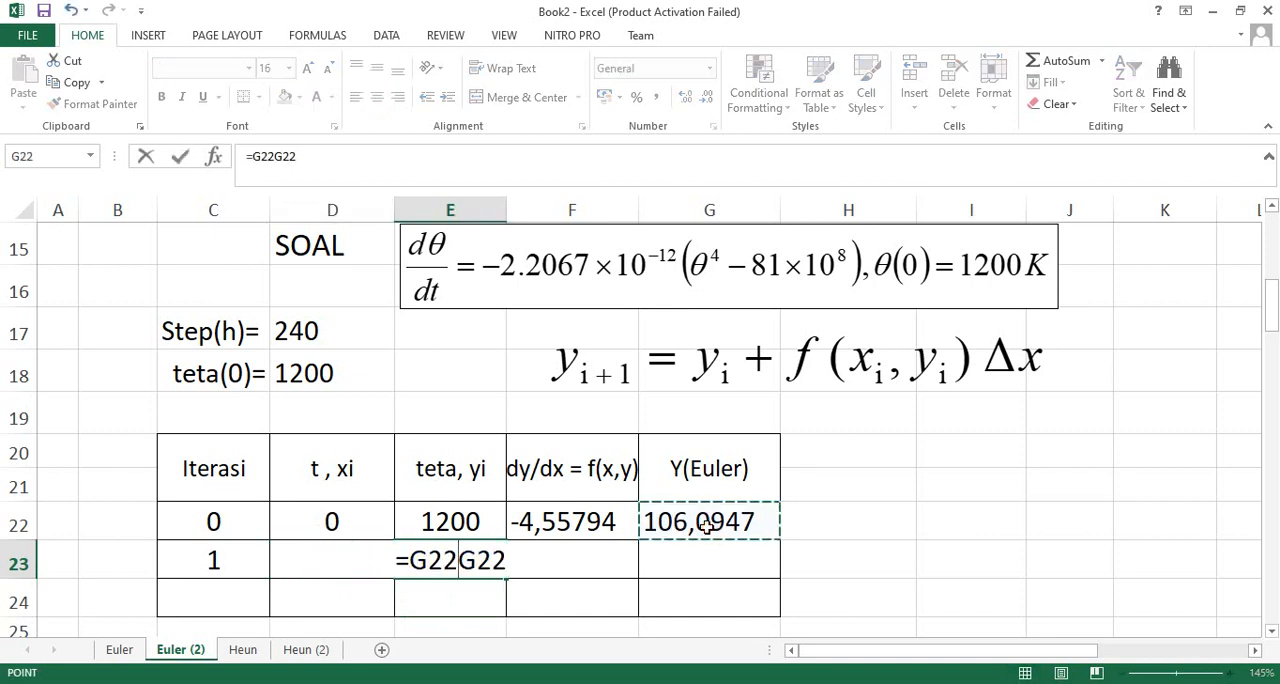
{"action": "key", "text": "BackSpace"}
{"action": "key", "text": "BackSpace"}
{"action": "key", "text": "BackSpace"}
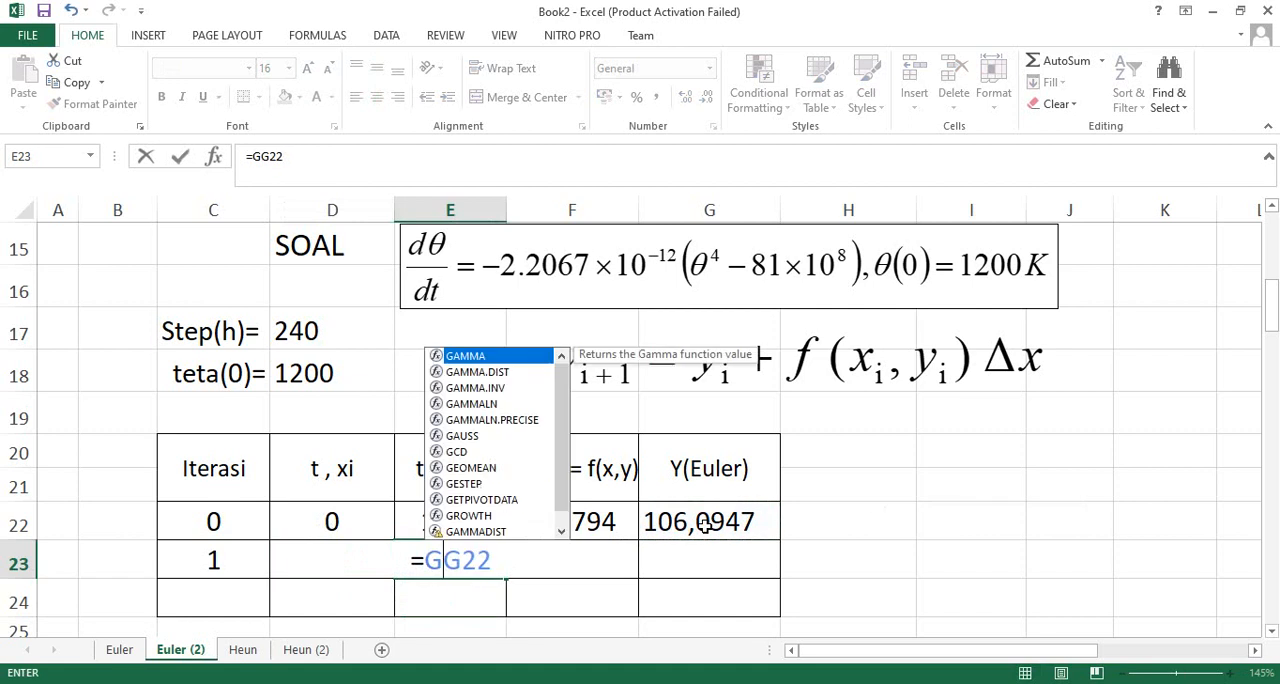
{"action": "key", "text": "Return"}
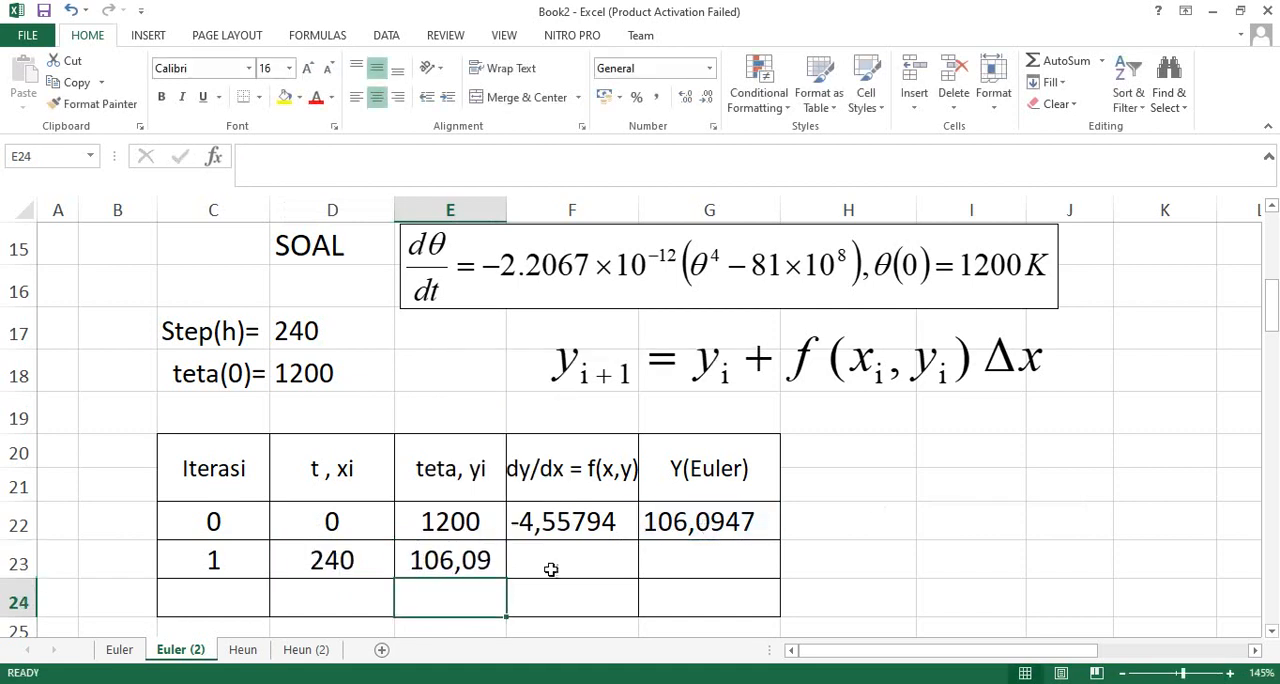
- Review the t, teta, dy/dx and Y(Euler) entries of iteration 0 in row 22 and the teta link in E23
{"action": "left_click_drag", "start_coordinate": [203, 526], "coordinate": [441, 522]}
{"action": "left_click", "coordinate": [330, 522]}
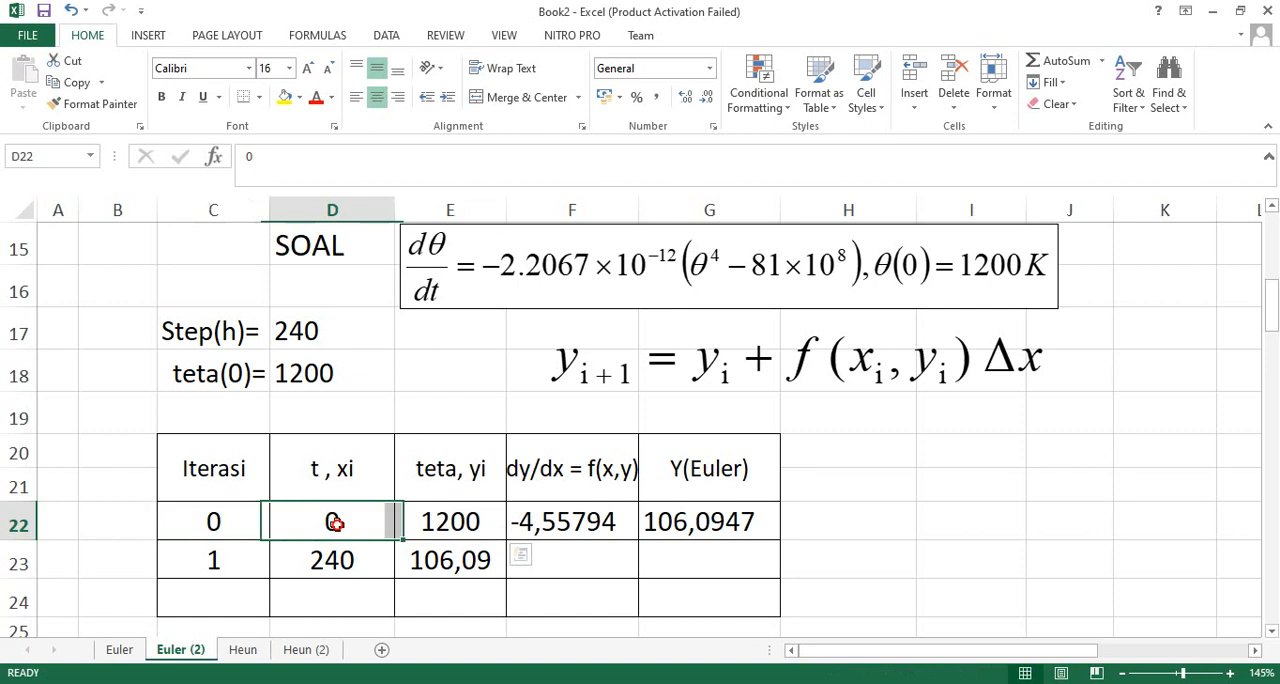
{"action": "left_click", "coordinate": [453, 523]}
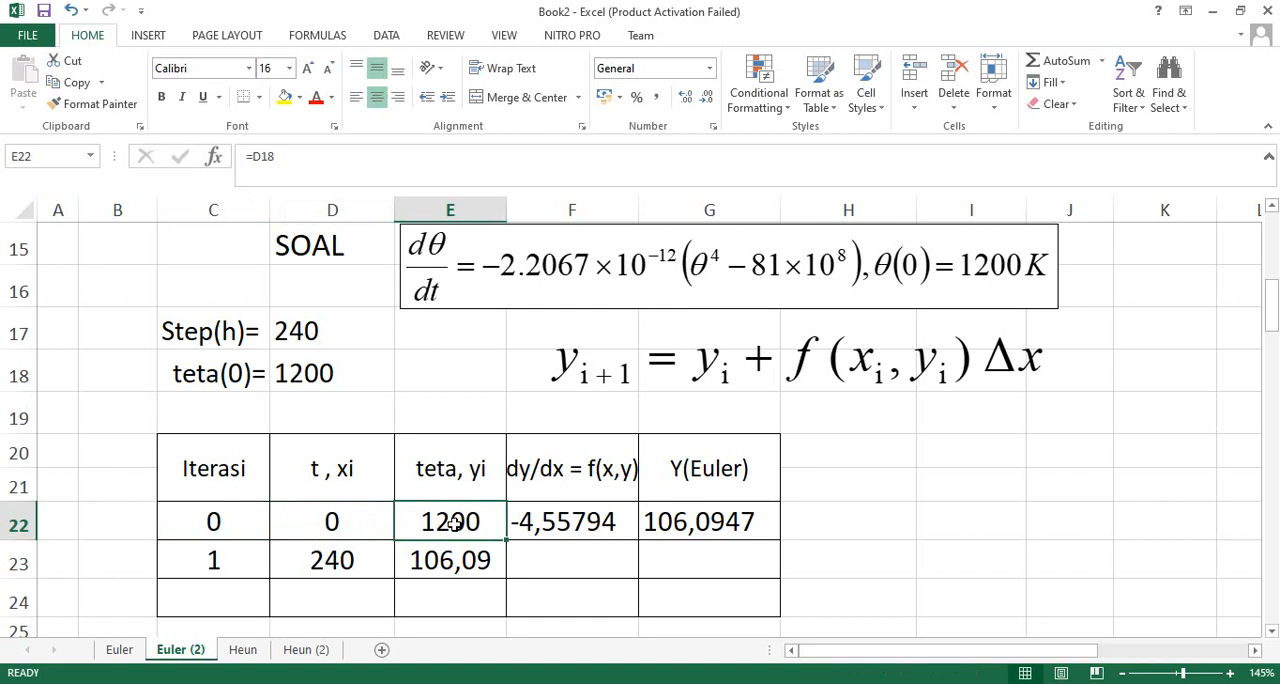
{"action": "double_click", "coordinate": [575, 522]}
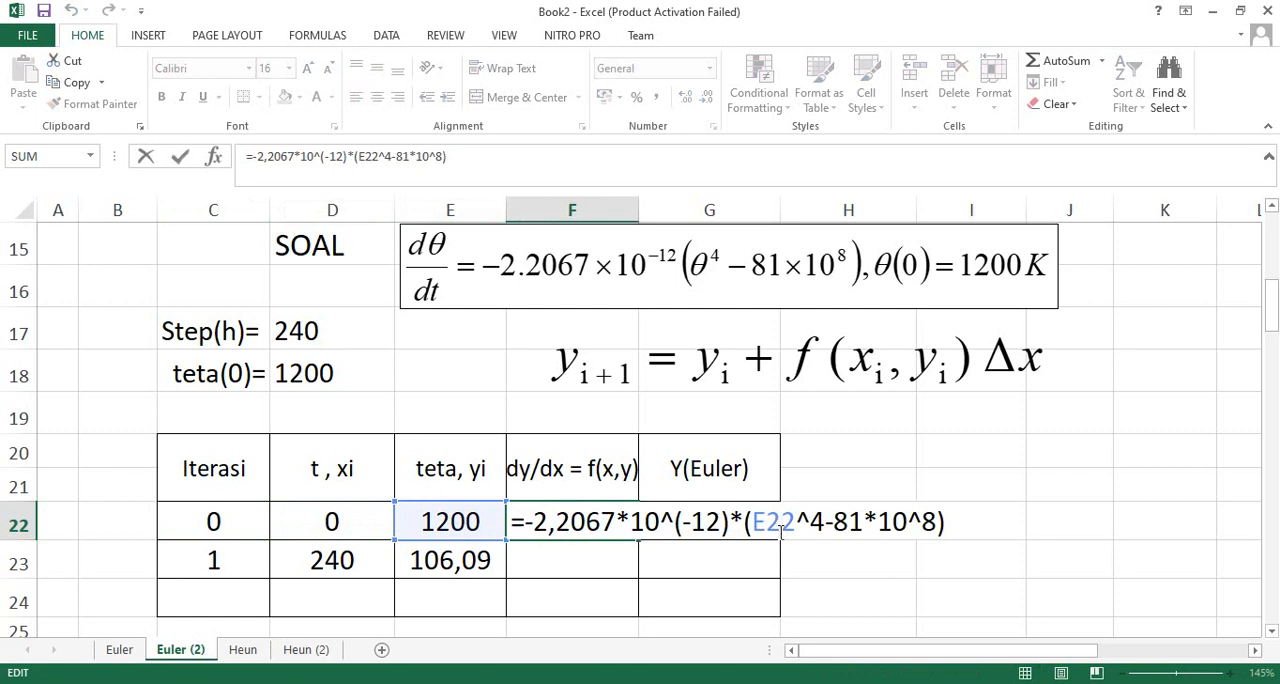
{"action": "key", "text": "Return"}
{"action": "double_click", "coordinate": [728, 522]}
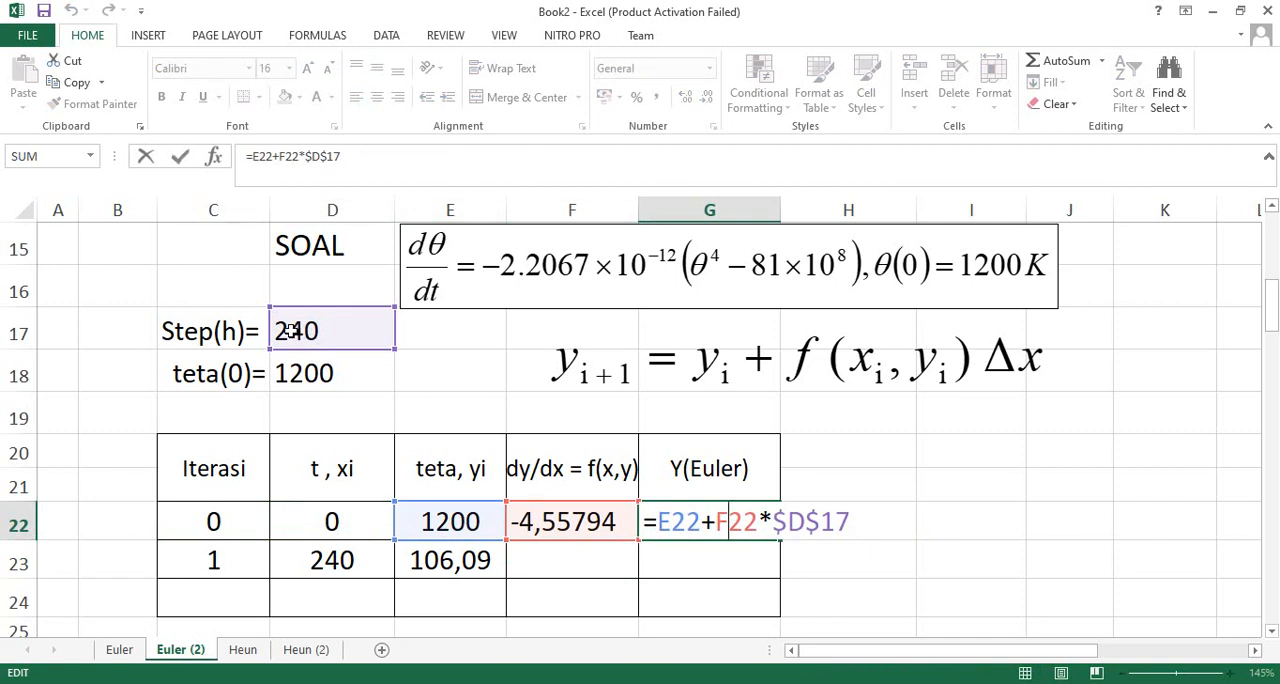
{"action": "key", "text": "Return"}
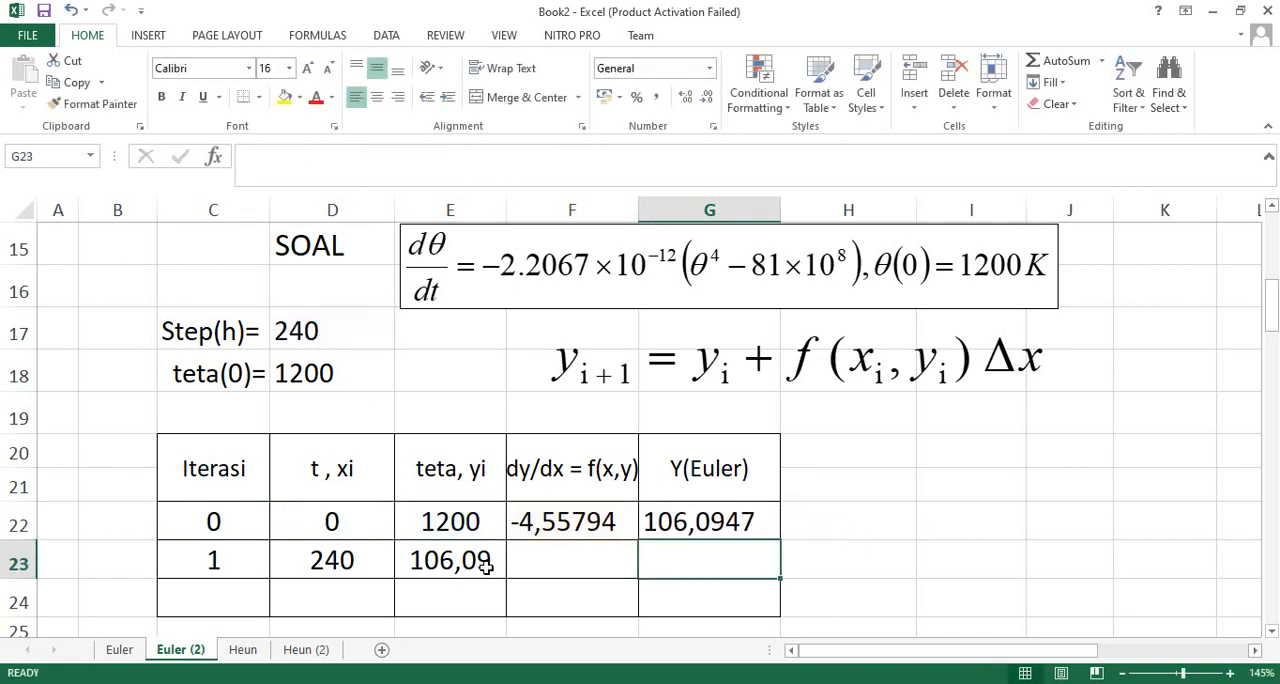
{"action": "left_click", "coordinate": [464, 563]}
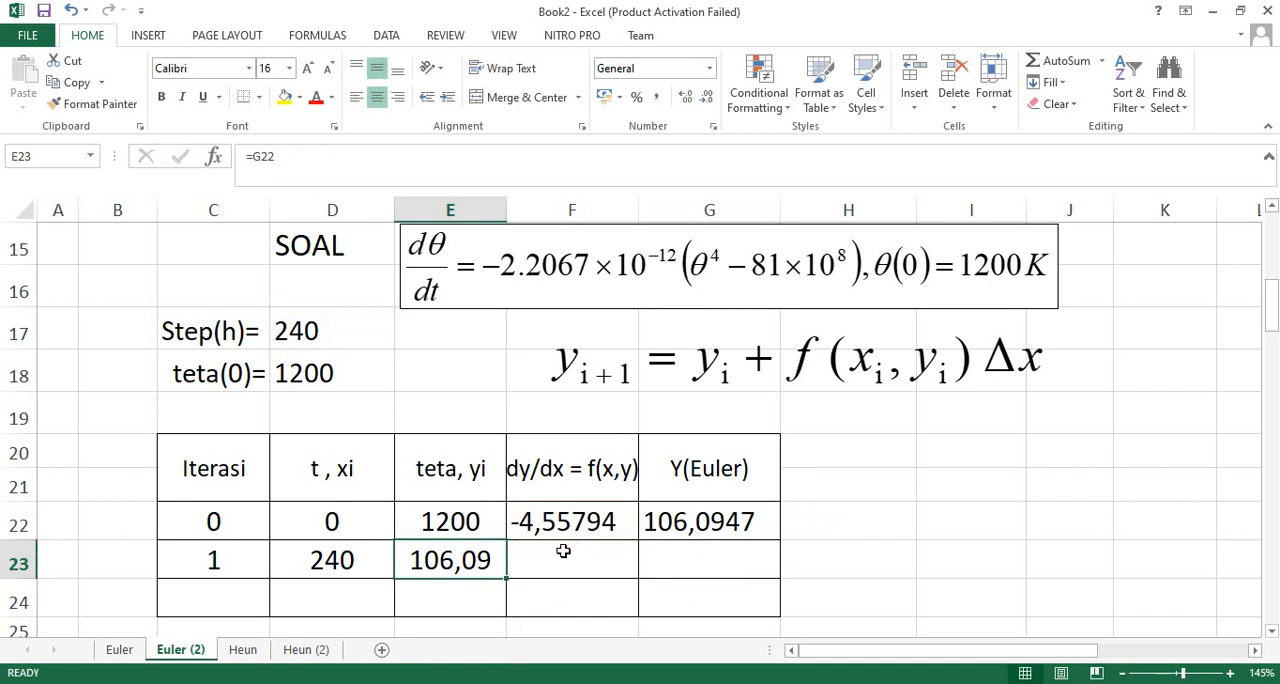
- Add iteration 2 in C24 and fill the t formula from D23 down into D24
{"action": "left_click", "coordinate": [240, 584]}
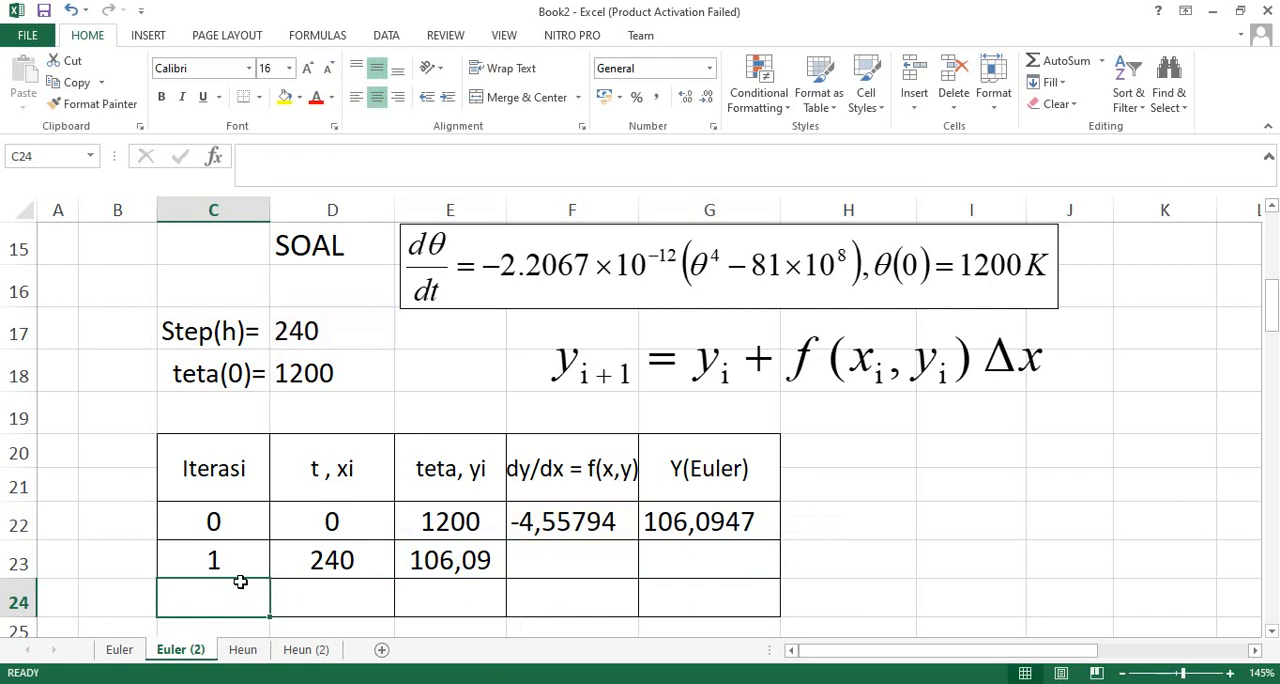
{"action": "type", "text": "2"}
{"action": "left_click", "coordinate": [335, 596]}
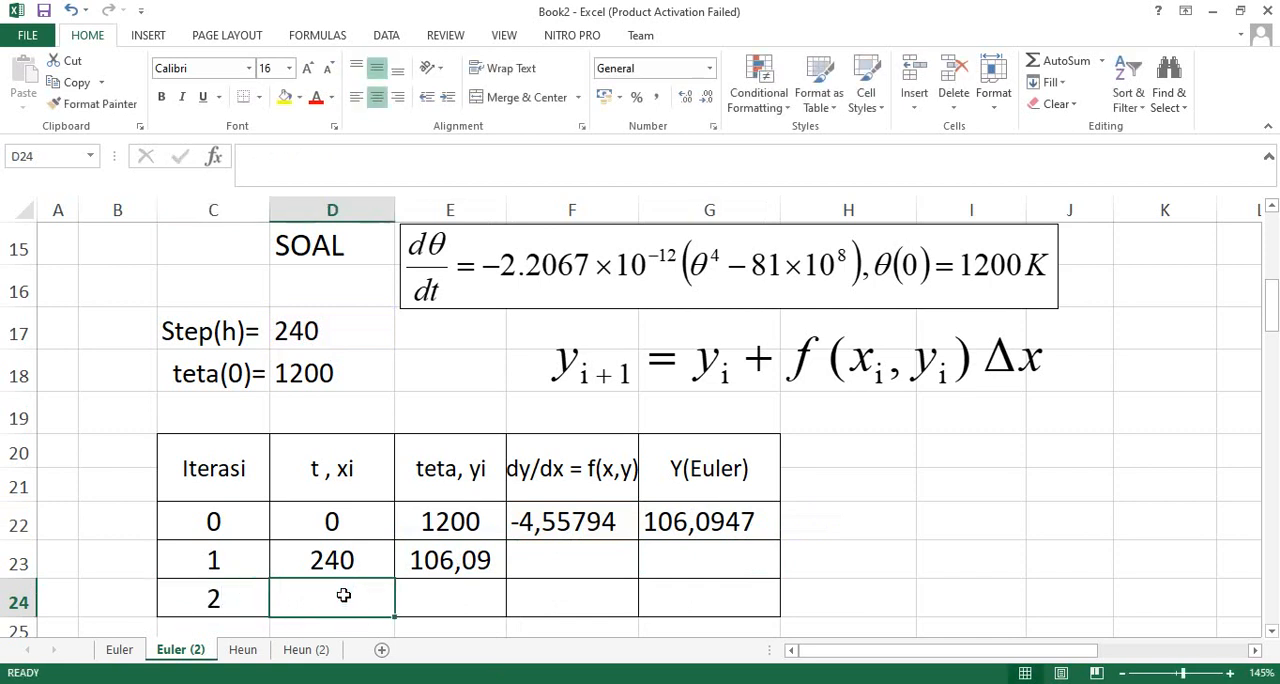
{"action": "left_click", "coordinate": [370, 562]}
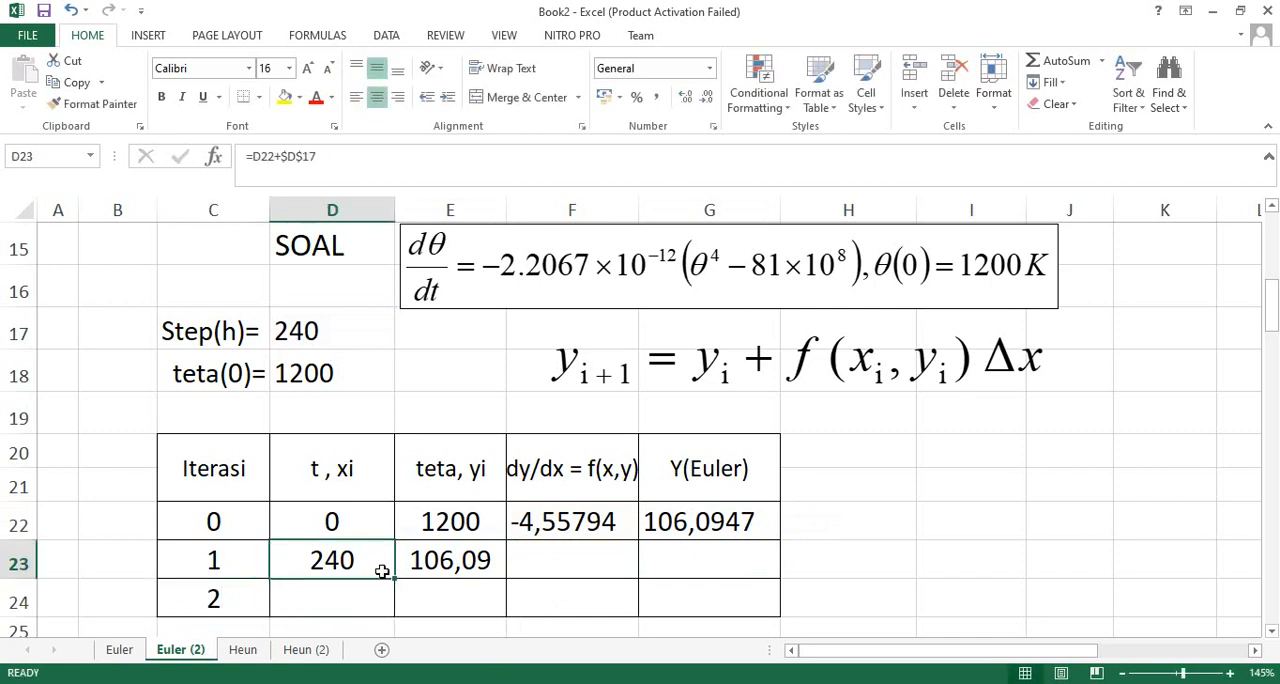
{"action": "left_click_drag", "start_coordinate": [391, 578], "coordinate": [392, 604]}
- Link the teta value in E24 to the previous row's Euler result with =G23
{"action": "left_click", "coordinate": [438, 601]}
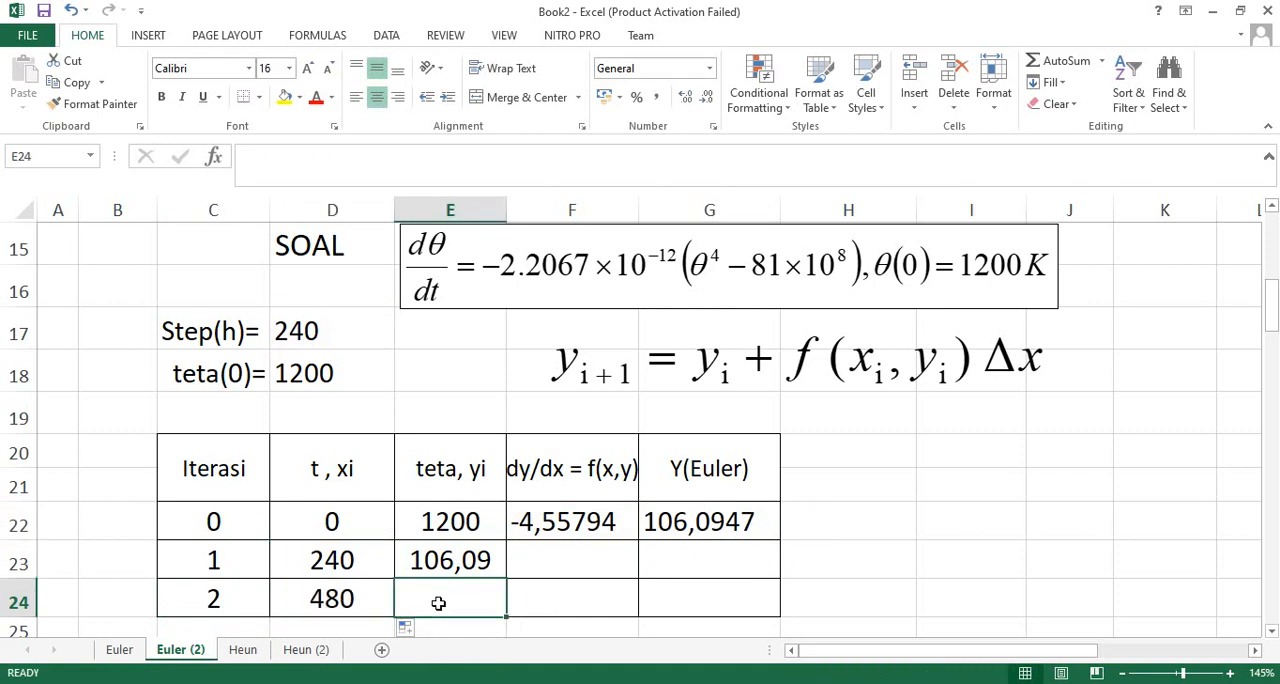
{"action": "type", "text": "???"}
{"action": "key", "text": "ctrl+Return"}
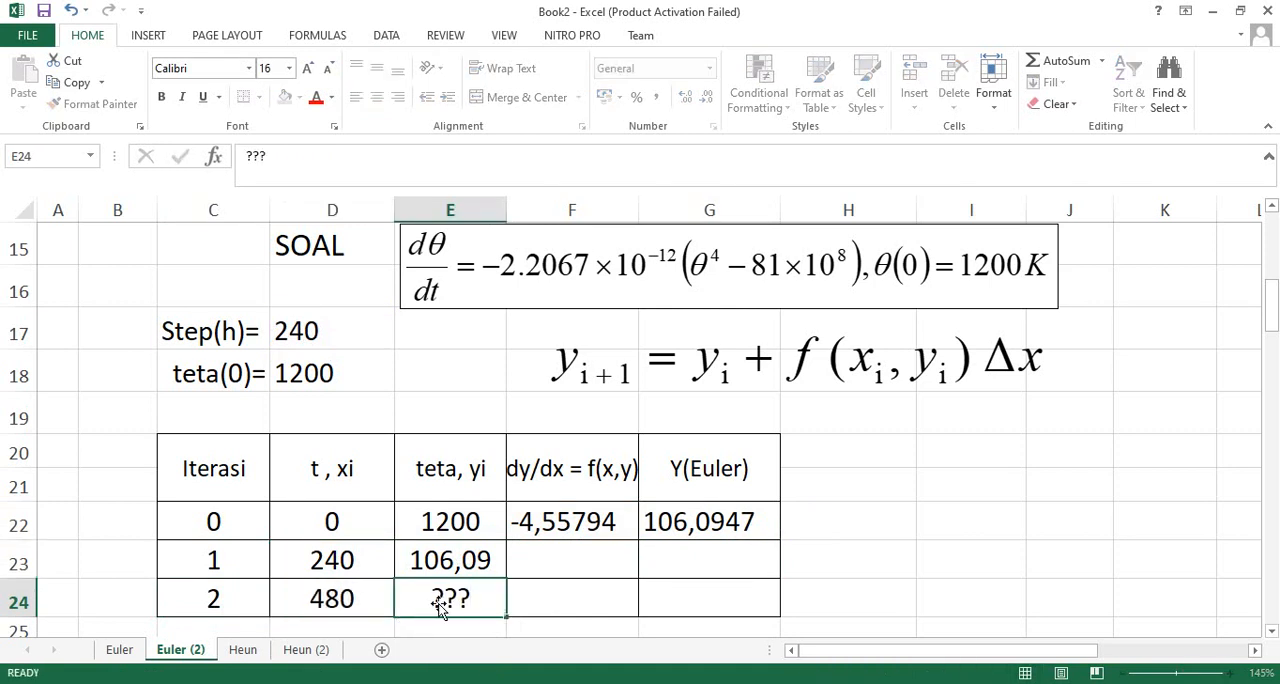
{"action": "scroll", "coordinate": [440, 605], "scroll_direction": "down", "scroll_amount": 1}
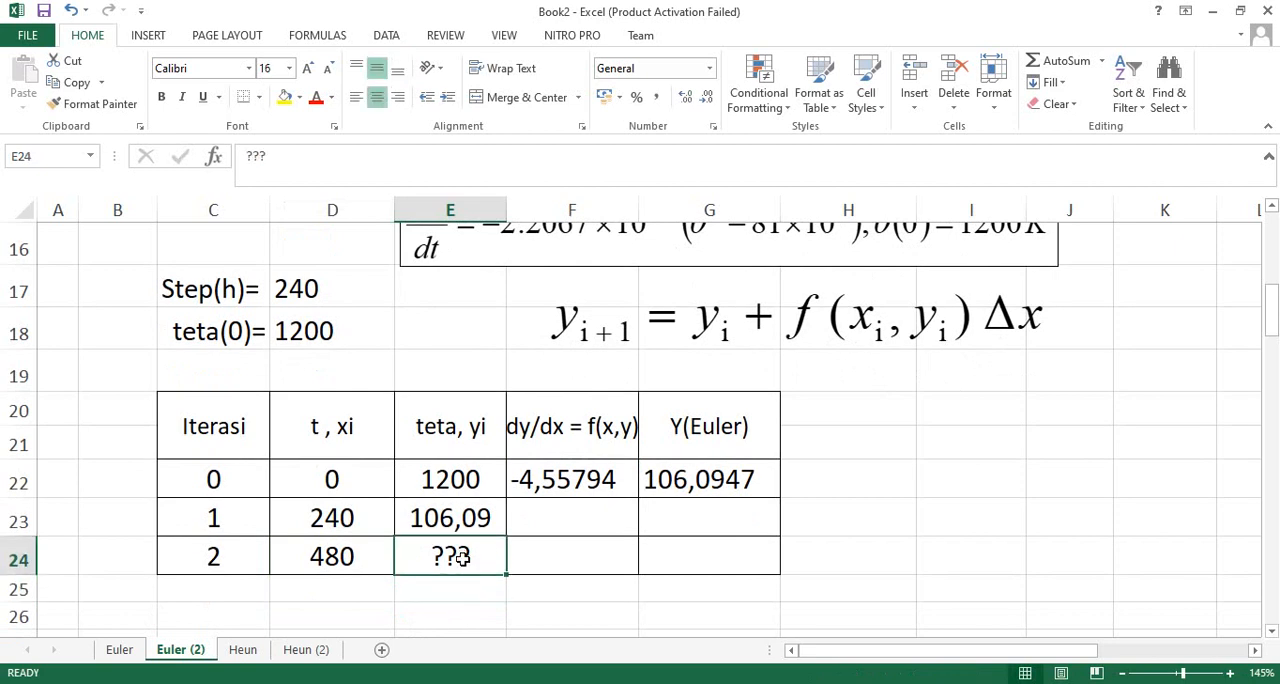
{"action": "type", "text": "="}
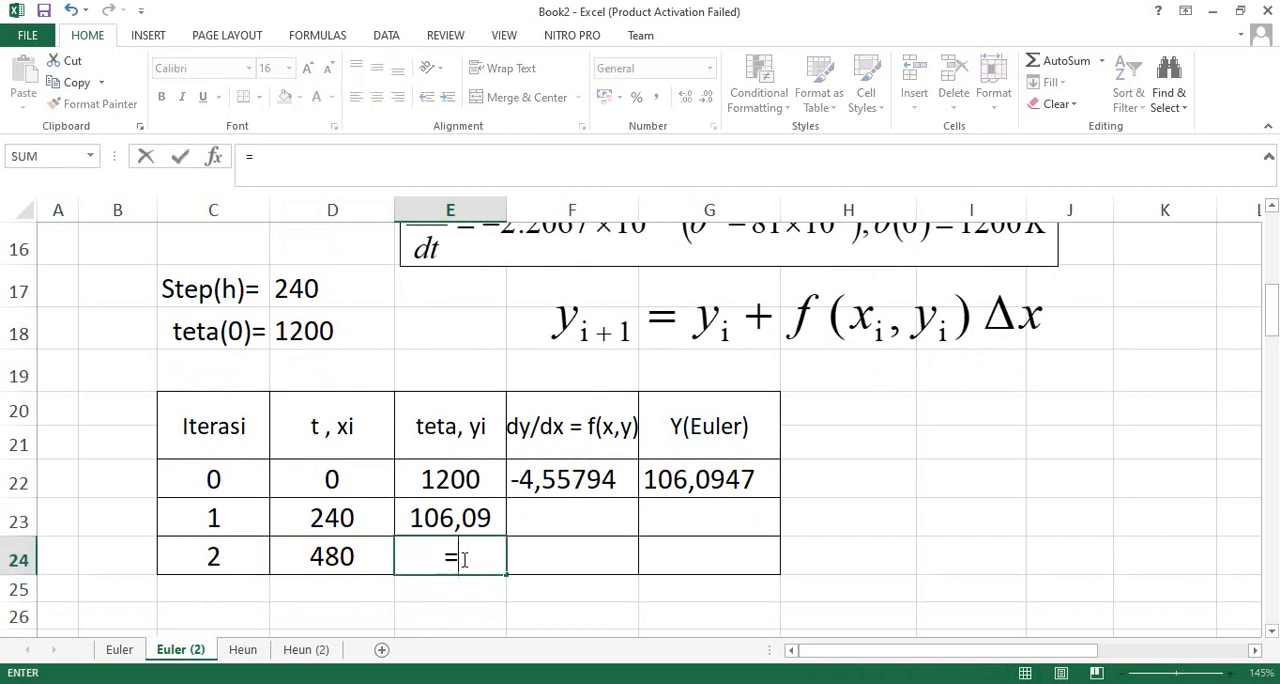
{"action": "left_click", "coordinate": [695, 514]}
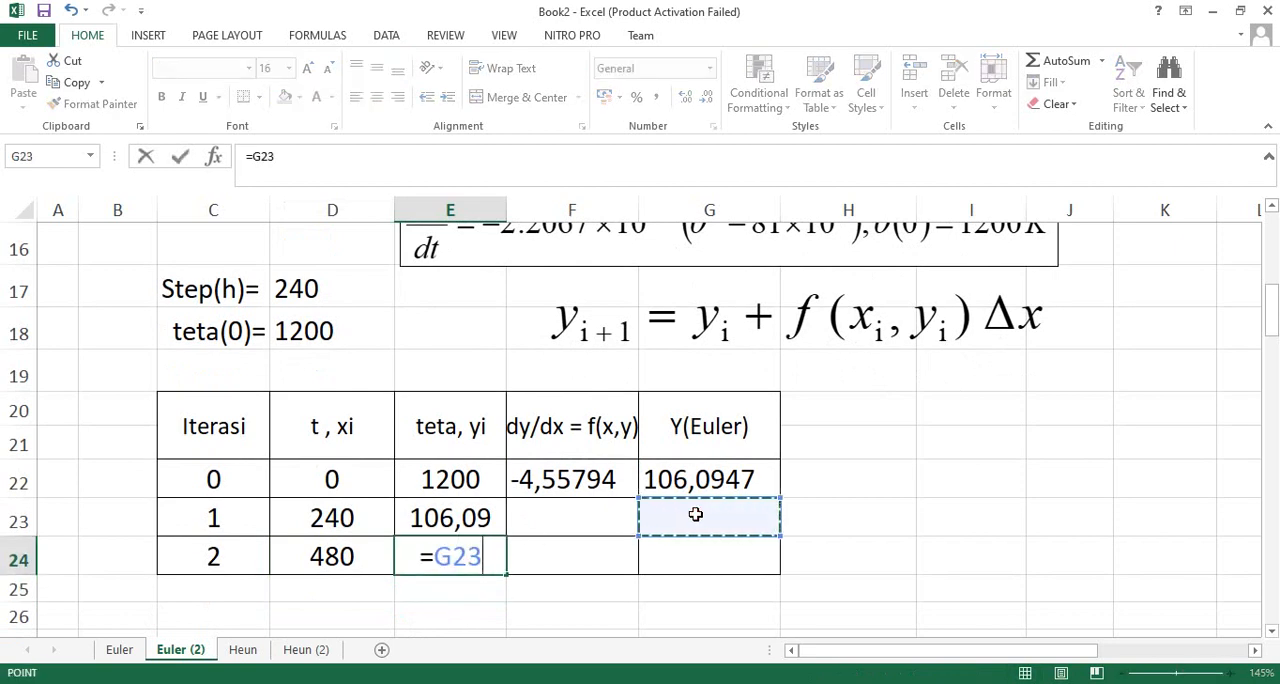
{"action": "key", "text": "Return"}
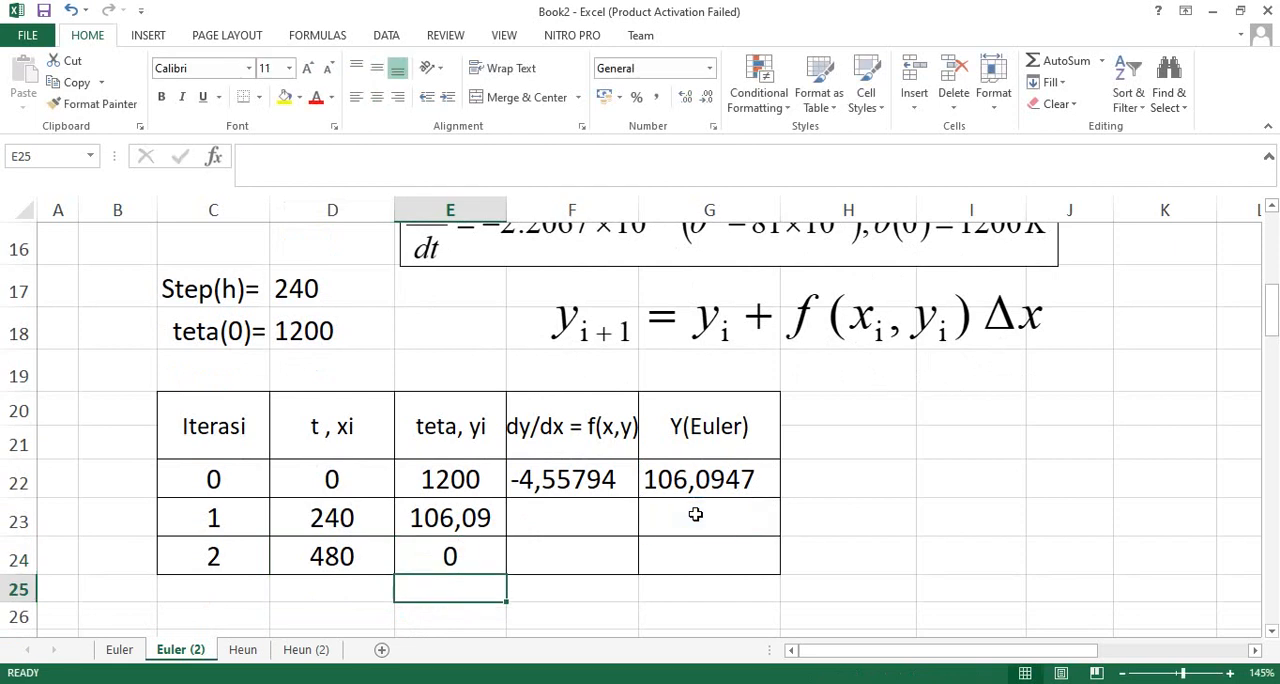
{"action": "left_click", "coordinate": [695, 513]}
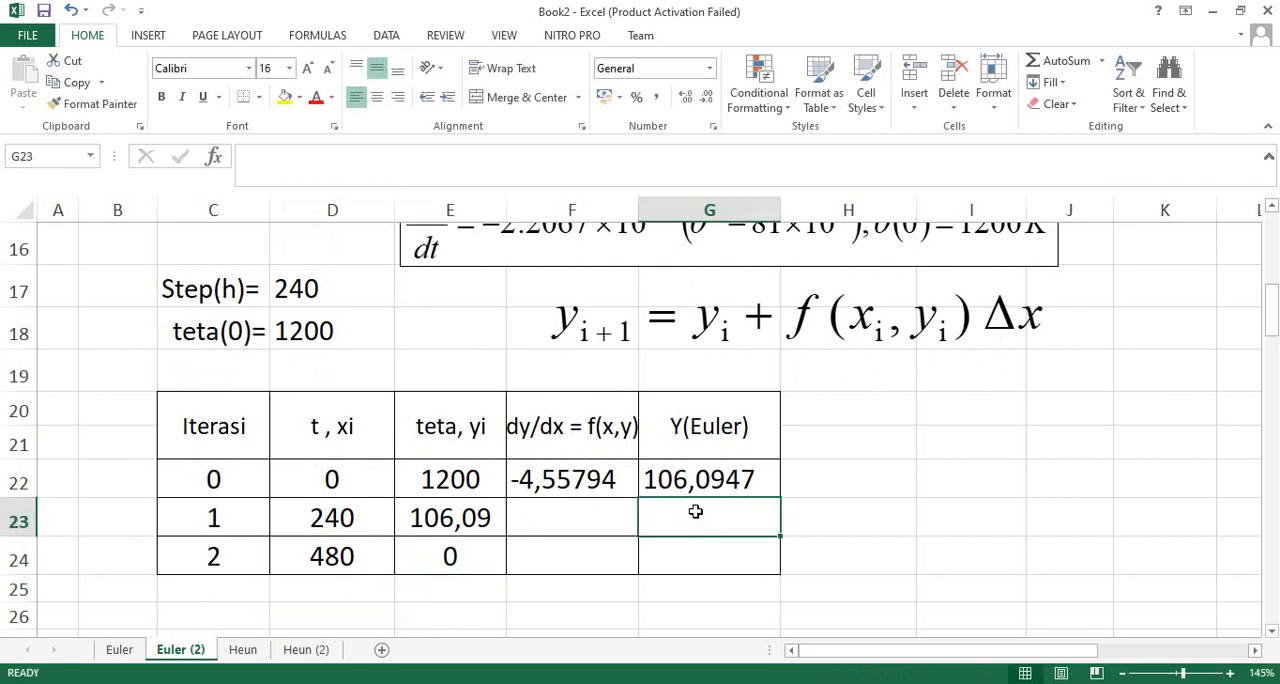
{"action": "type", "text": "??"}
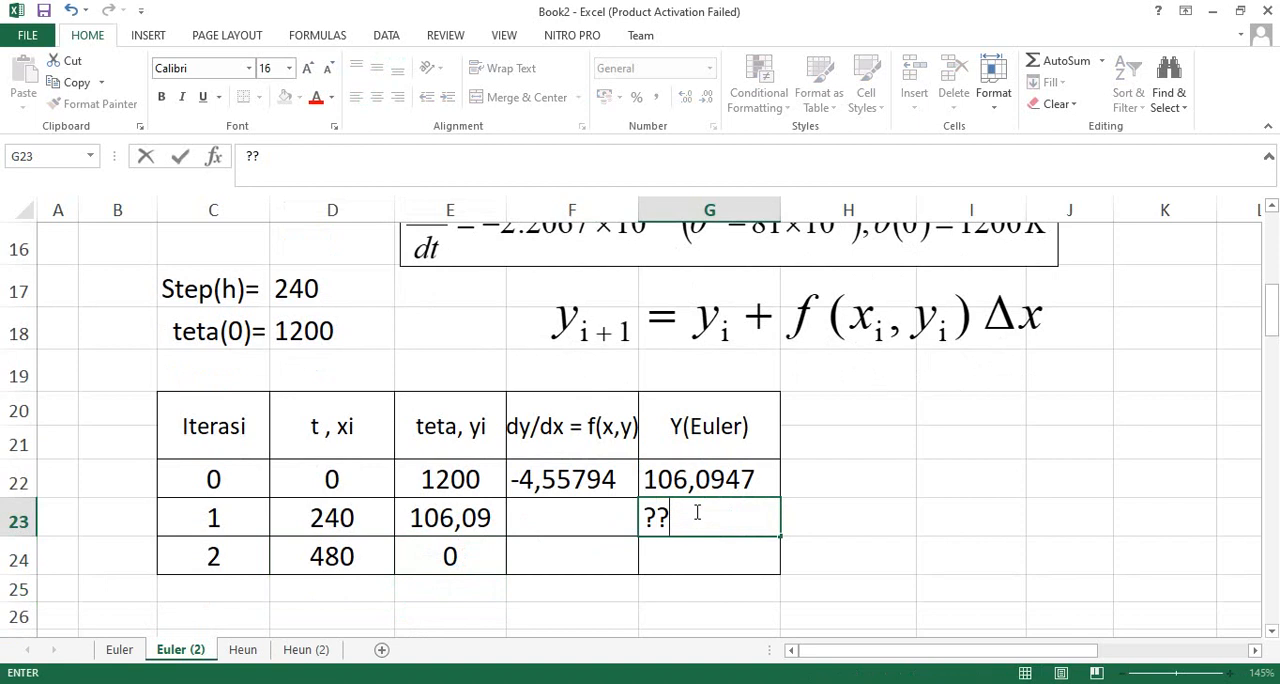
{"action": "key", "text": "Escape"}
- Fill the dy/dx formula from F22 down into F23 and check which teta cell the copied formula references
{"action": "left_click", "coordinate": [588, 486]}
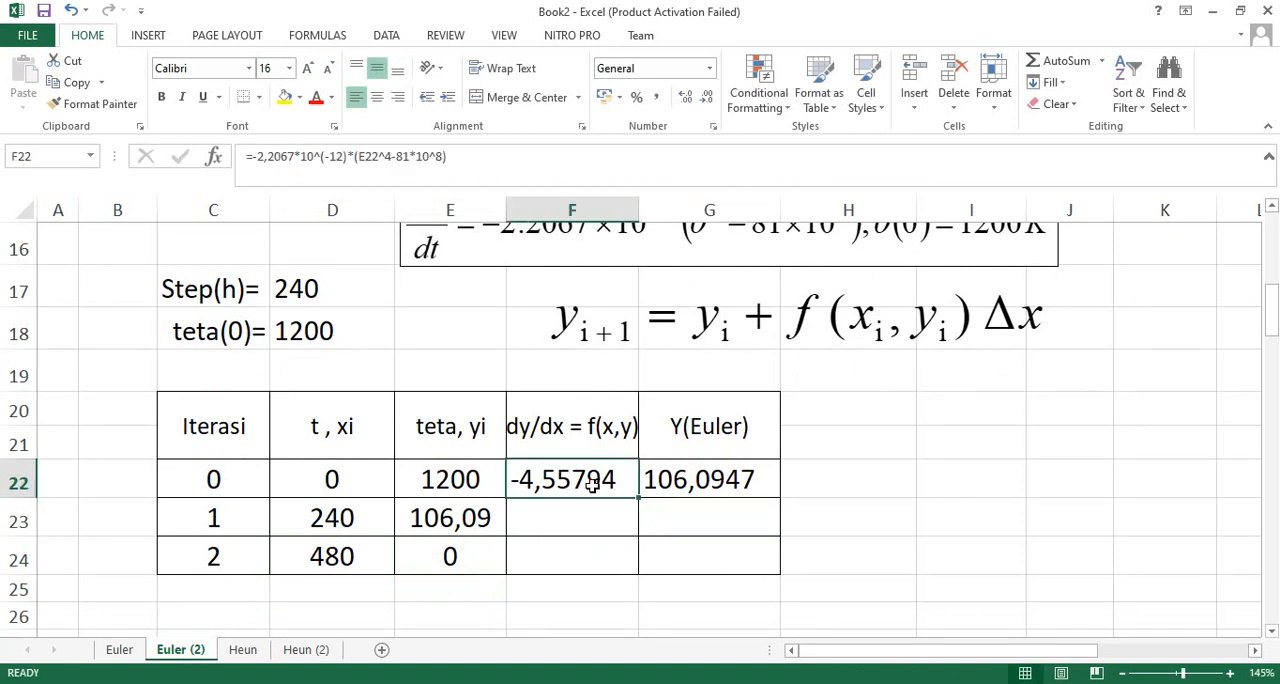
{"action": "left_click", "coordinate": [461, 528]}
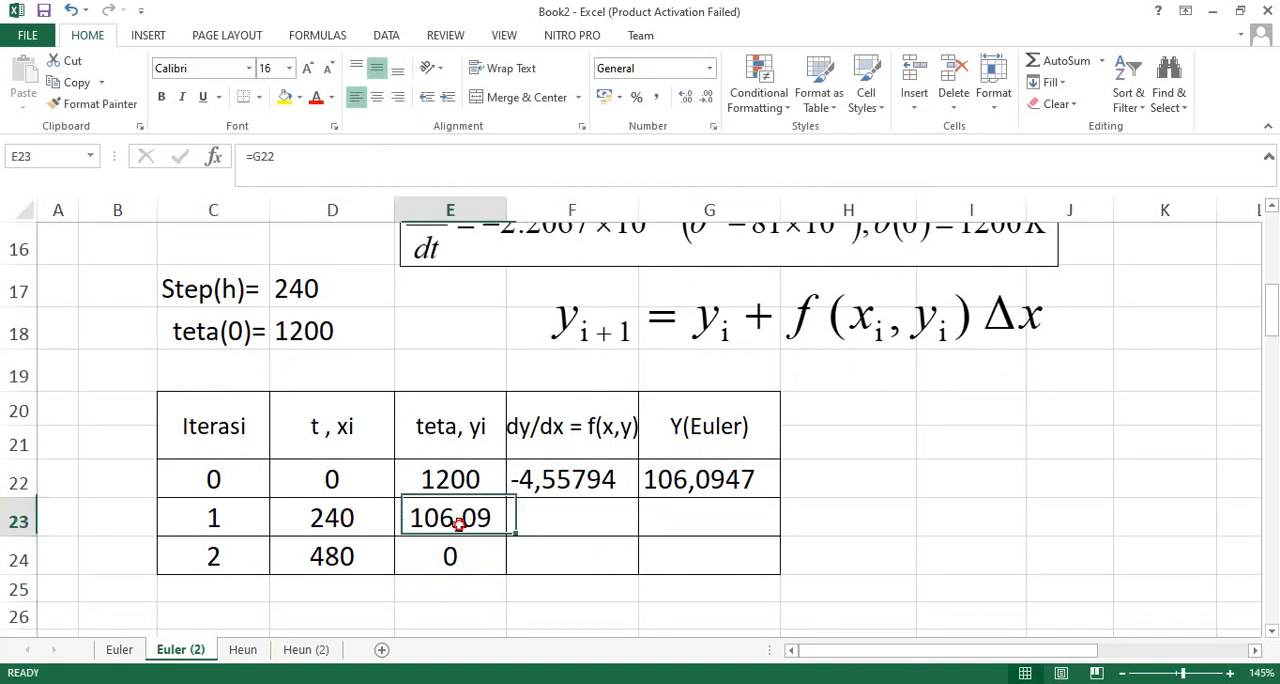
{"action": "left_click", "coordinate": [588, 480]}
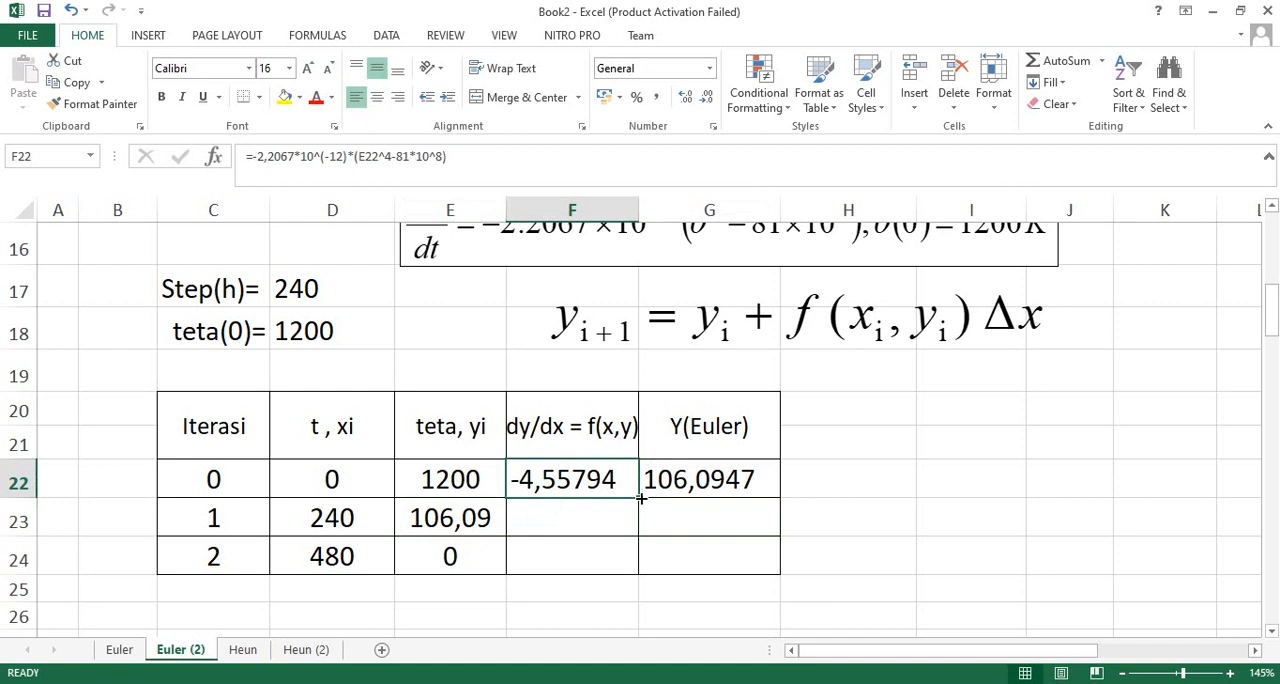
{"action": "left_click_drag", "start_coordinate": [640, 497], "coordinate": [636, 527]}
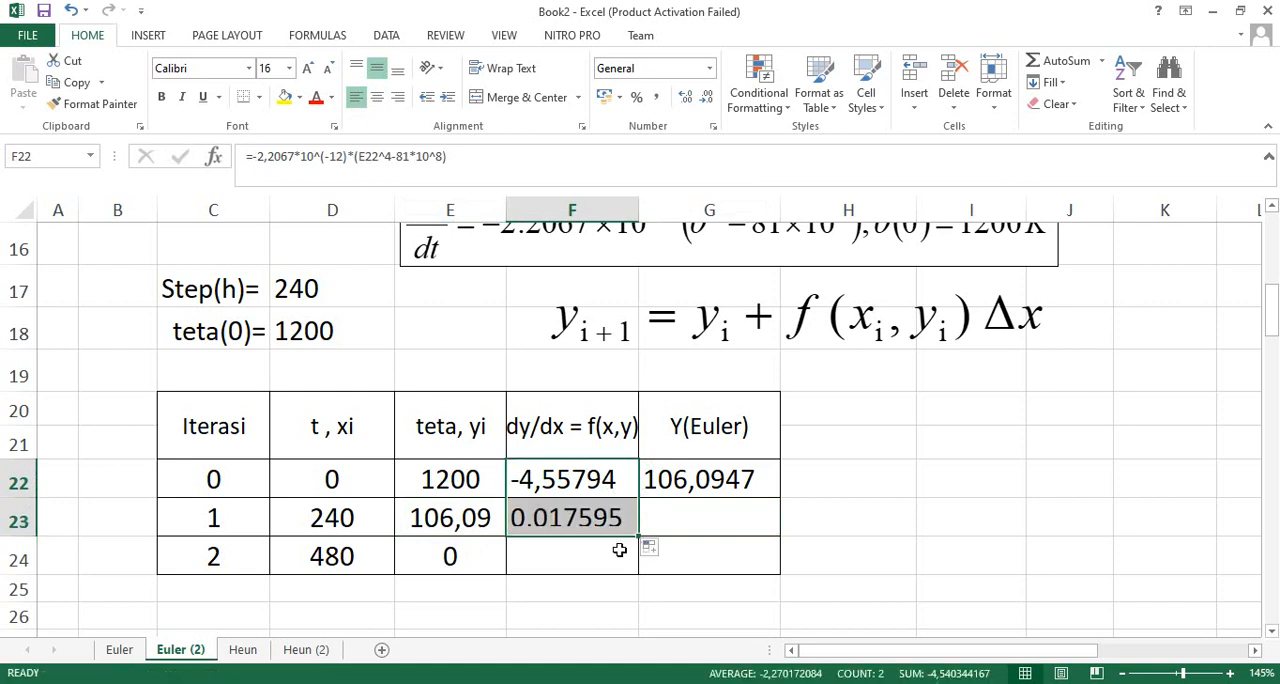
{"action": "double_click", "coordinate": [565, 519]}
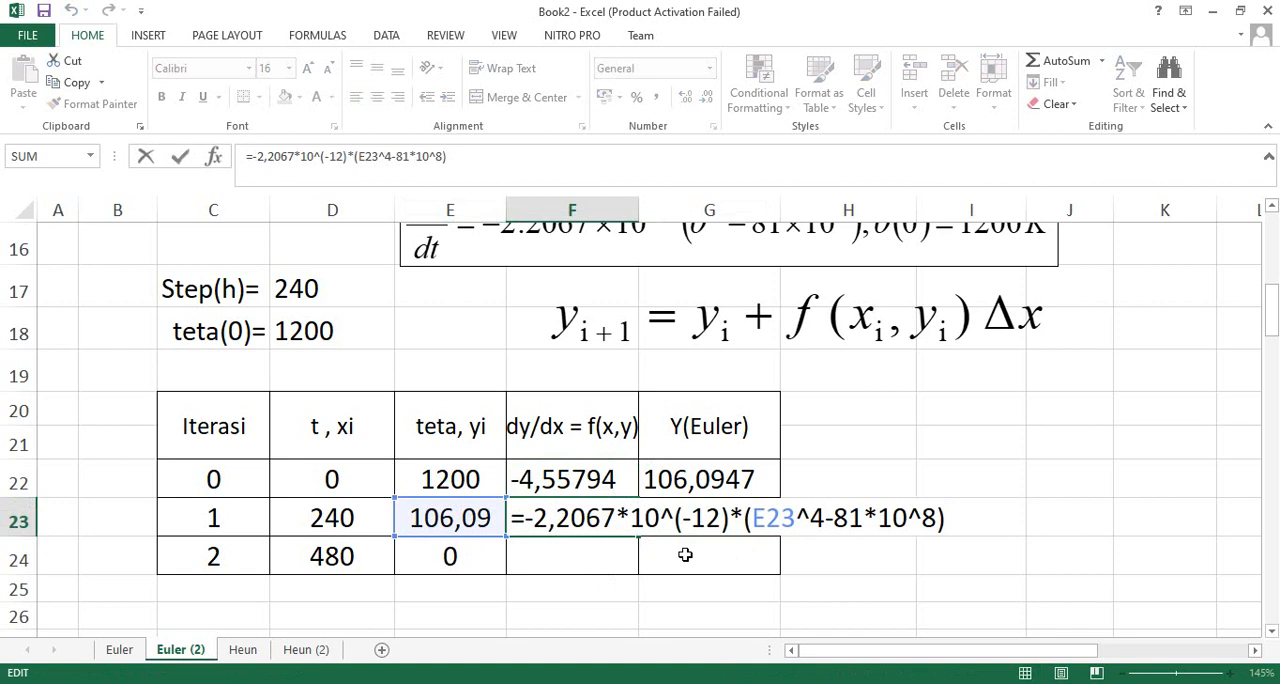
{"action": "key", "text": "Escape"}
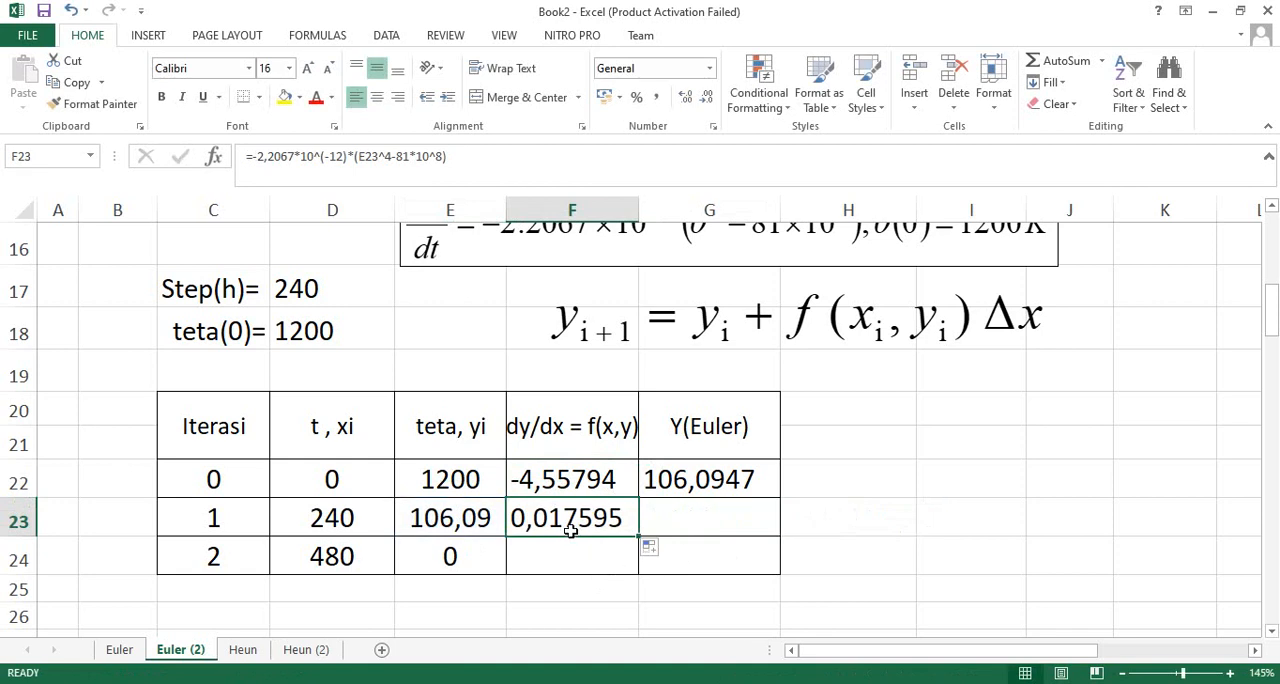
- Fill the Y(Euler) formula from G22 down into G23 and check its references, including the fixed step size $D$17
{"action": "left_click", "coordinate": [699, 508]}
{"action": "left_click", "coordinate": [704, 479]}
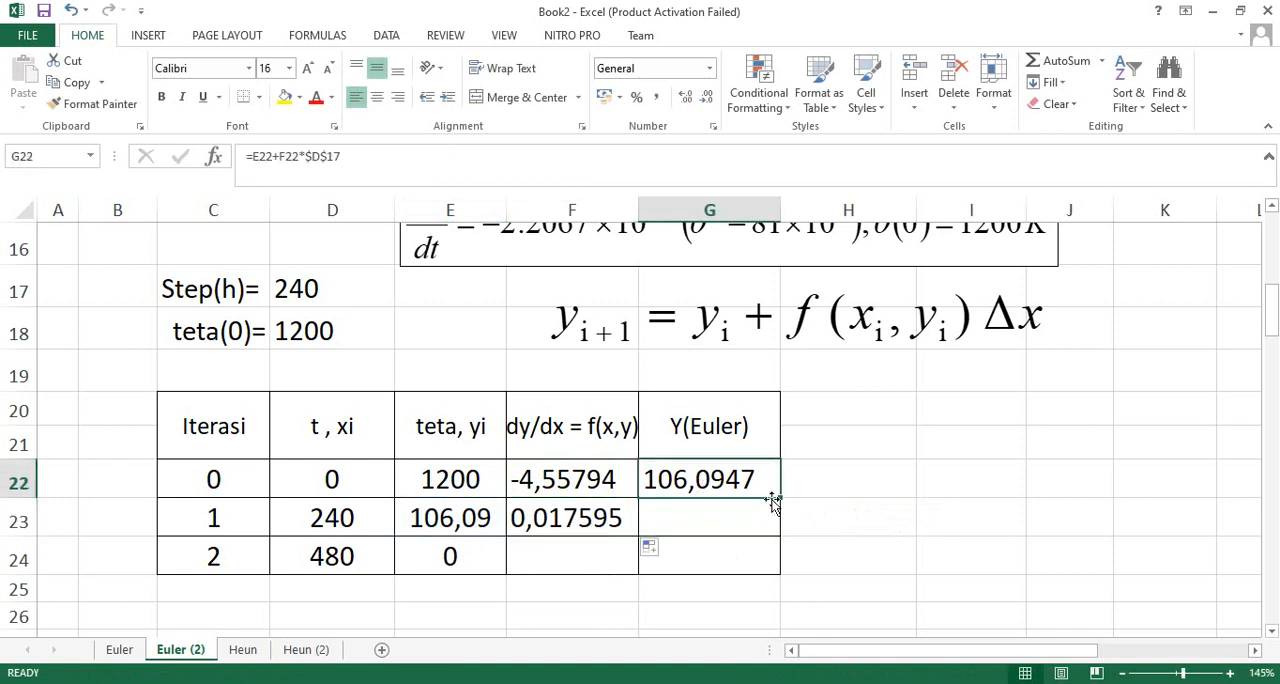
{"action": "left_click_drag", "start_coordinate": [780, 498], "coordinate": [778, 530]}
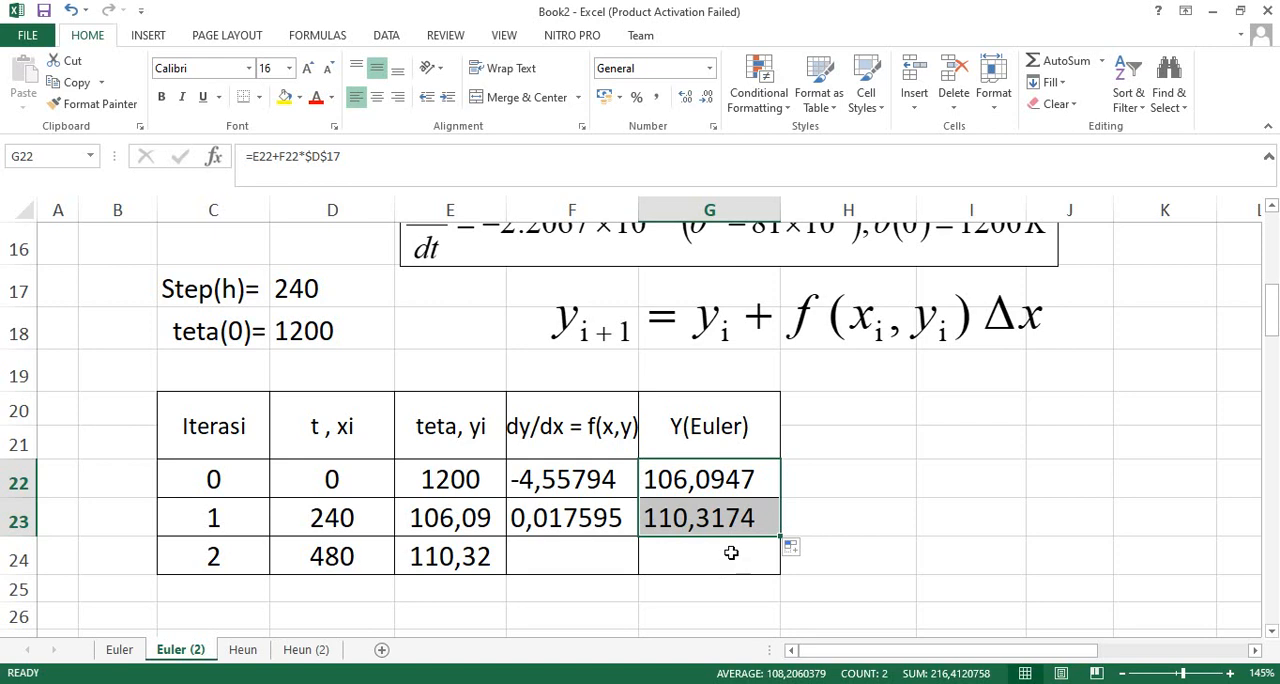
{"action": "left_click", "coordinate": [716, 527]}
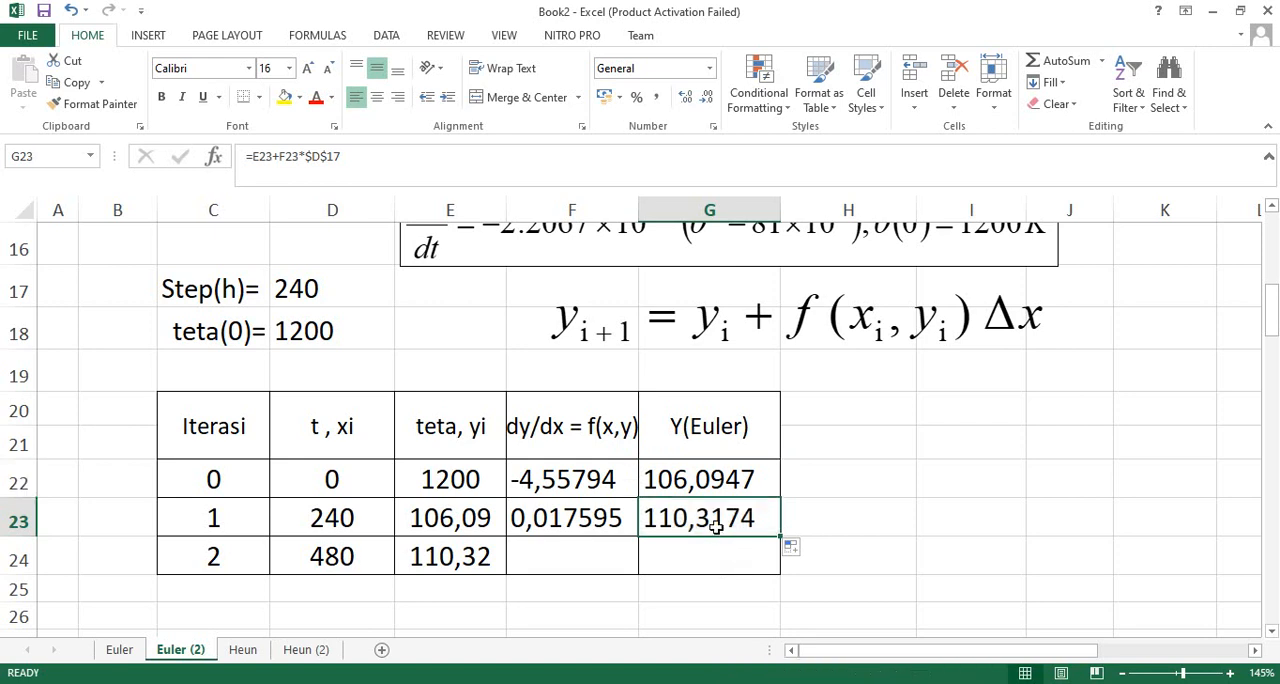
{"action": "double_click", "coordinate": [716, 527]}
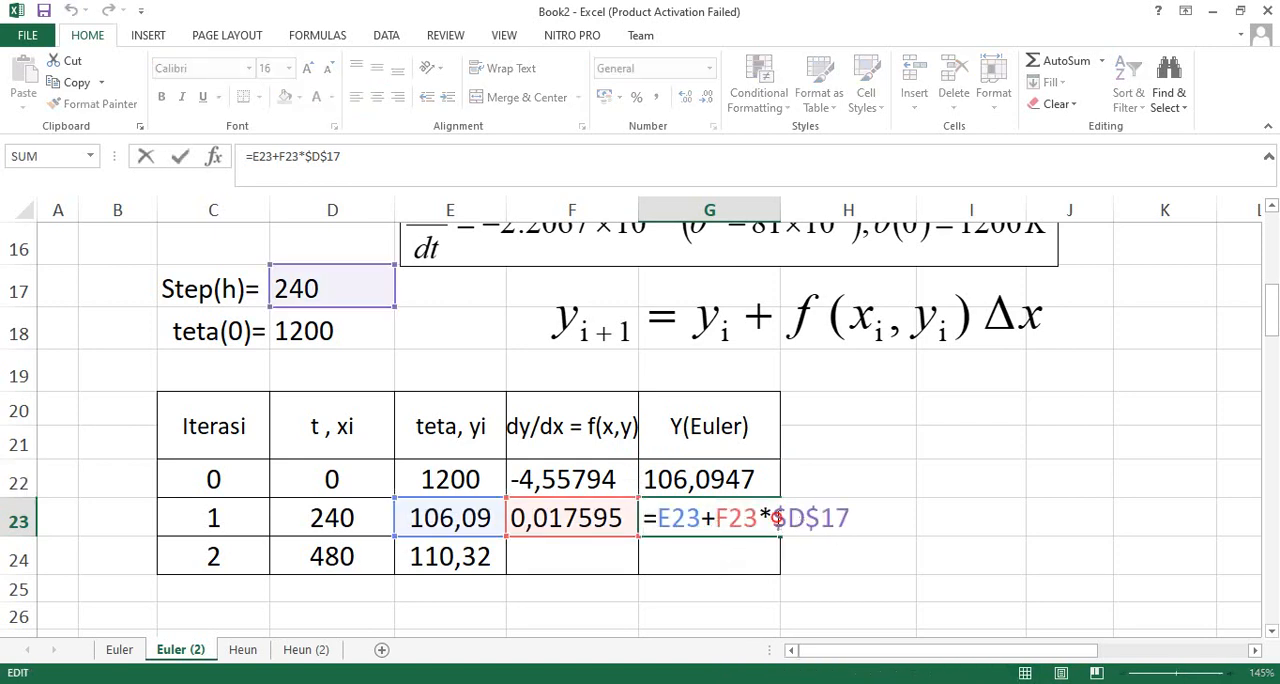
{"action": "left_click_drag", "start_coordinate": [777, 517], "coordinate": [849, 517]}
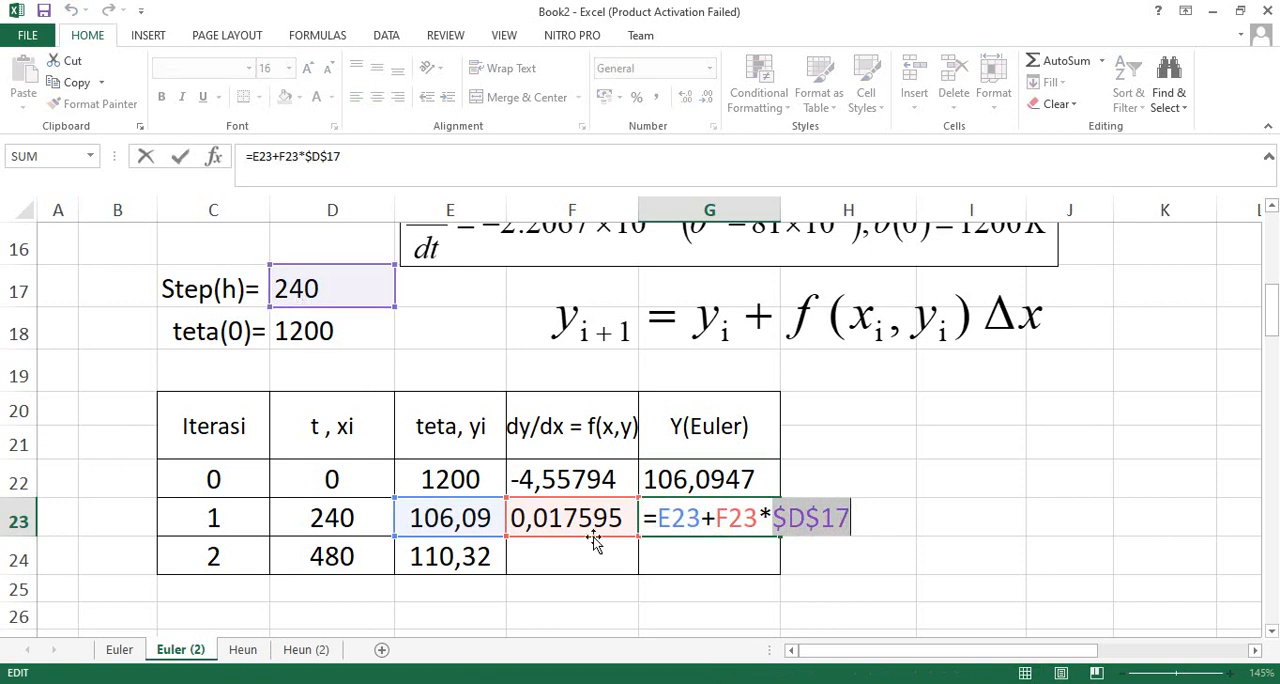
{"action": "key", "text": "ctrl+Return"}
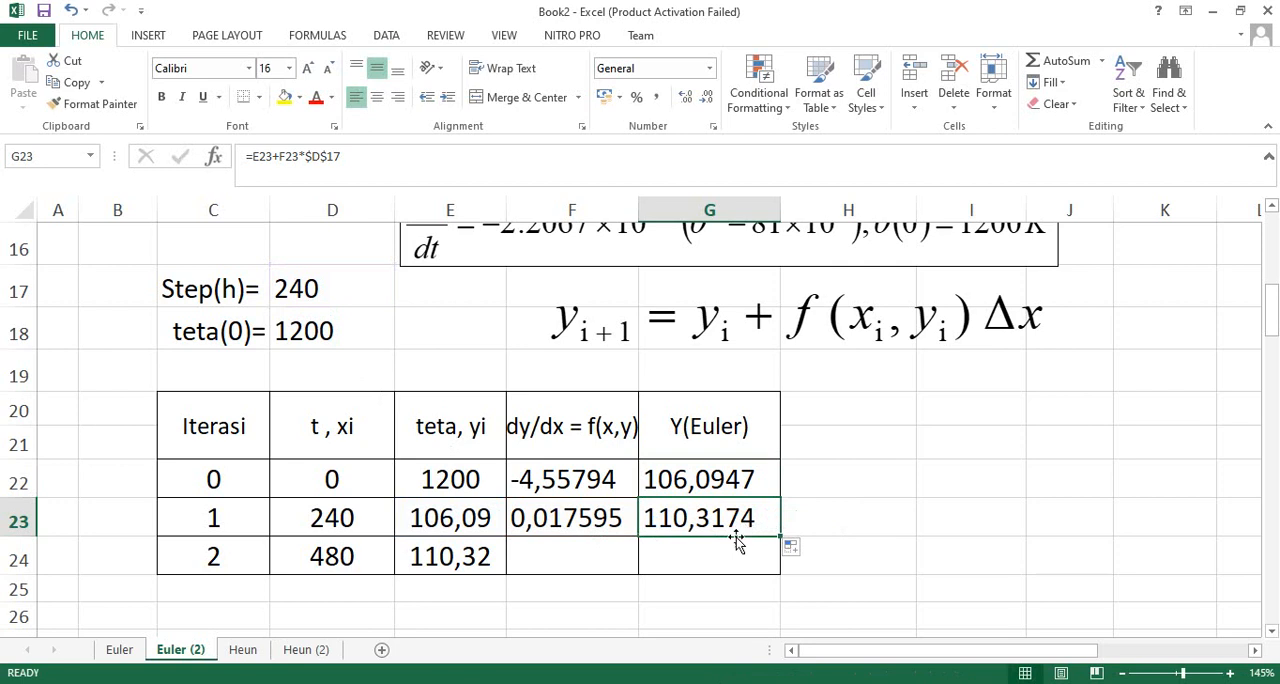
- Try a relative step-size reference D17 in G23's Euler formula, and refill G23 from the formula in G22
{"action": "double_click", "coordinate": [731, 520]}
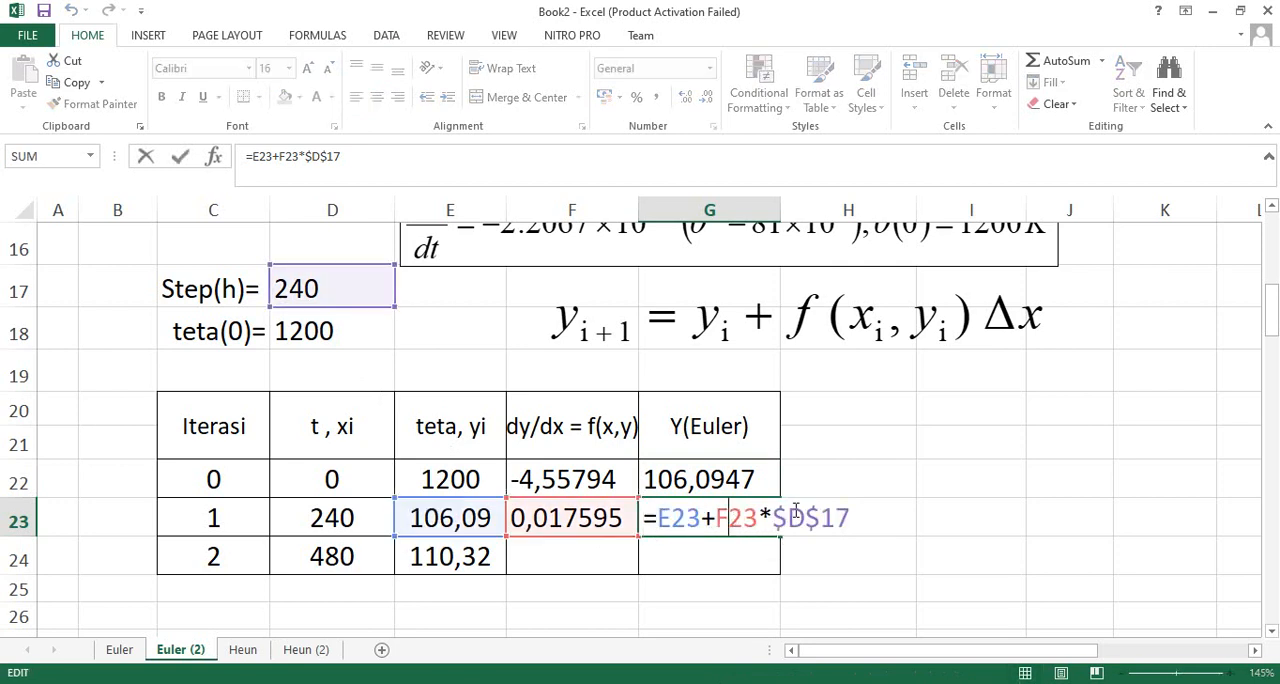
{"action": "double_click", "coordinate": [800, 520]}
{"action": "key", "text": "F4"}
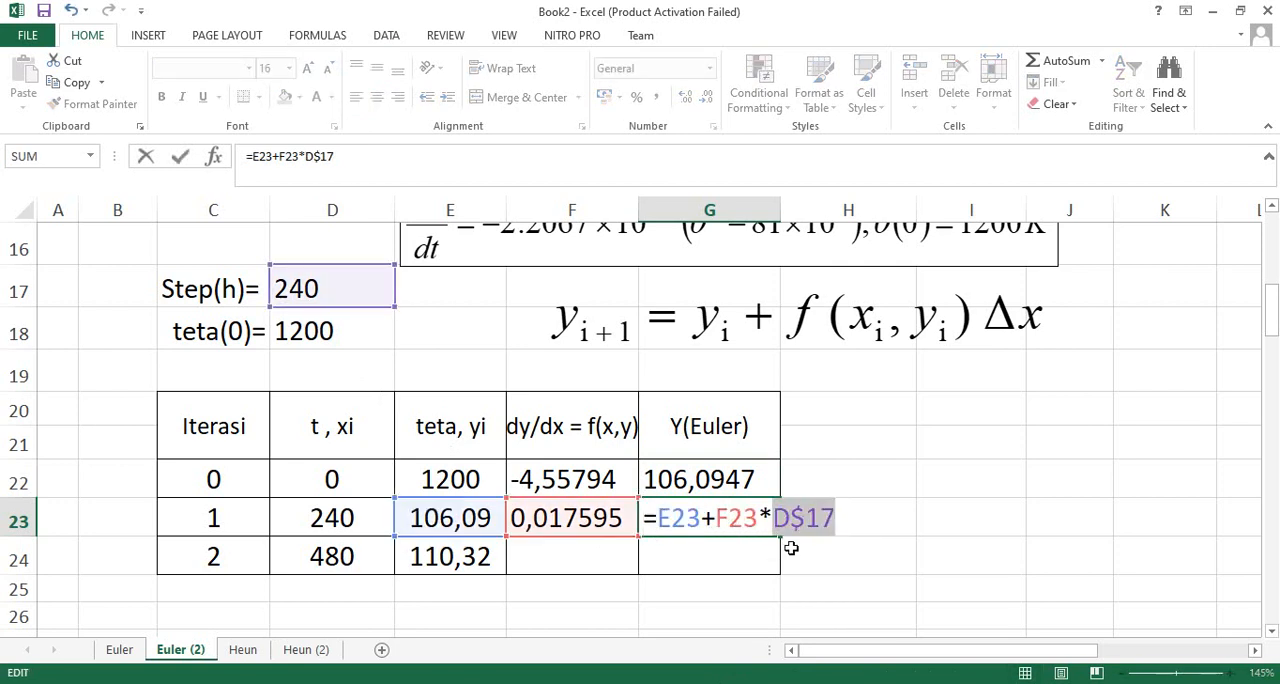
{"action": "key", "text": "F4"}
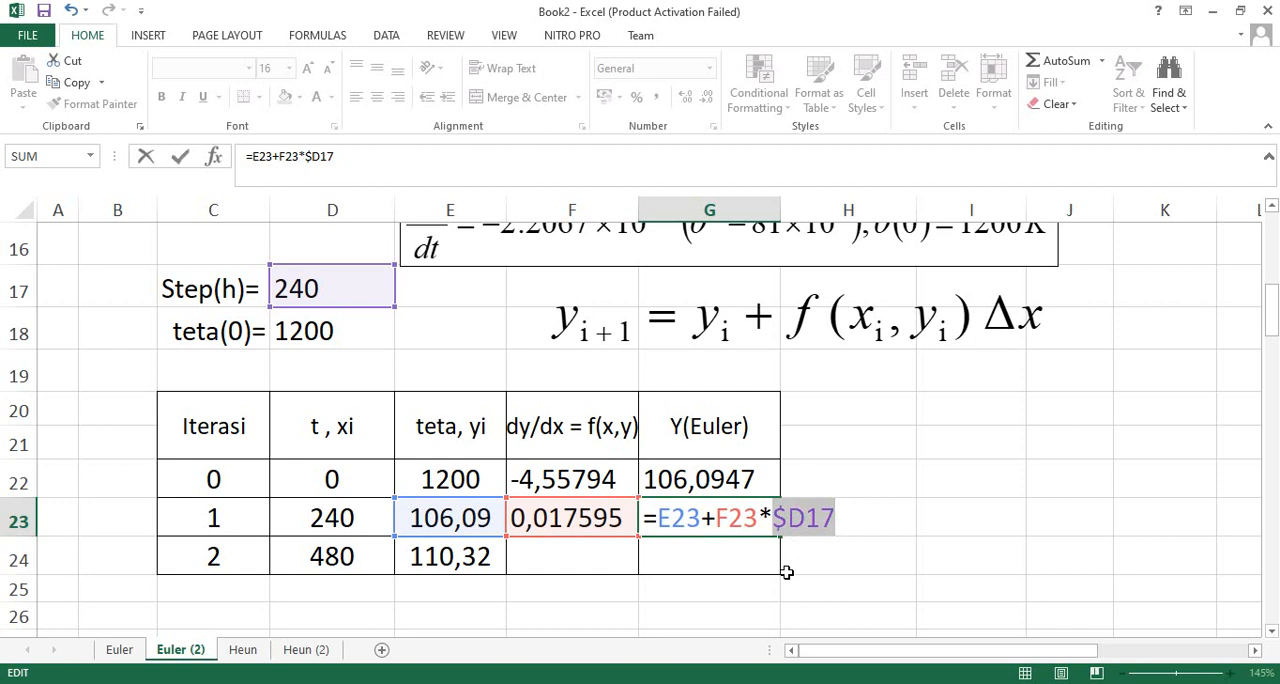
{"action": "key", "text": "F4"}
{"action": "key", "text": "Return"}
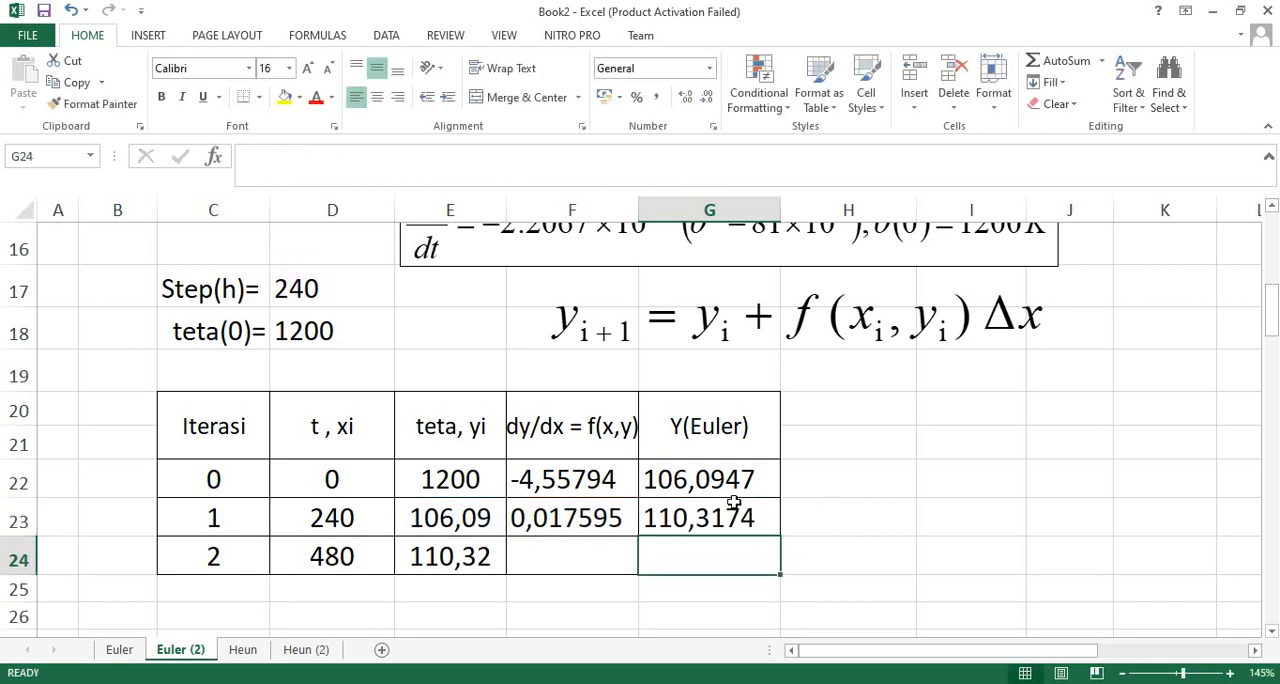
{"action": "left_click", "coordinate": [757, 491]}
{"action": "left_click_drag", "start_coordinate": [782, 497], "coordinate": [798, 569]}
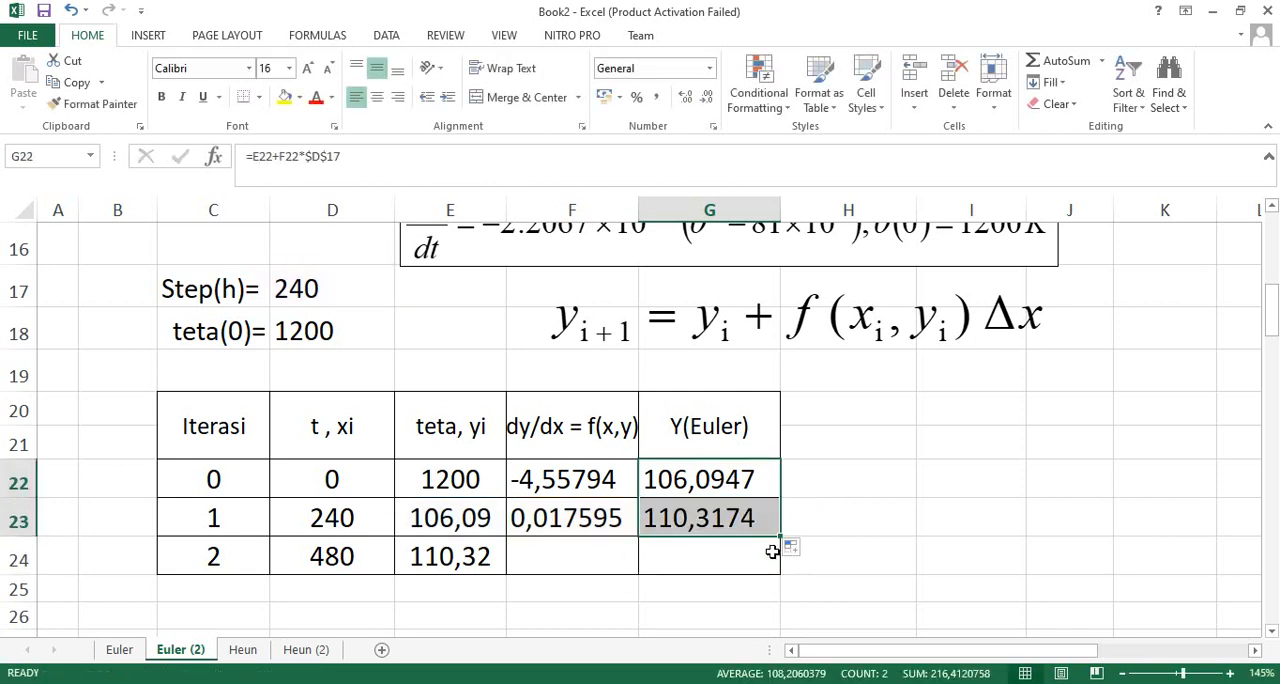
- Change the step-size reference in G22's Euler formula to relative D17 and fill the formula down into G23
{"action": "double_click", "coordinate": [705, 483]}
{"action": "double_click", "coordinate": [808, 481]}
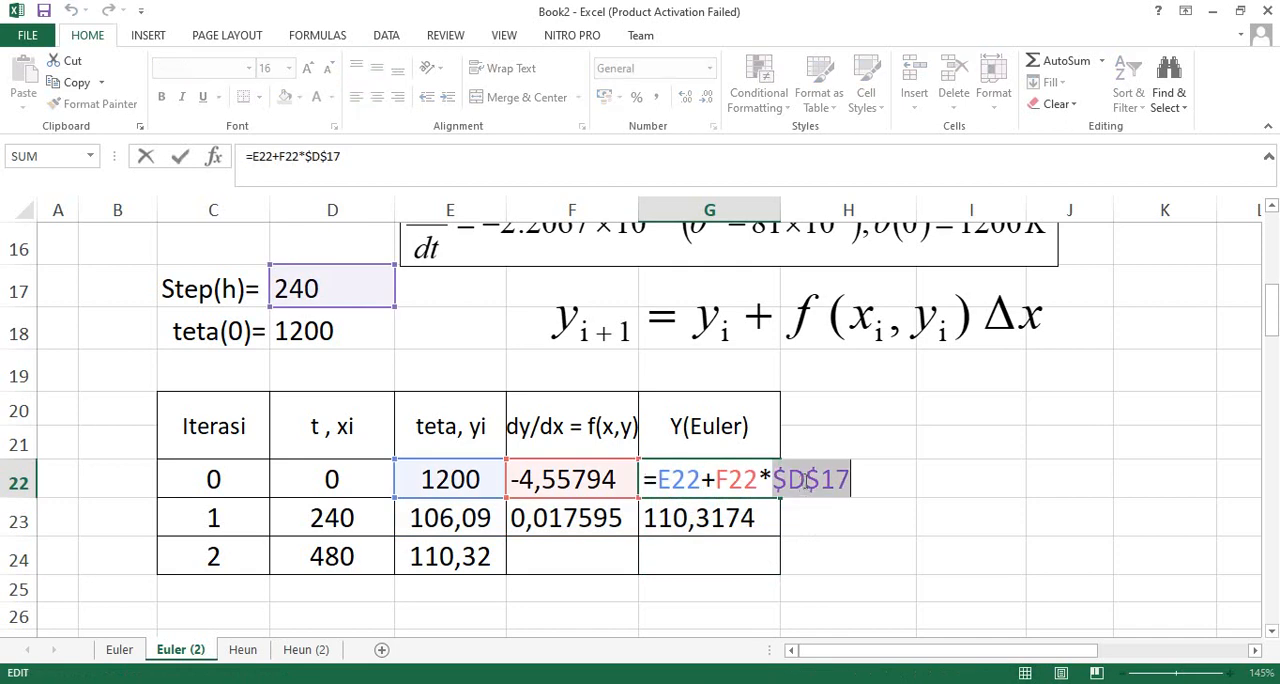
{"action": "key", "text": "F4"}
{"action": "key", "text": "F4"}
{"action": "key", "text": "F4"}
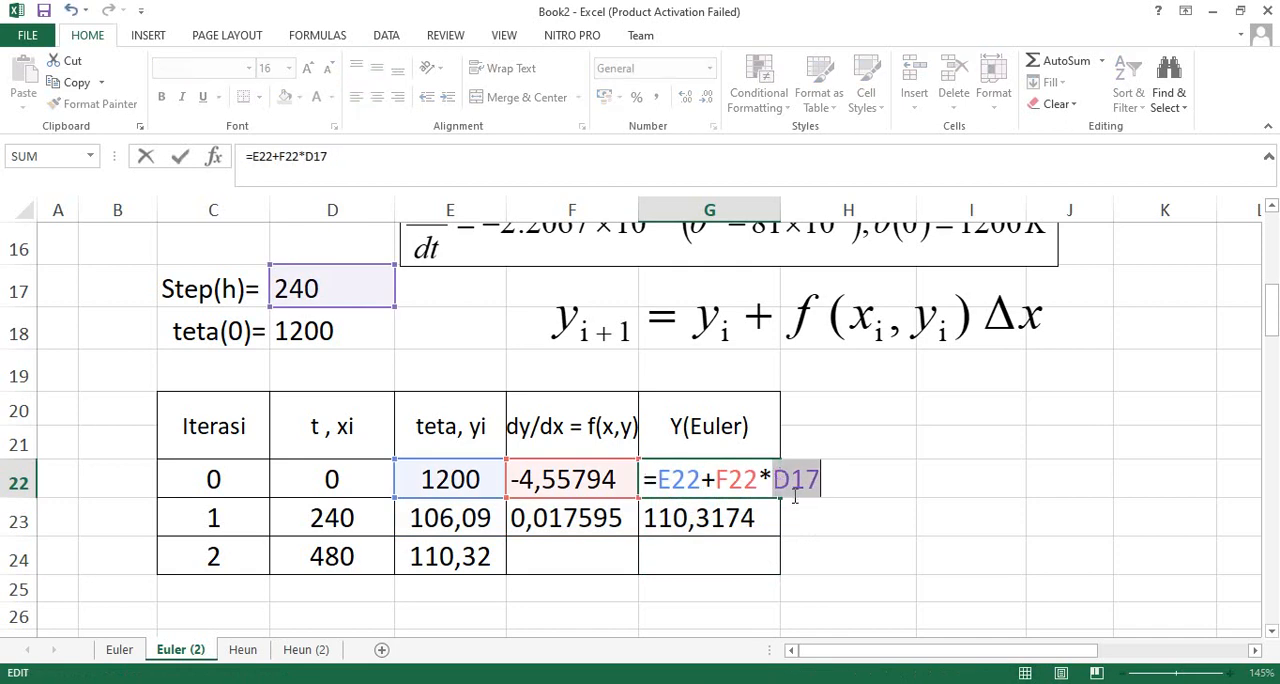
{"action": "key", "text": "Return"}
{"action": "left_click", "coordinate": [766, 495]}
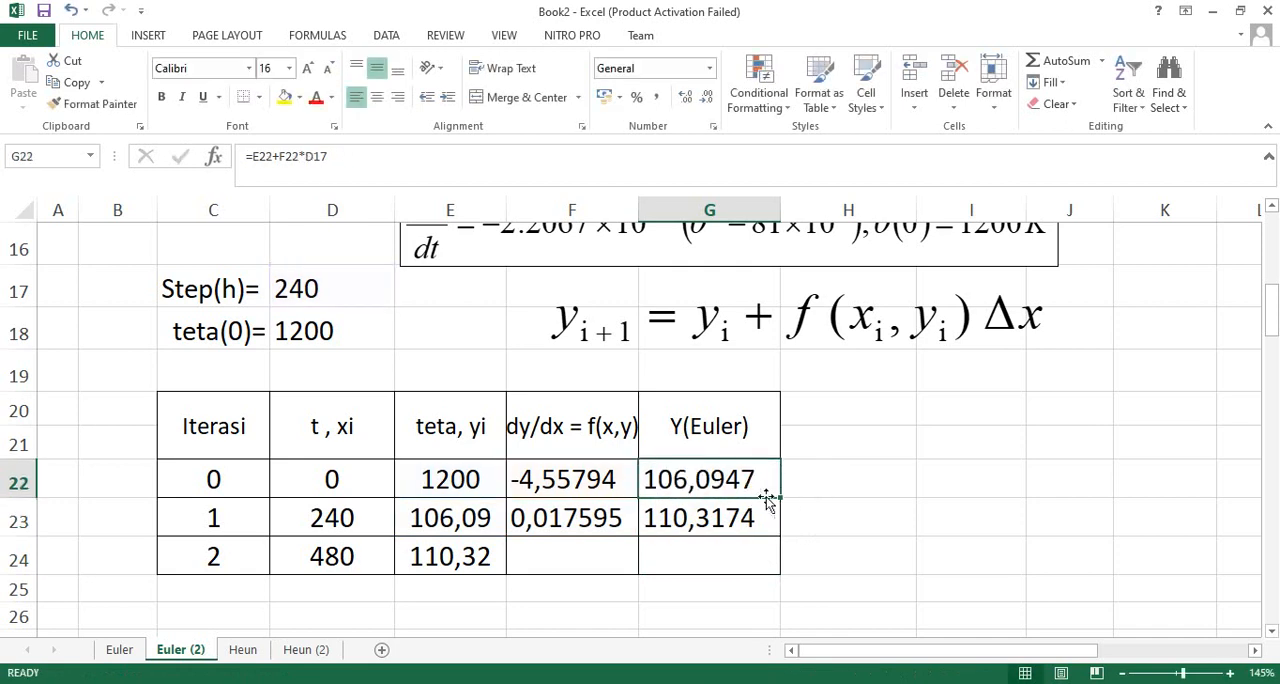
{"action": "left_click_drag", "start_coordinate": [781, 497], "coordinate": [777, 537]}
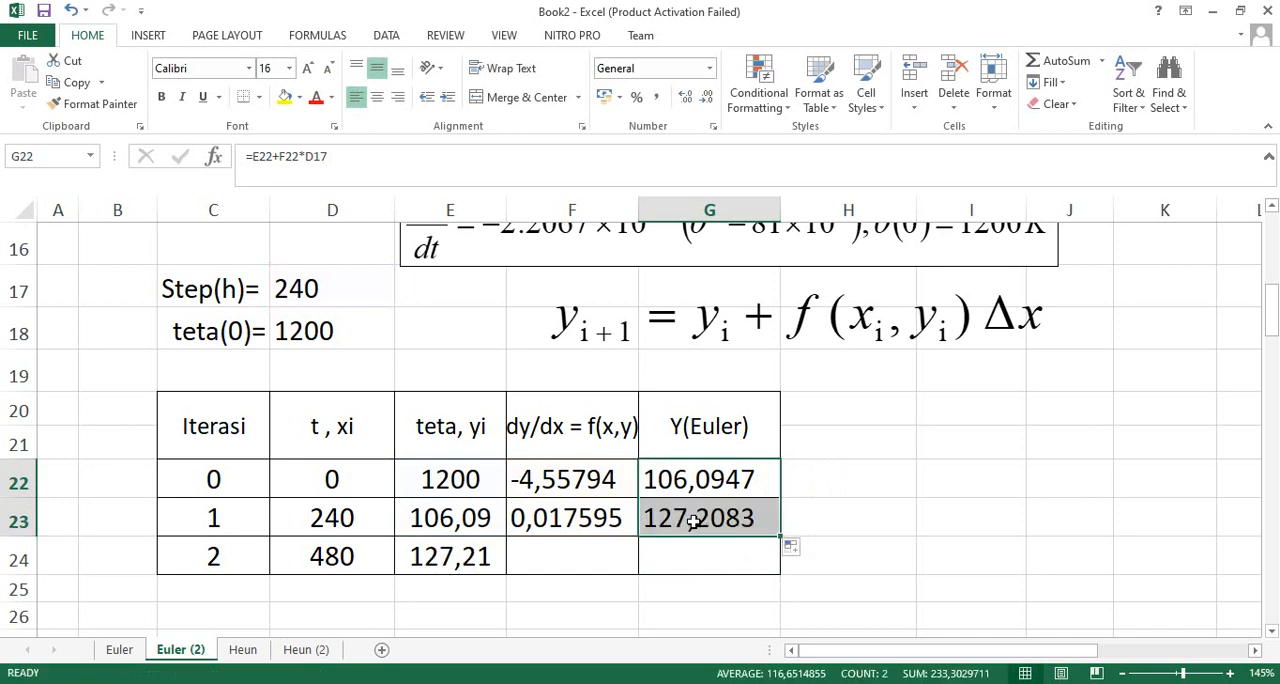
- Check which step-size cell the copied Euler formula in G23 references
{"action": "double_click", "coordinate": [693, 521]}
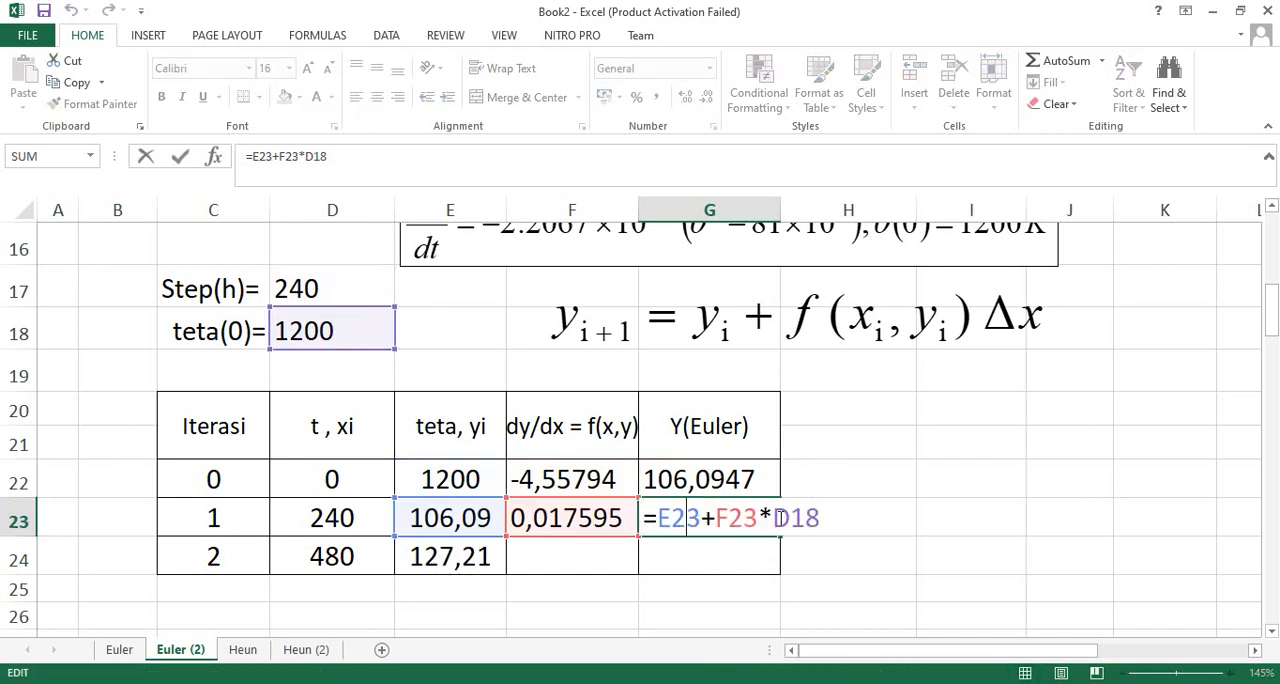
{"action": "left_click_drag", "start_coordinate": [779, 518], "coordinate": [821, 518]}
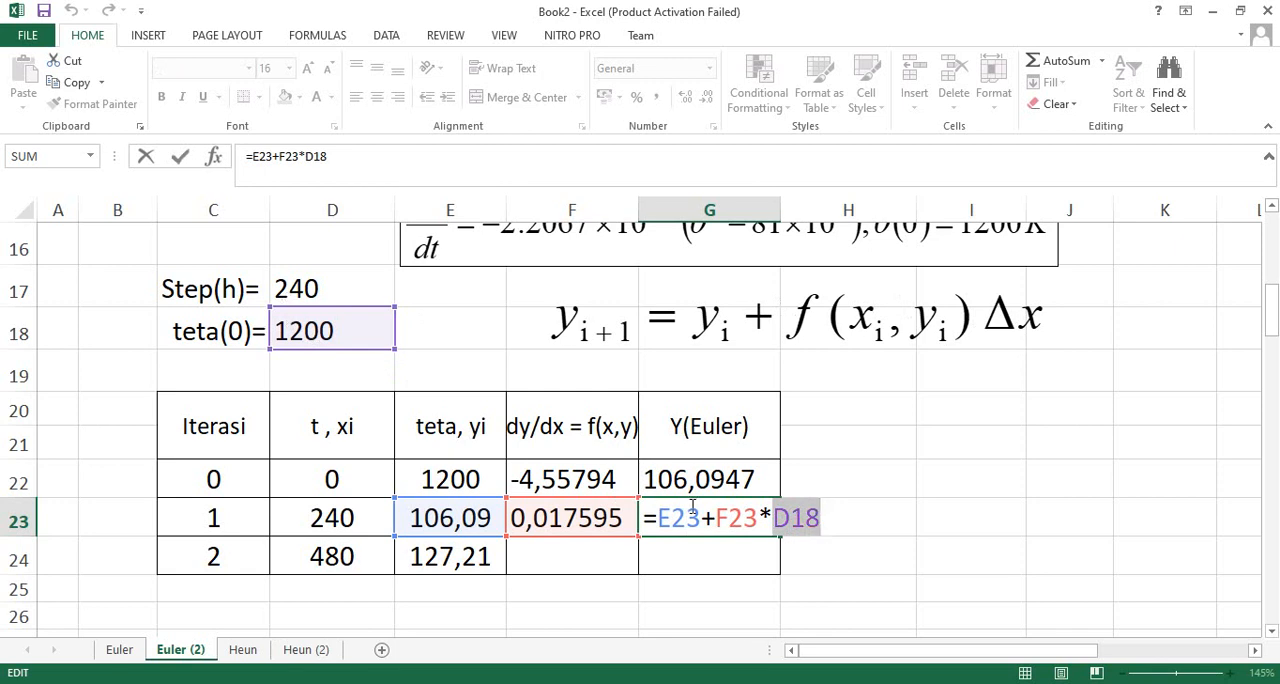
{"action": "key", "text": "Return"}
- Make the step-size reference in G22's Euler formula absolute as $D$17 and fill the formula down into G23
{"action": "double_click", "coordinate": [729, 480]}
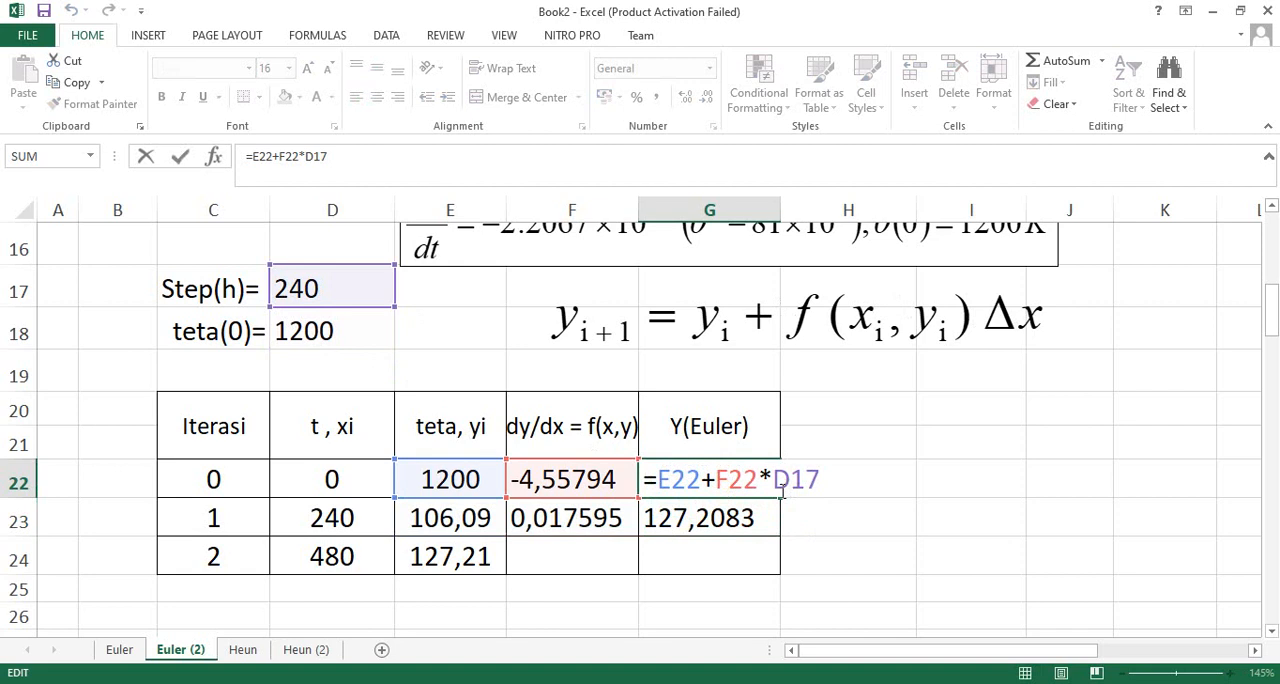
{"action": "key", "text": "F4"}
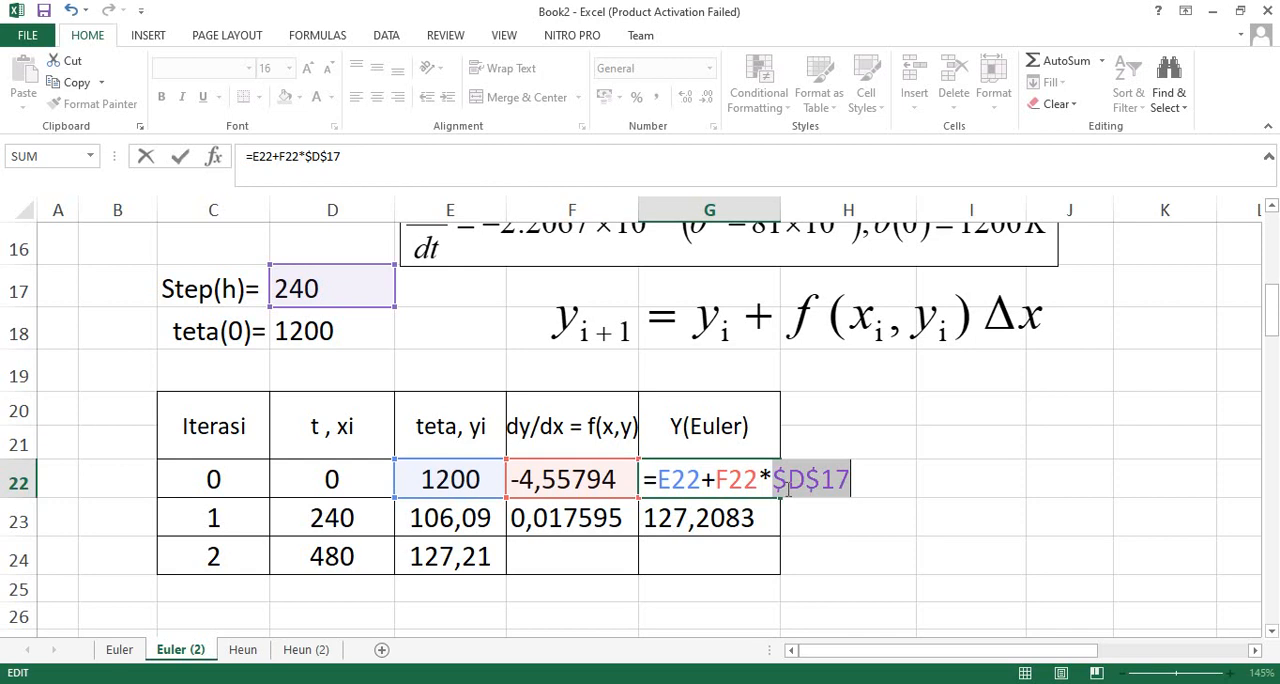
{"action": "key", "text": "Return"}
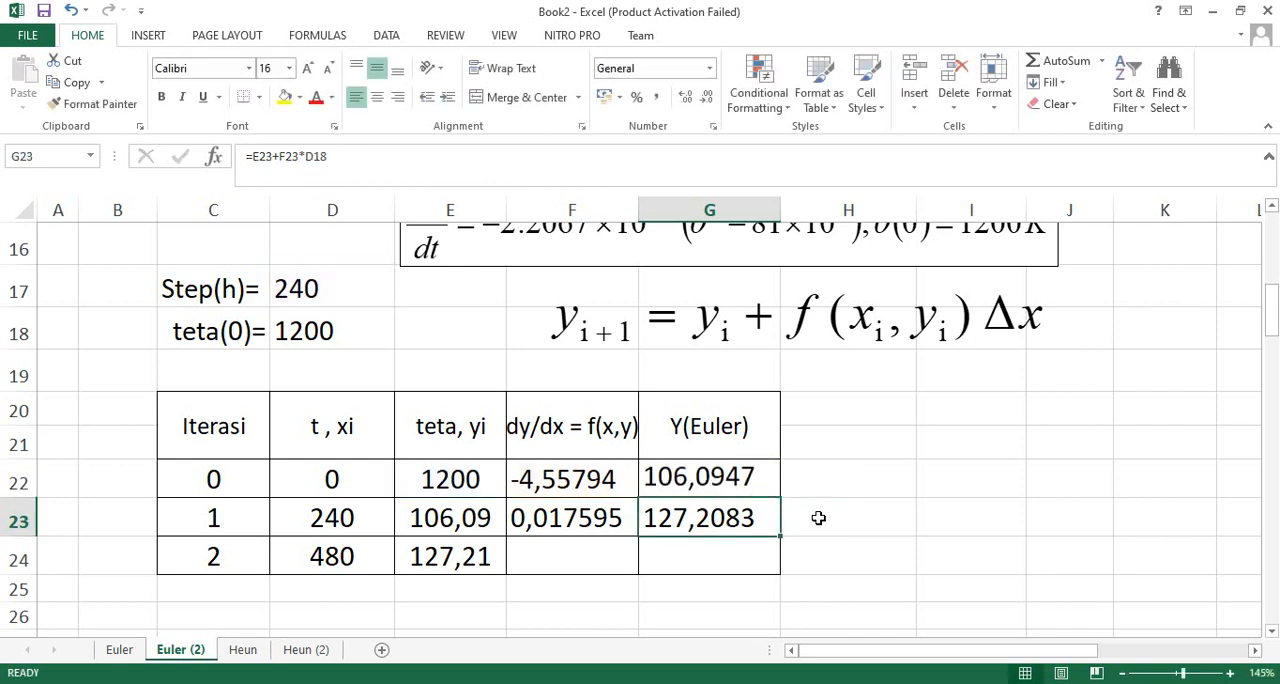
{"action": "left_click", "coordinate": [767, 481]}
{"action": "left_click_drag", "start_coordinate": [780, 500], "coordinate": [775, 530]}
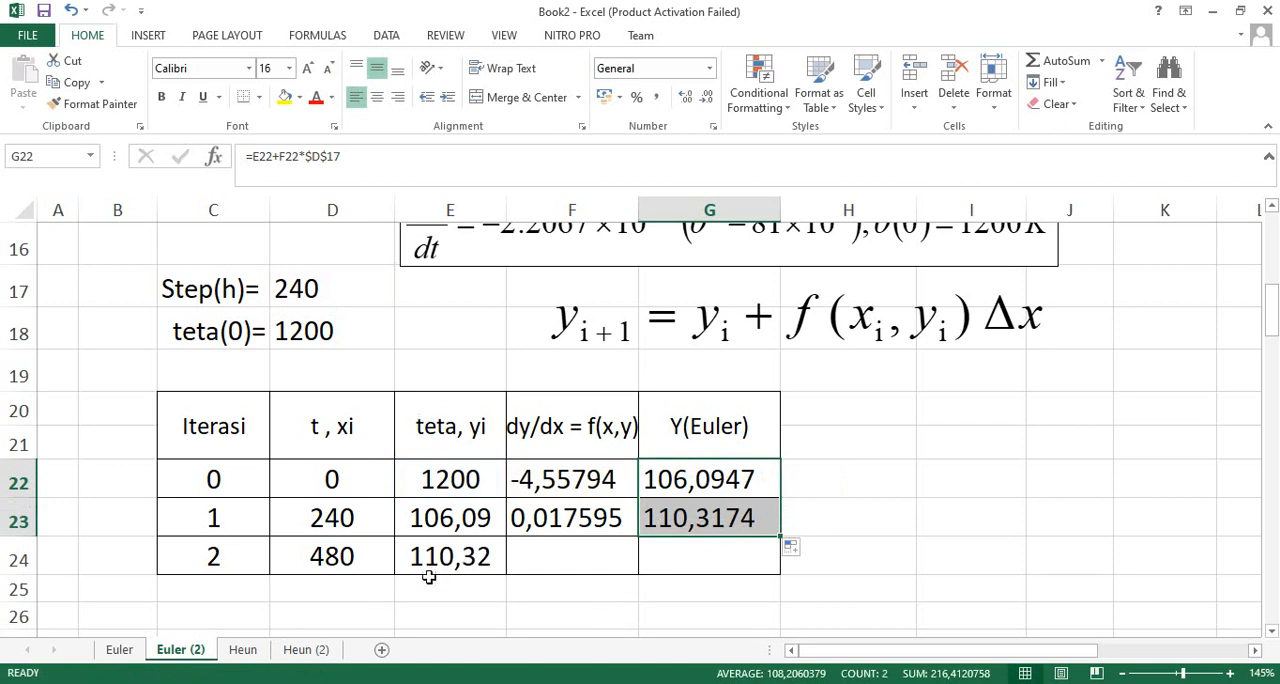
- Review the t and teta cells of iterations 0 to 2 against the differential equation and its initial condition
{"action": "left_click", "coordinate": [327, 480]}
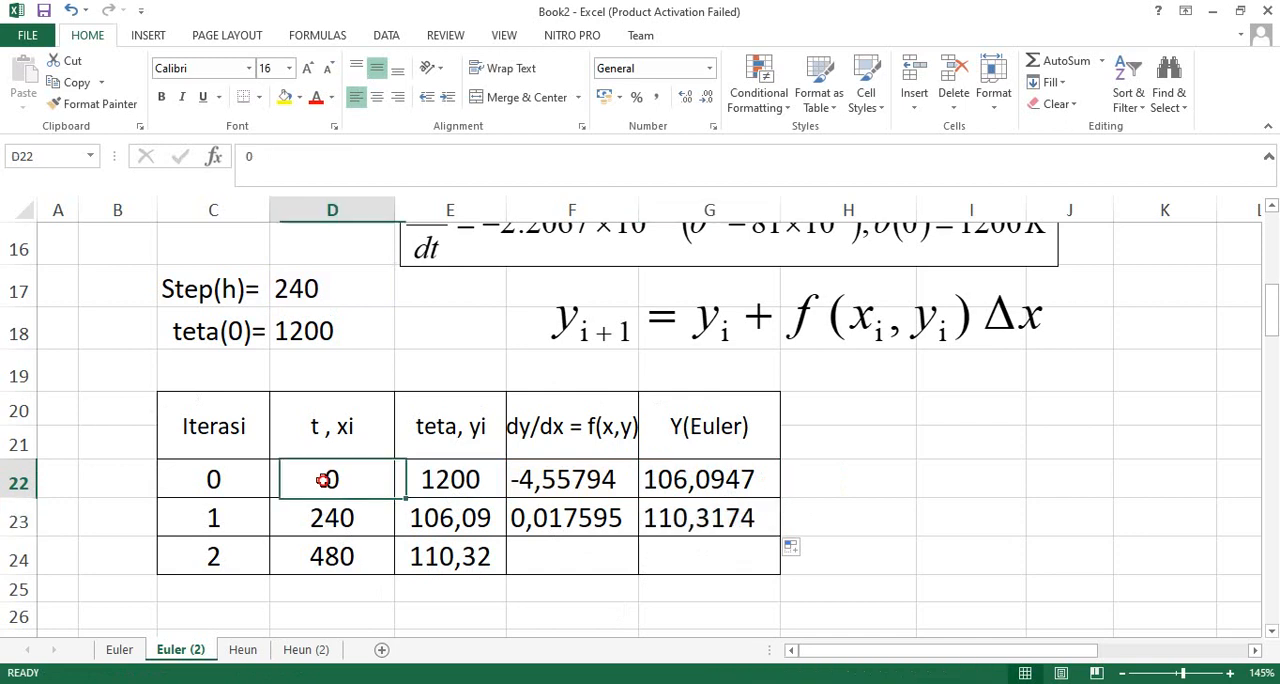
{"action": "left_click", "coordinate": [456, 479]}
{"action": "scroll", "coordinate": [795, 462], "scroll_direction": "up", "scroll_amount": 1}
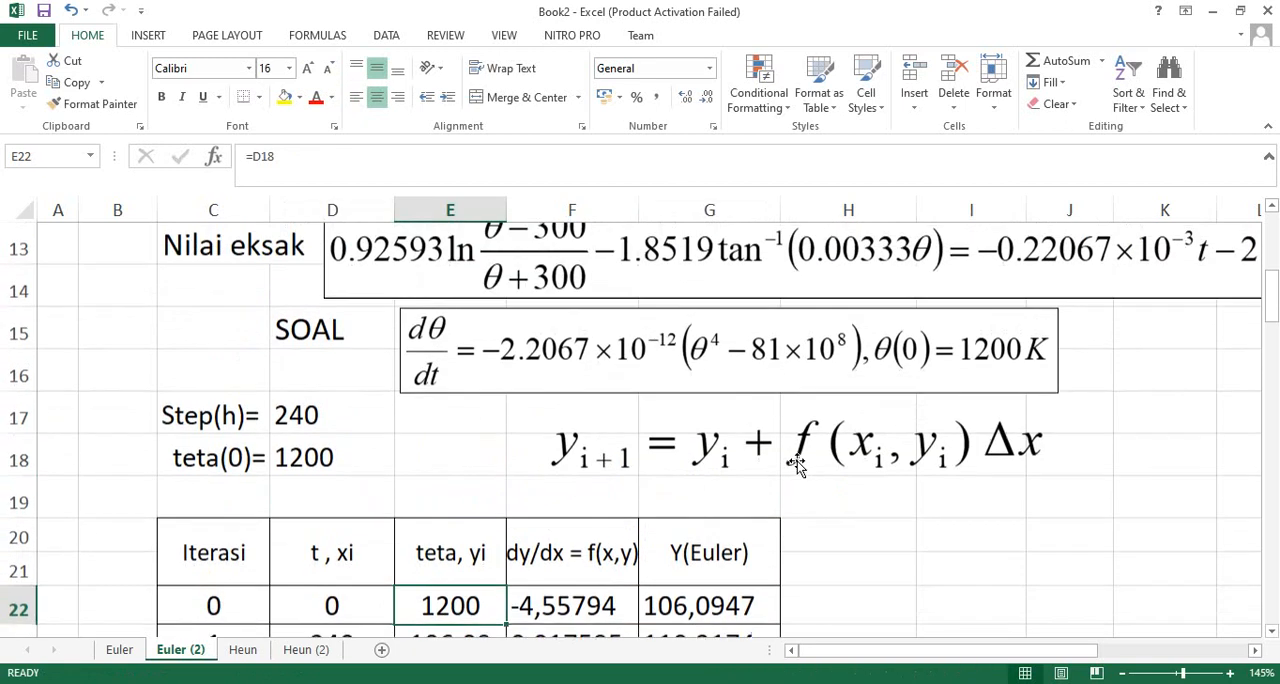
{"action": "scroll", "coordinate": [878, 440], "scroll_direction": "down", "scroll_amount": 1}
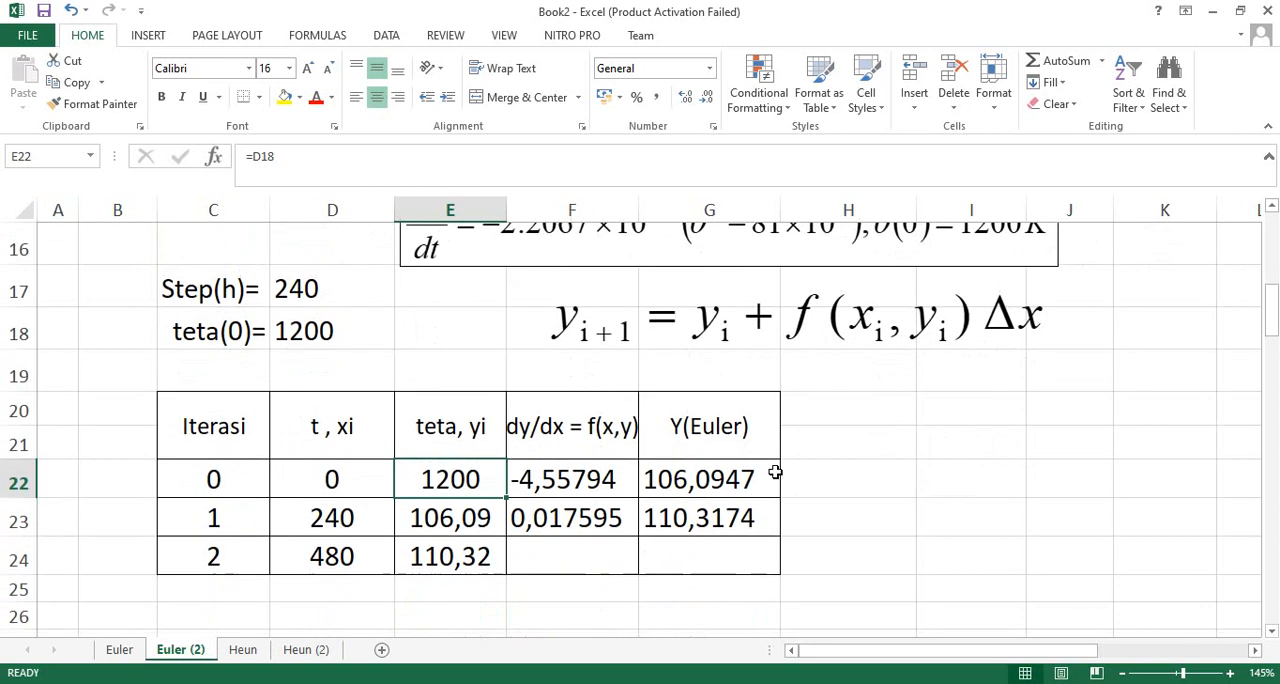
{"action": "left_click", "coordinate": [335, 524]}
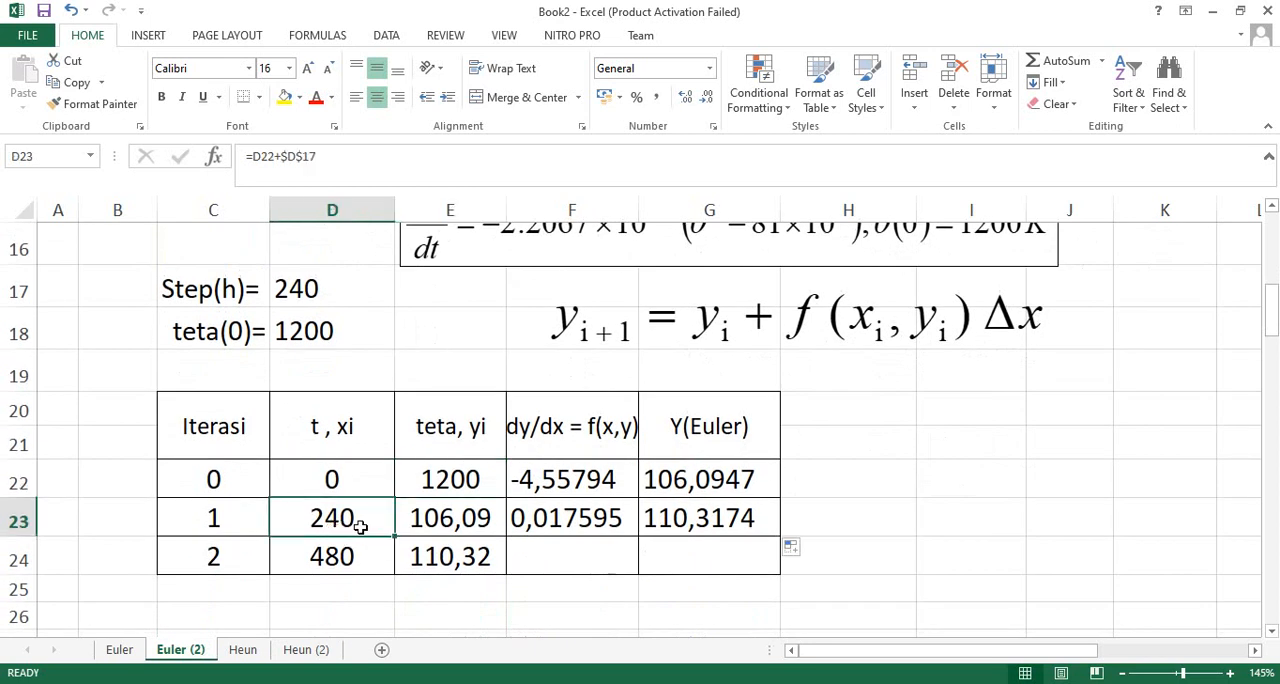
{"action": "left_click", "coordinate": [458, 521]}
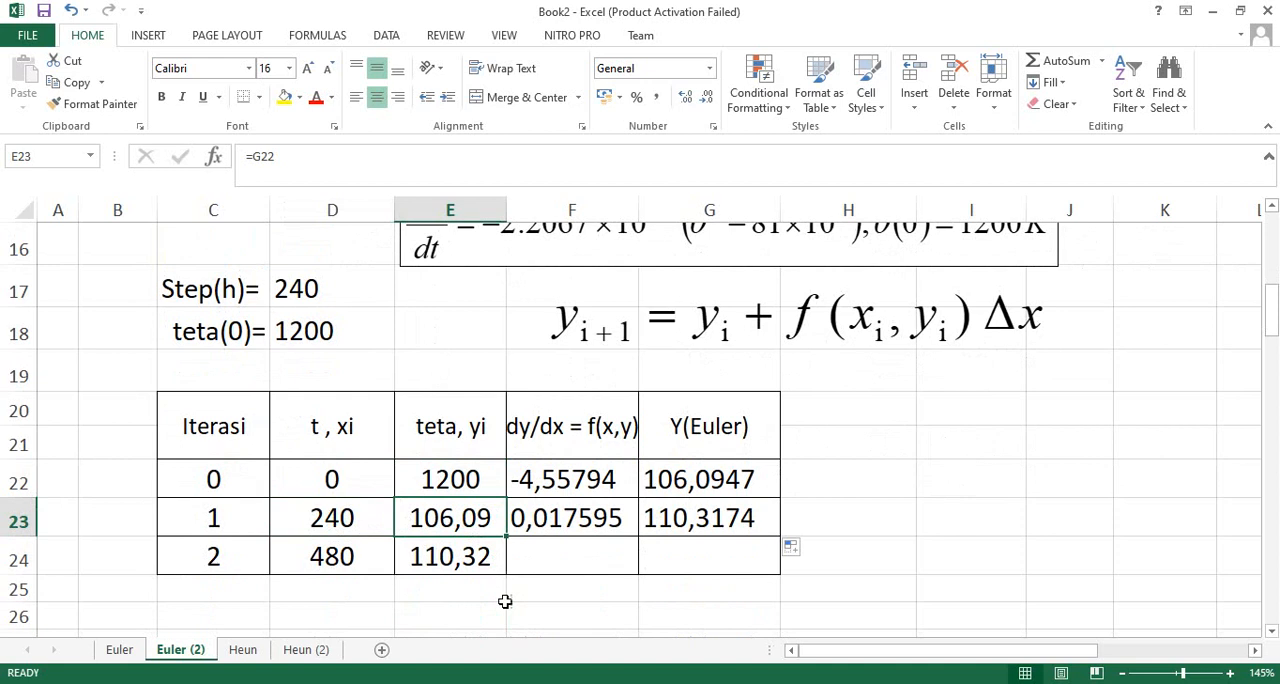
{"action": "scroll", "coordinate": [557, 526], "scroll_direction": "up", "scroll_amount": 1}
{"action": "scroll", "coordinate": [557, 526], "scroll_direction": "up", "scroll_amount": 1}
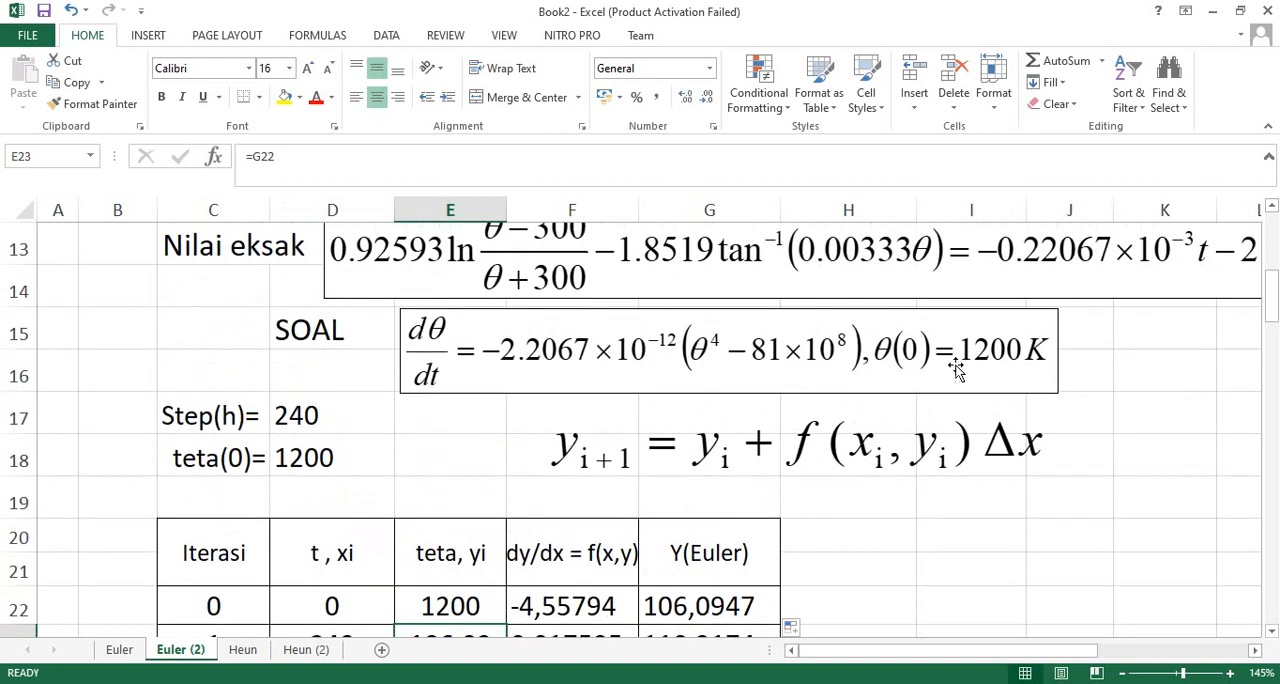
{"action": "scroll", "coordinate": [634, 527], "scroll_direction": "down", "scroll_amount": 2}
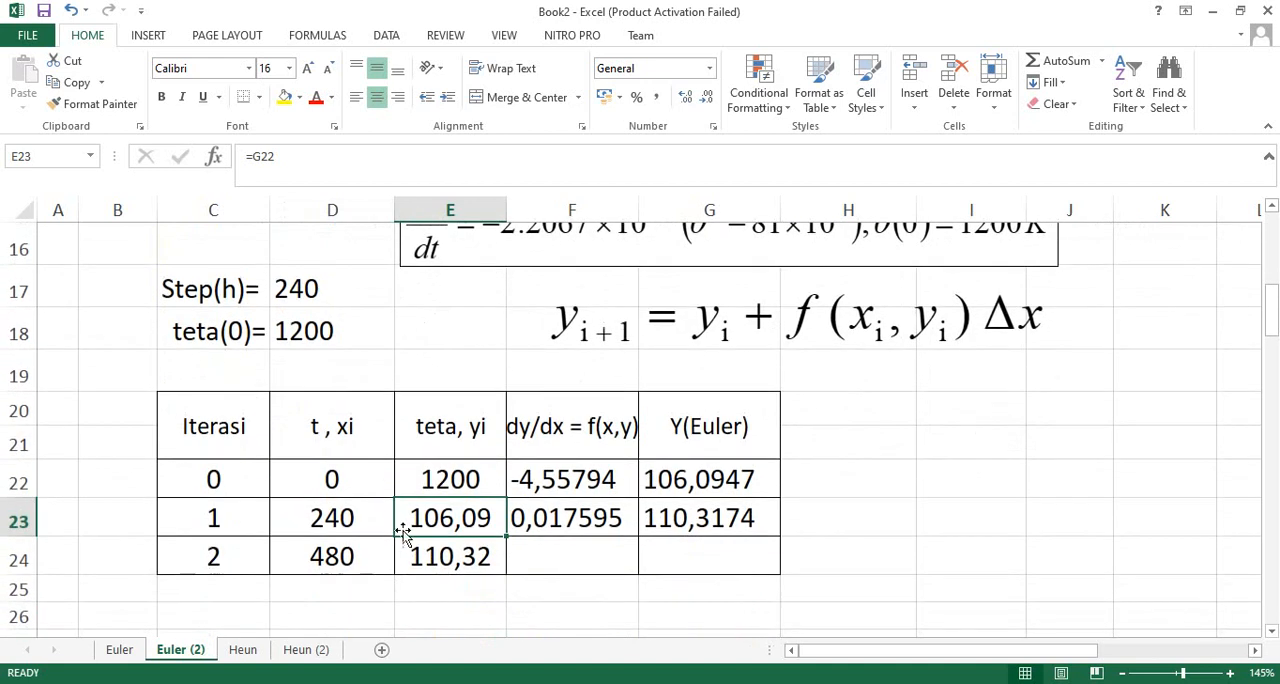
{"action": "left_click", "coordinate": [335, 562]}
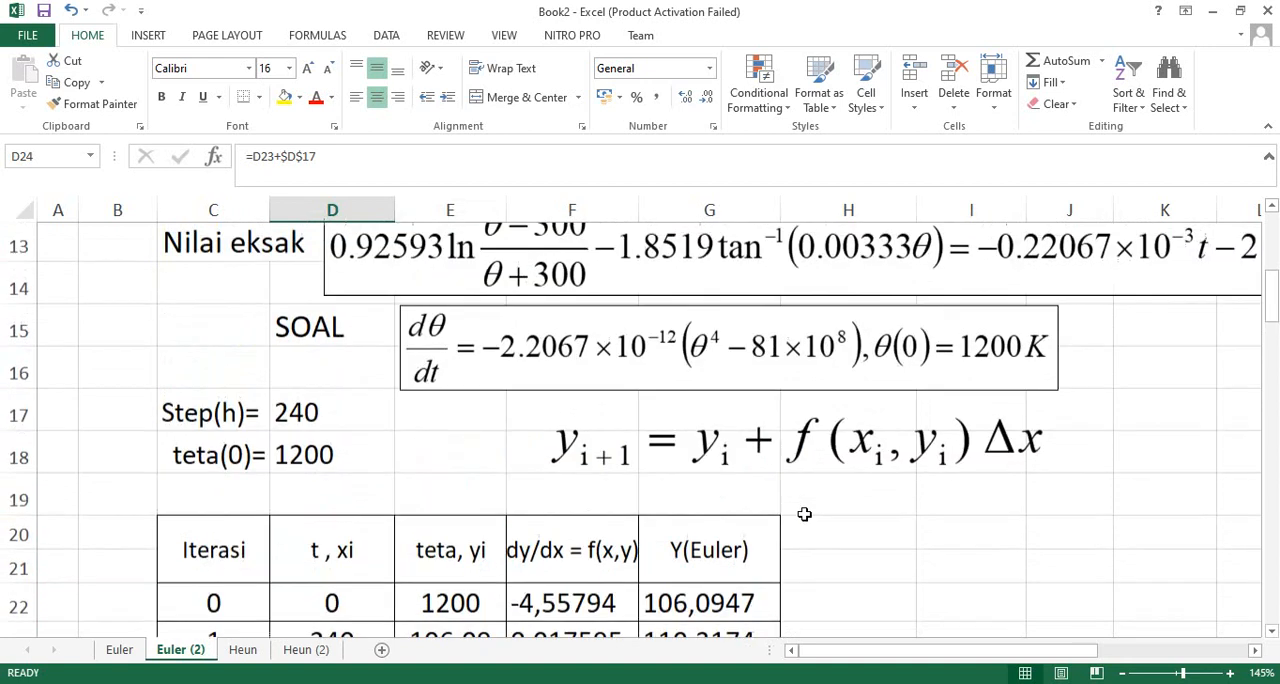
{"action": "scroll", "coordinate": [804, 514], "scroll_direction": "up", "scroll_amount": 1}
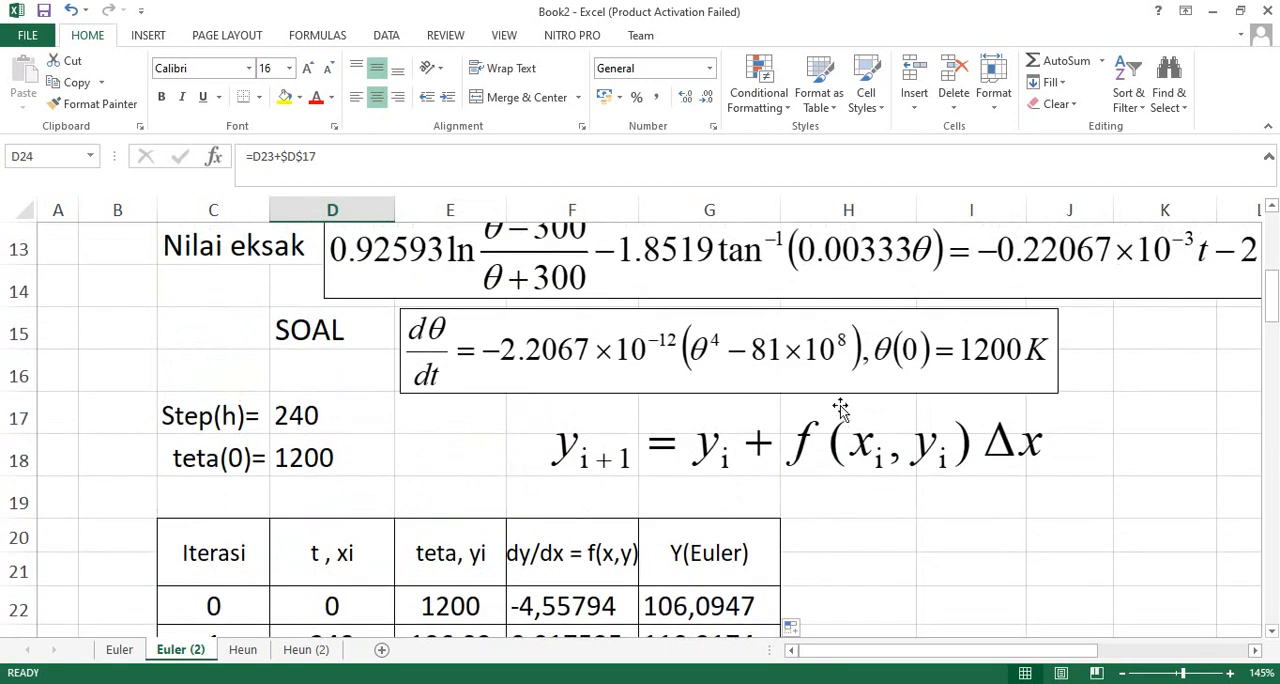
{"action": "scroll", "coordinate": [788, 430], "scroll_direction": "down", "scroll_amount": 1}
{"action": "left_click", "coordinate": [434, 565]}
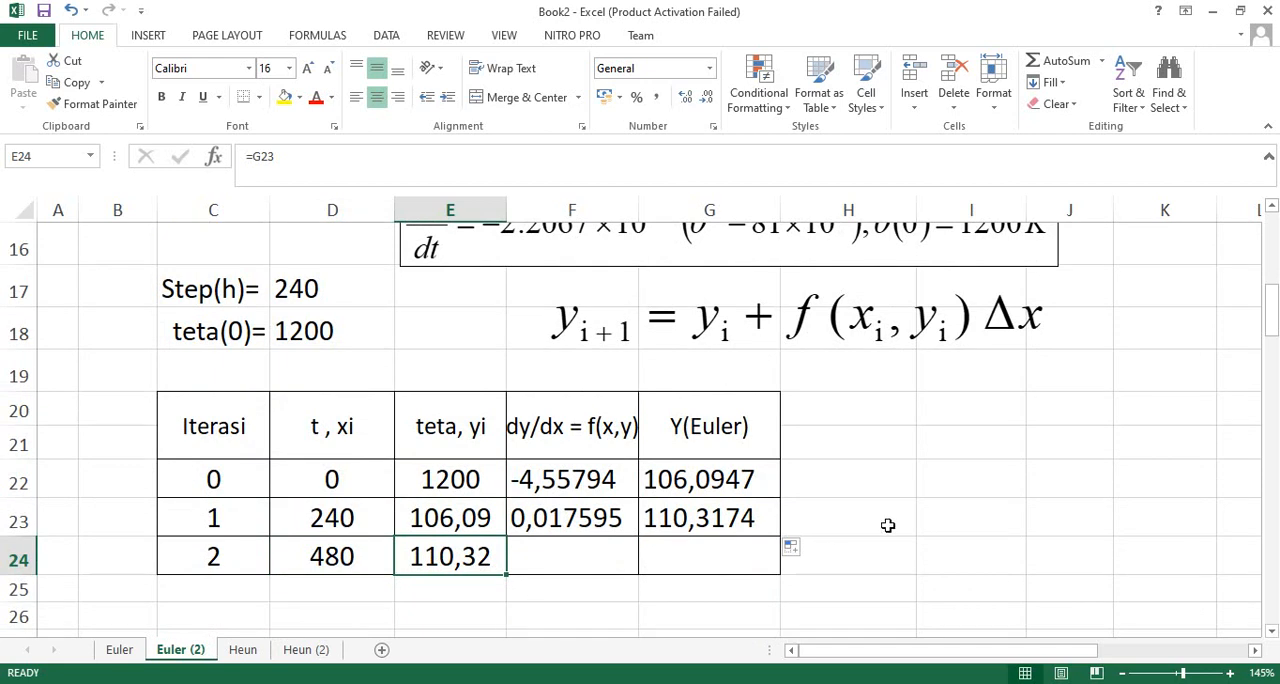
- Review the whole worksheet, from the problem statement and exact-value equation to the Euler iteration table
{"action": "scroll", "coordinate": [893, 508], "scroll_direction": "down", "scroll_amount": 1}
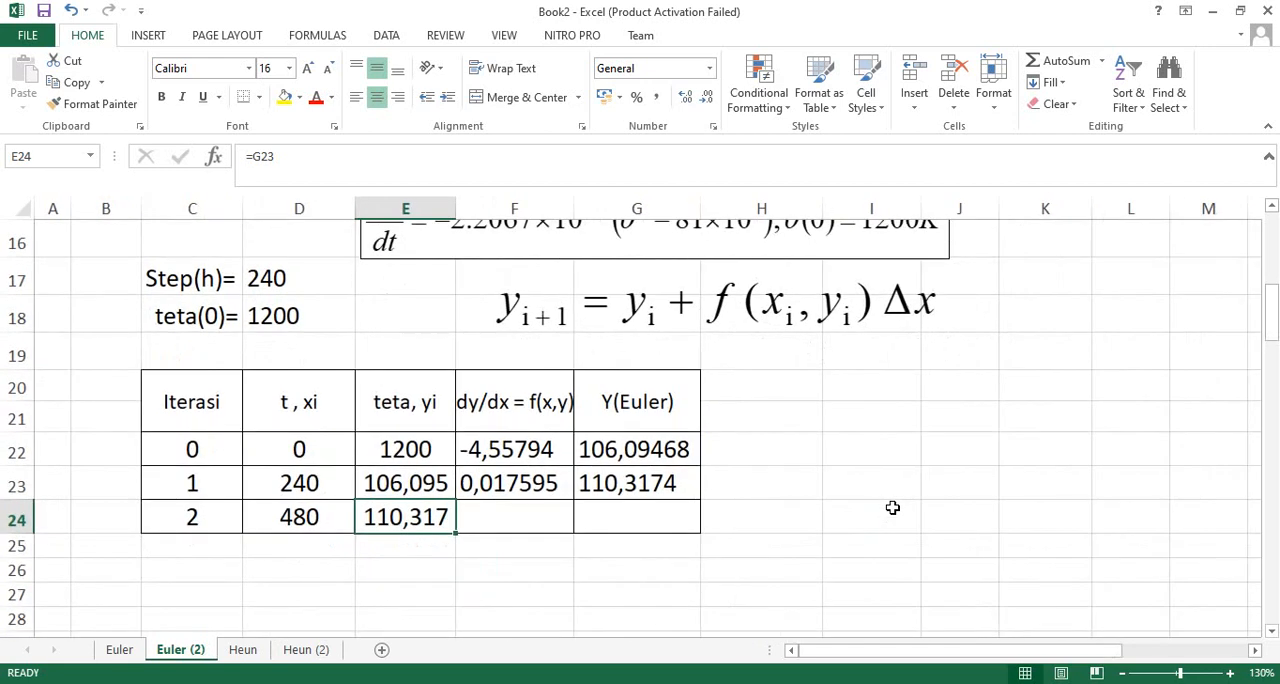
{"action": "scroll", "coordinate": [893, 508], "scroll_direction": "up", "scroll_amount": 1}
{"action": "scroll", "coordinate": [893, 508], "scroll_direction": "down", "scroll_amount": 2}
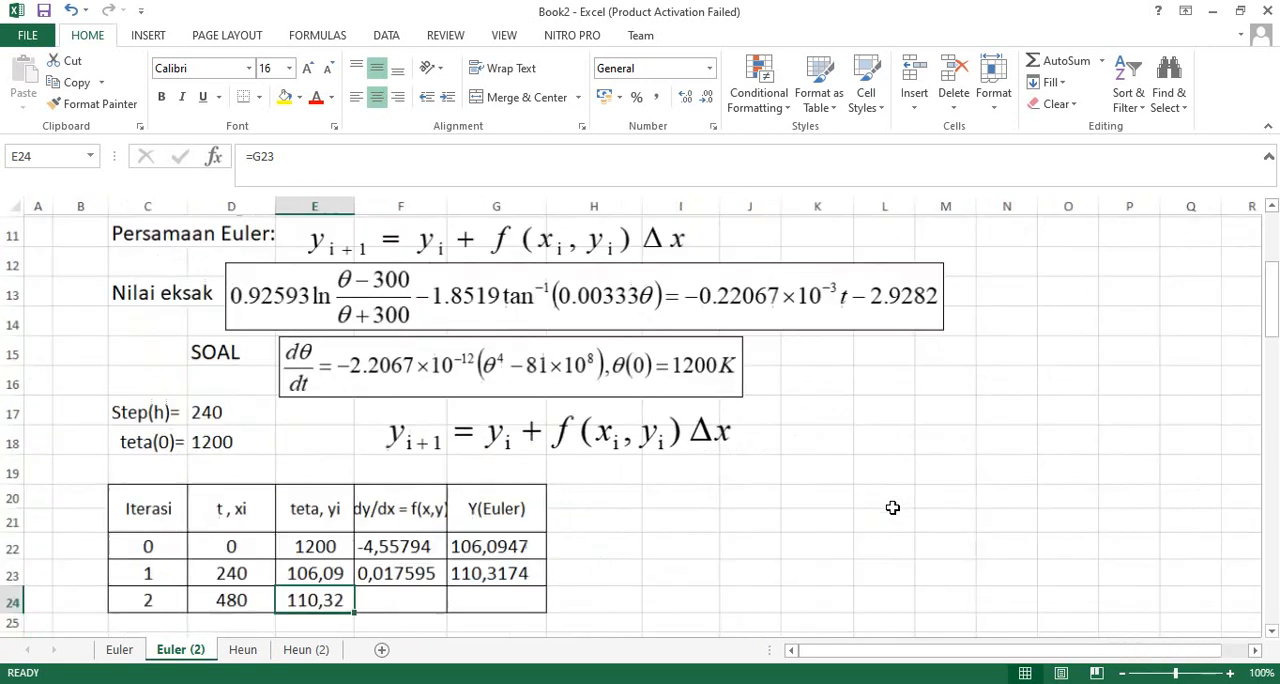
{"action": "scroll", "coordinate": [893, 508], "scroll_direction": "down", "scroll_amount": 2}
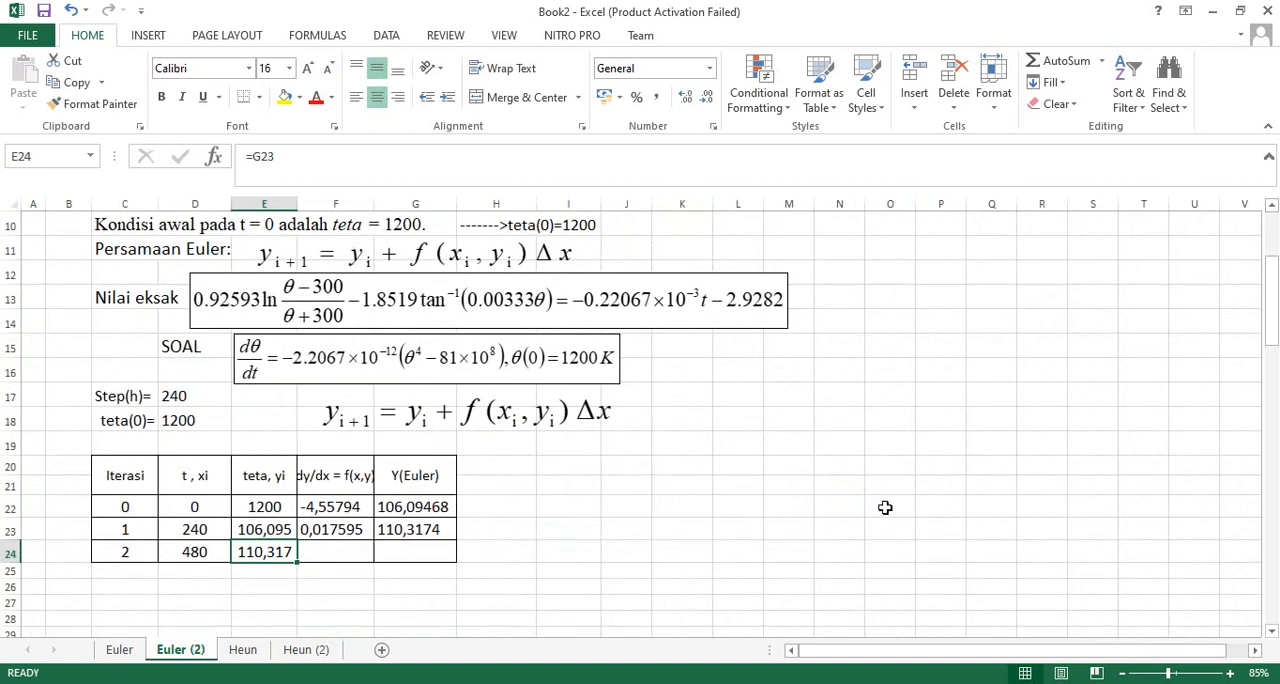
{"action": "scroll", "coordinate": [866, 507], "scroll_direction": "up", "scroll_amount": 1}
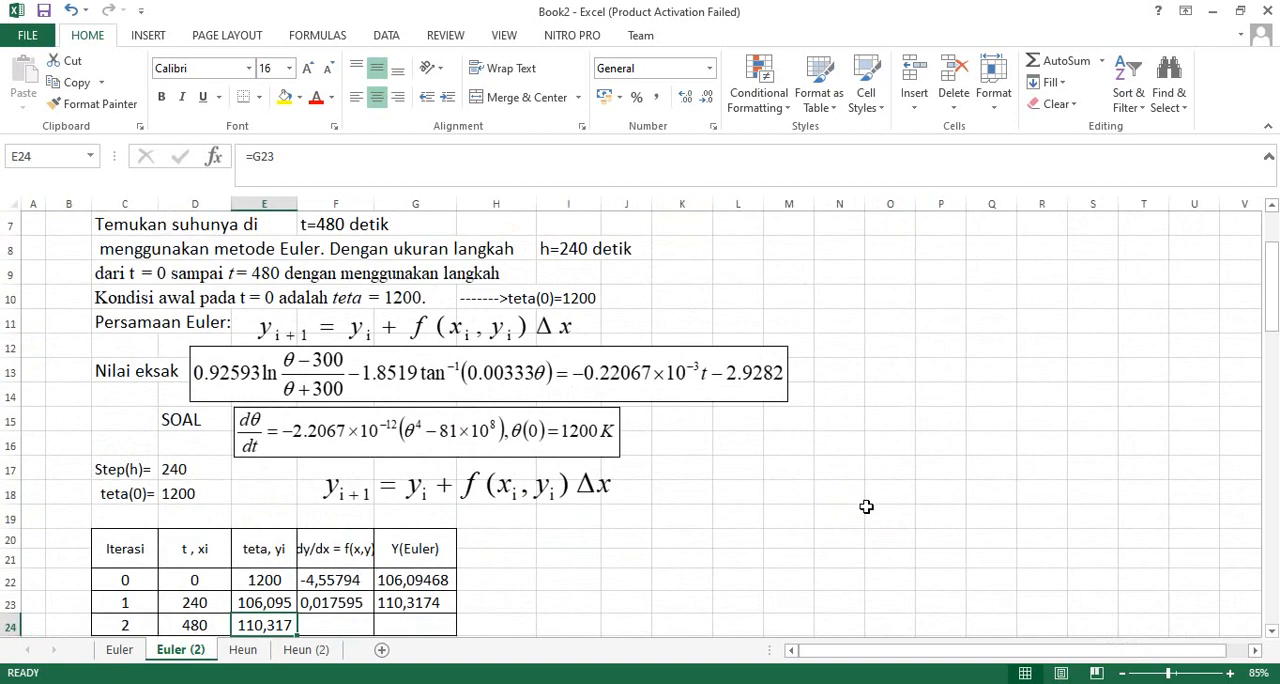
{"action": "scroll", "coordinate": [866, 507], "scroll_direction": "up", "scroll_amount": 1}
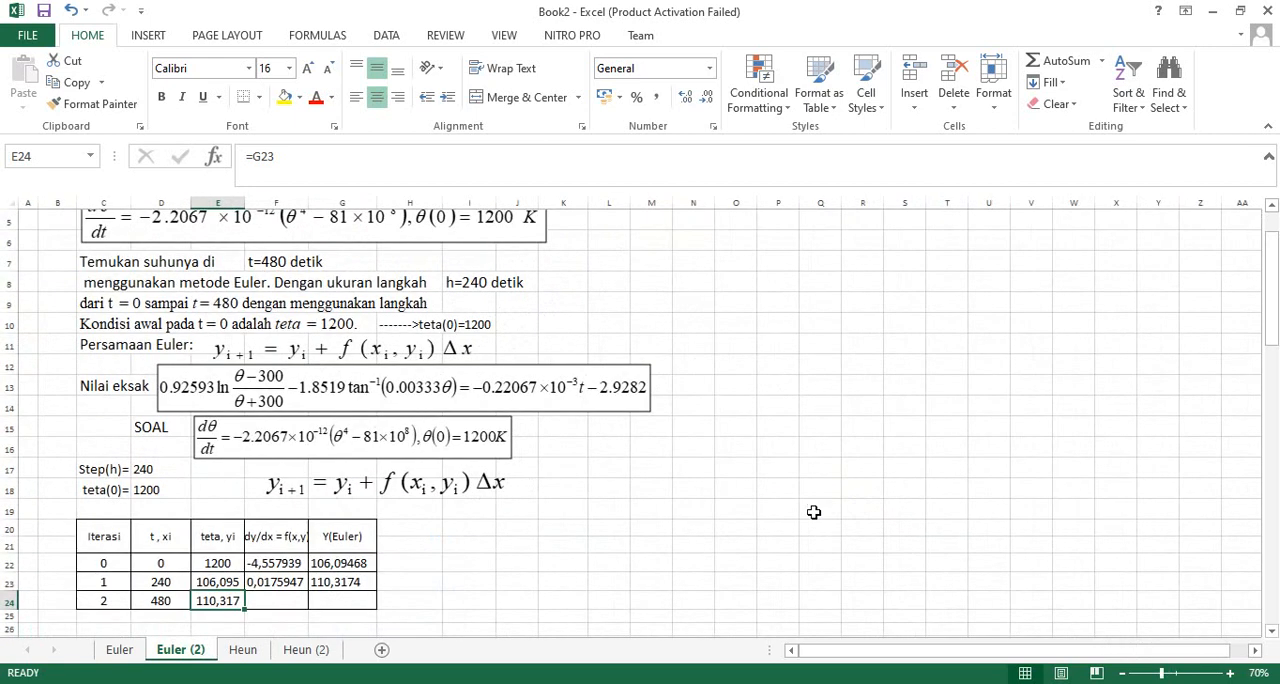
{"action": "scroll", "coordinate": [812, 511], "scroll_direction": "down", "scroll_amount": 2}
{"action": "scroll", "coordinate": [761, 508], "scroll_direction": "up", "scroll_amount": 1}
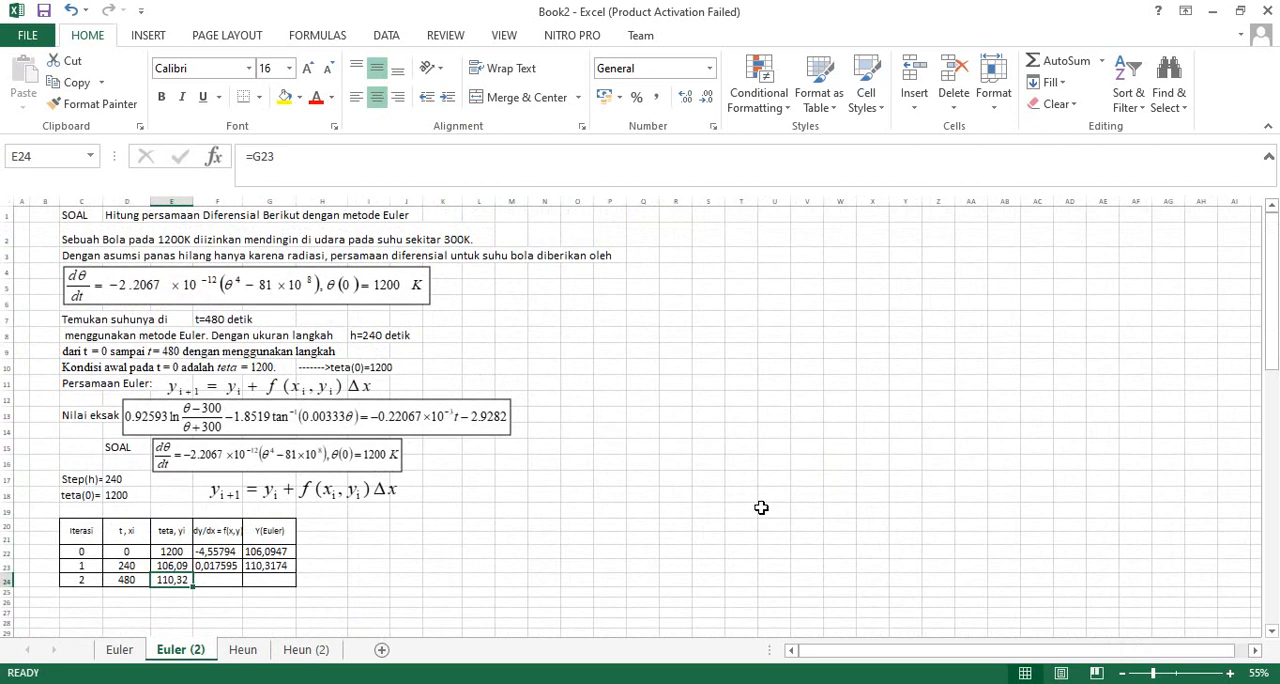
{"action": "scroll", "coordinate": [761, 508], "scroll_direction": "up", "scroll_amount": 2}
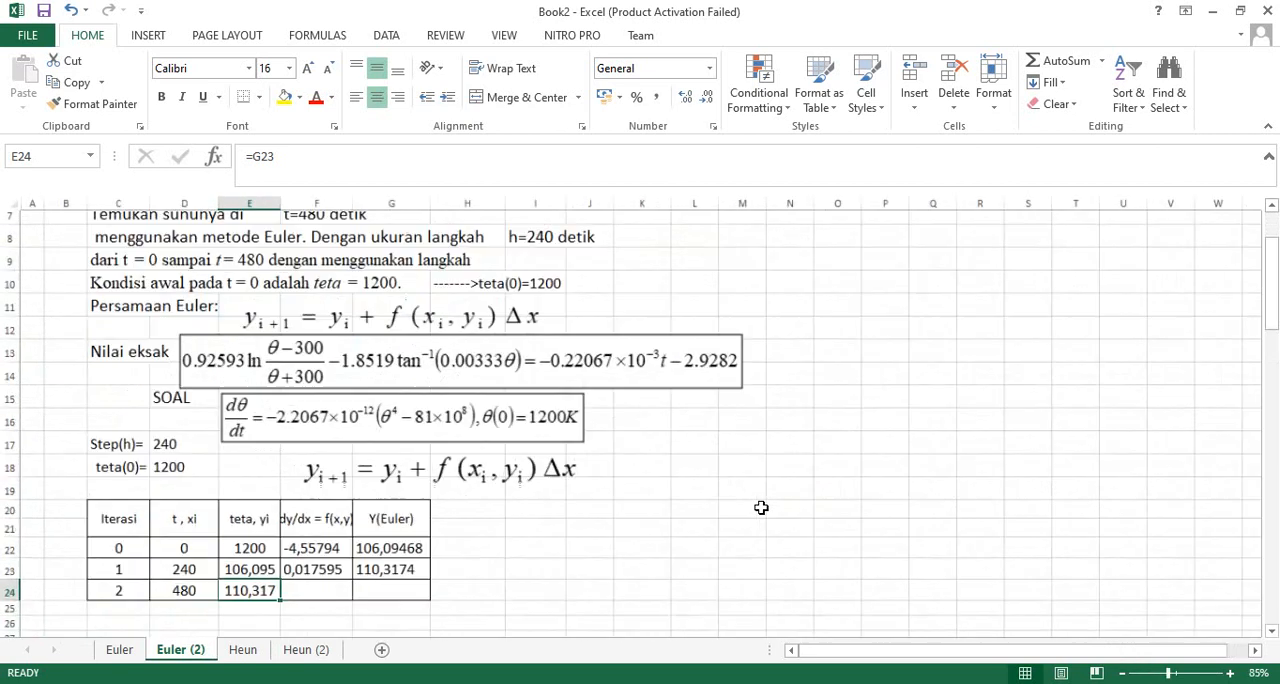
{"action": "scroll", "coordinate": [761, 508], "scroll_direction": "up", "scroll_amount": 2}
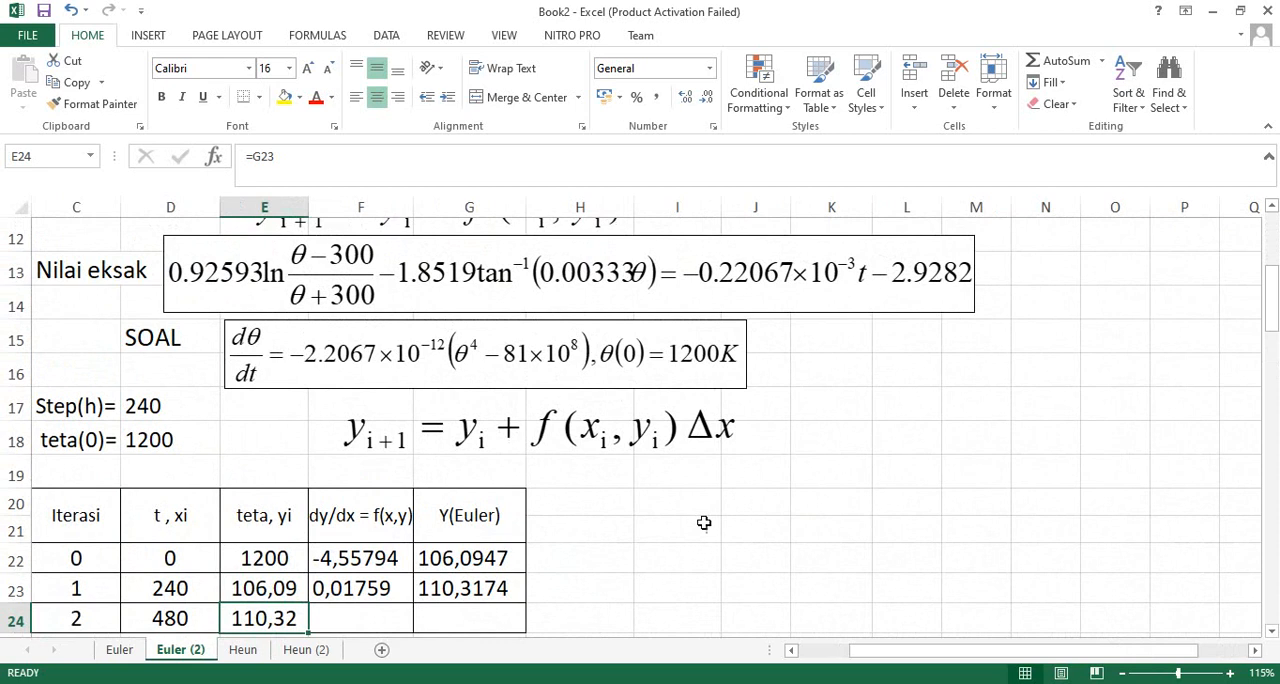
{"action": "scroll", "coordinate": [703, 520], "scroll_direction": "up", "scroll_amount": 3}
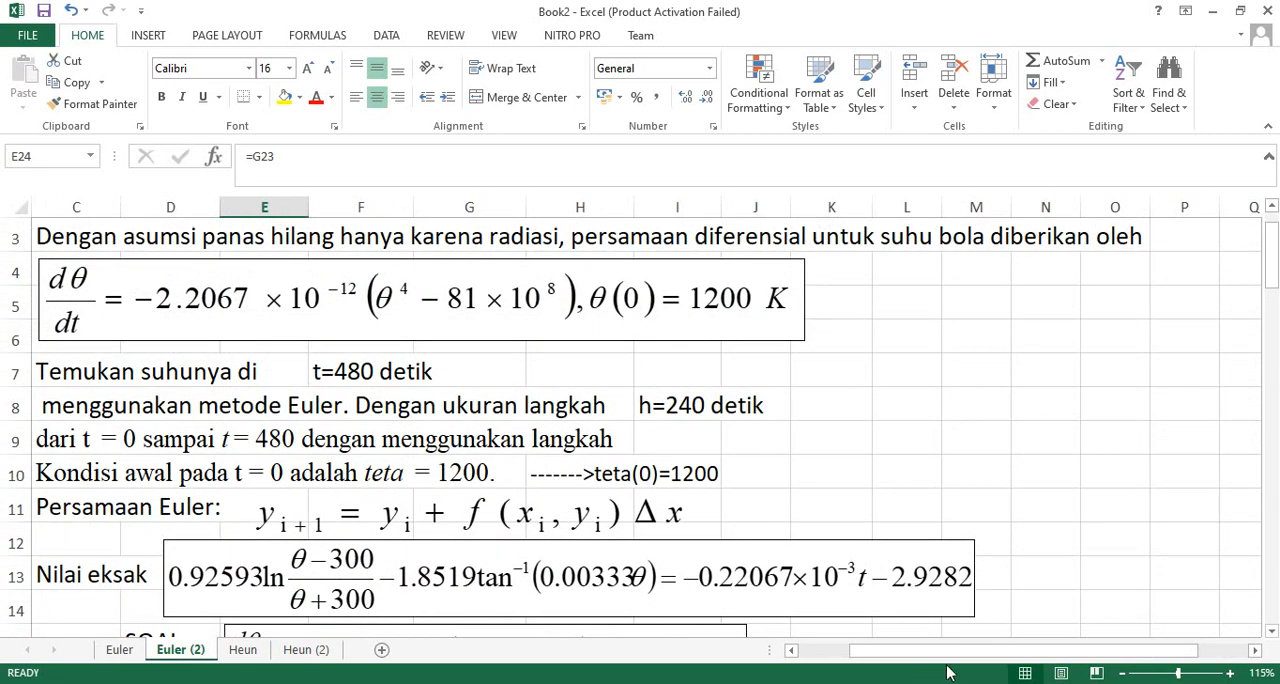
{"action": "left_click_drag", "start_coordinate": [952, 652], "coordinate": [830, 665]}
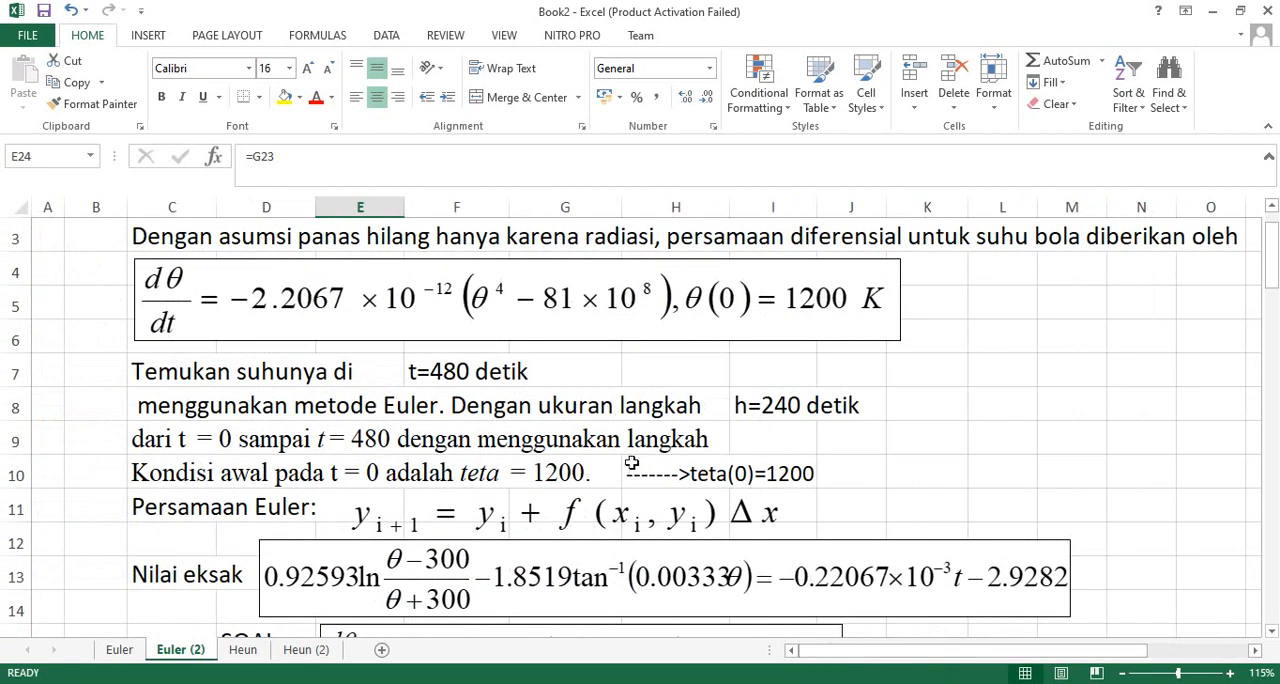
{"action": "scroll", "coordinate": [632, 464], "scroll_direction": "down", "scroll_amount": 3}
{"action": "scroll", "coordinate": [633, 463], "scroll_direction": "down", "scroll_amount": 1}
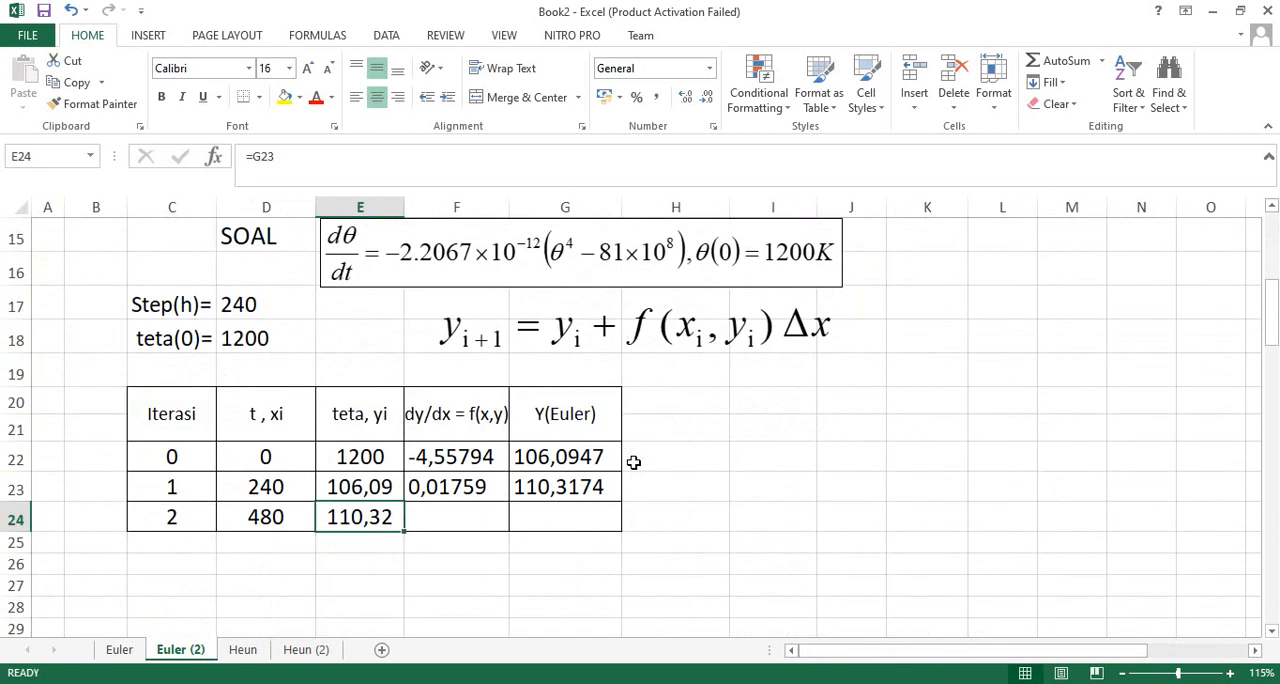
{"action": "scroll", "coordinate": [633, 462], "scroll_direction": "up", "scroll_amount": 1}
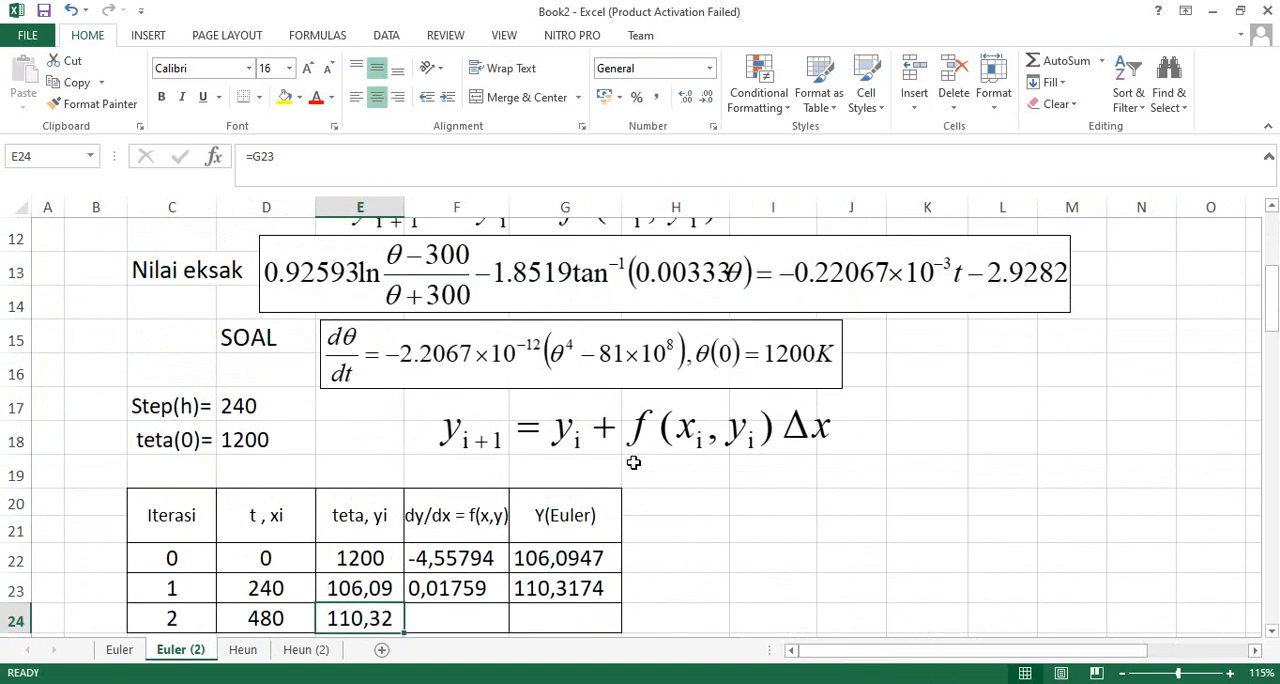
{"action": "left_click", "coordinate": [1274, 634]}
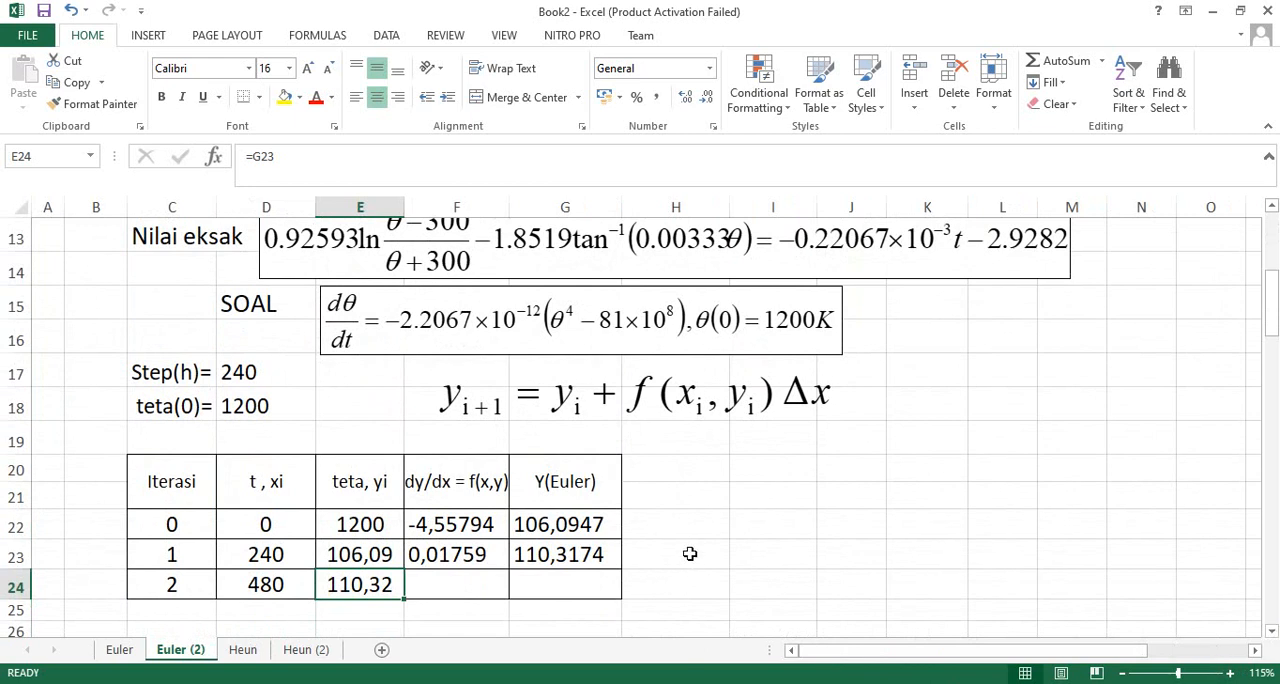
{"action": "left_click", "coordinate": [750, 520]}
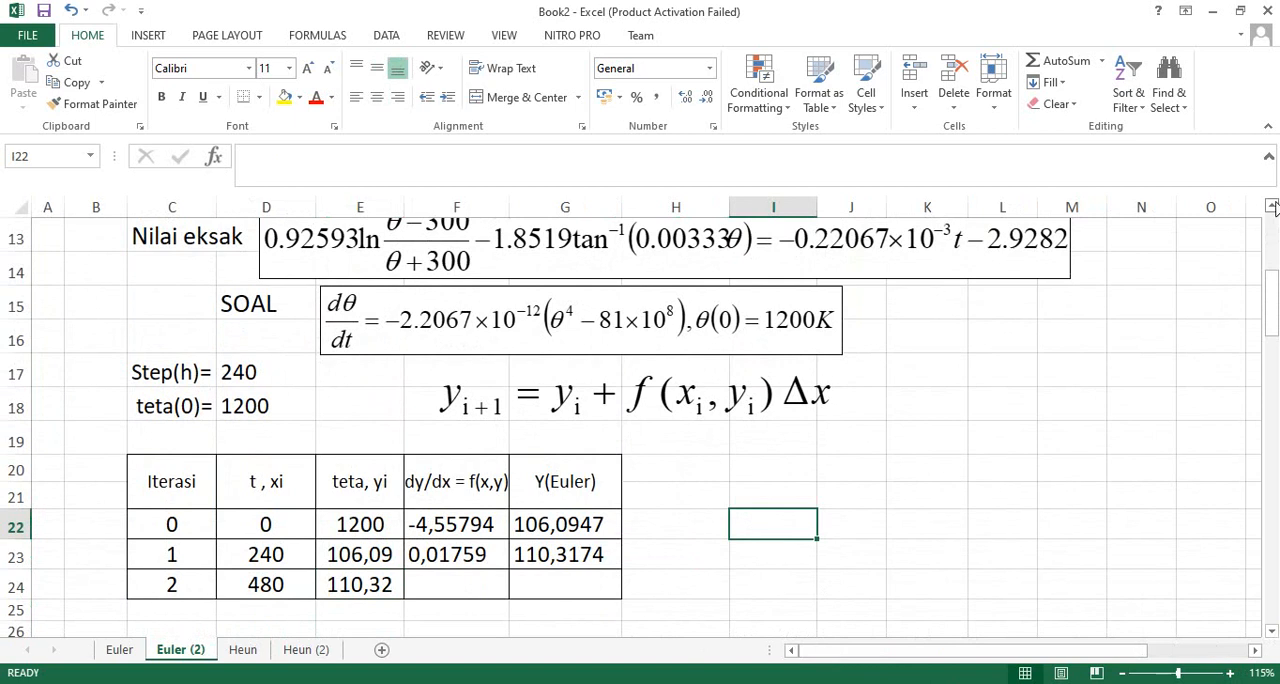